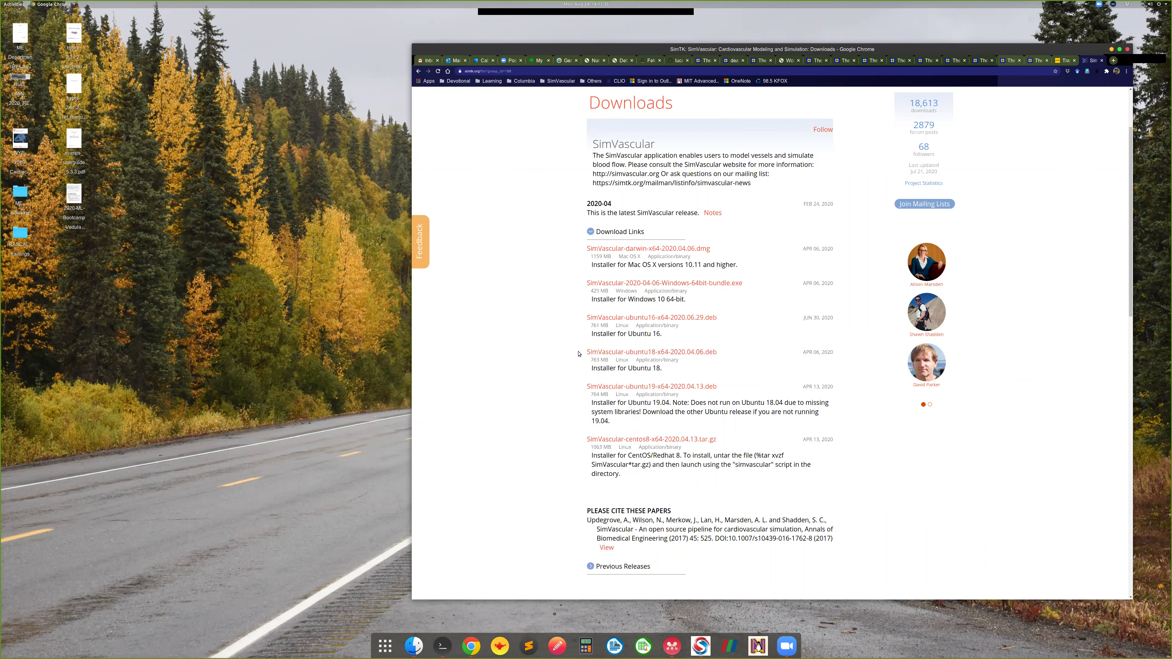
Switch from the browser's downloads page to the SimVascular window.
{"action": "left_click_drag", "start_coordinate": [578, 354], "coordinate": [591, 99]}
{"action": "left_click", "coordinate": [599, 356]}
{"action": "key", "text": "alt+Tab"}
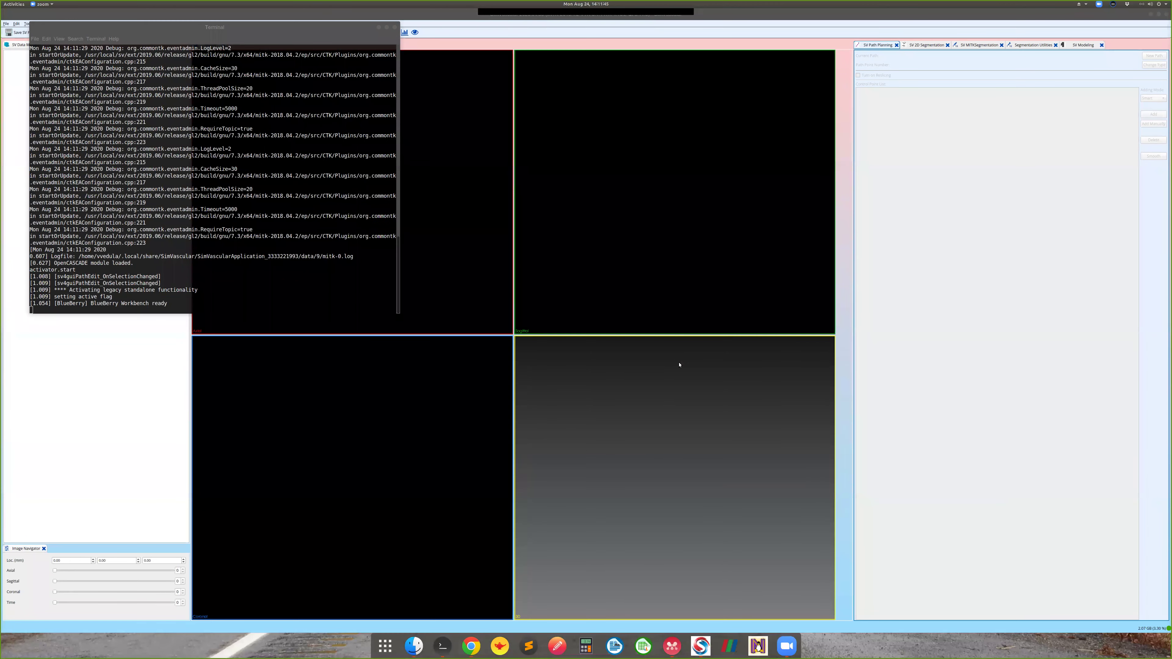
{"action": "left_click", "coordinate": [491, 213]}
Create a new project named SV_Test in the SV_Demo folder.
{"action": "left_click", "coordinate": [7, 24]}
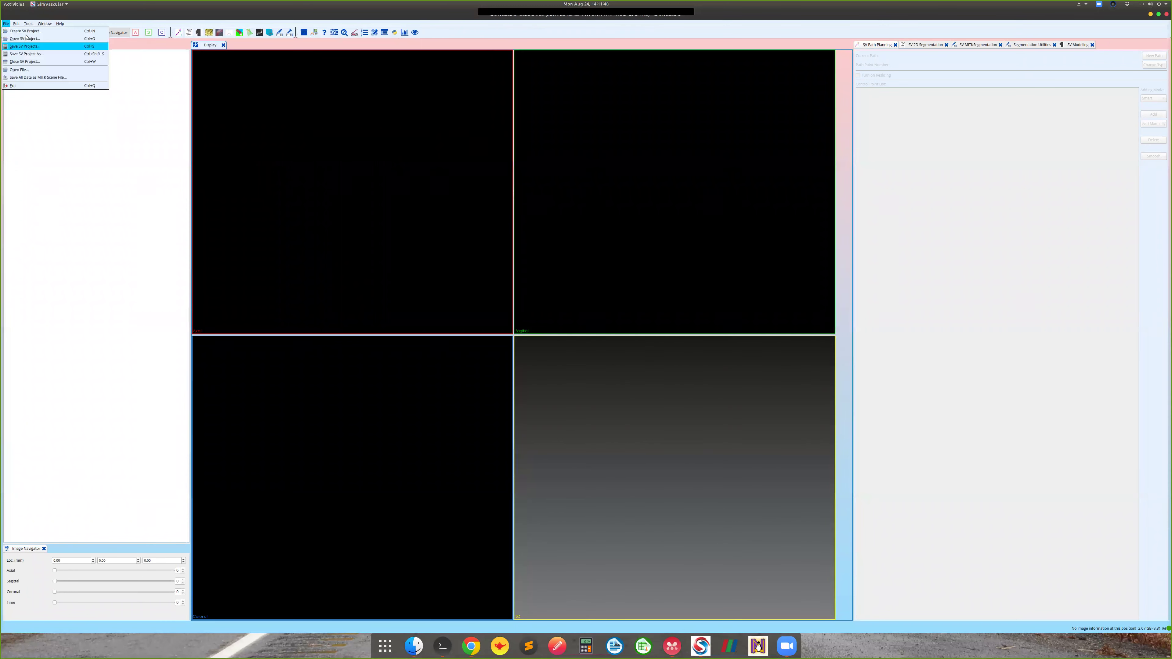
{"action": "left_click", "coordinate": [25, 33]}
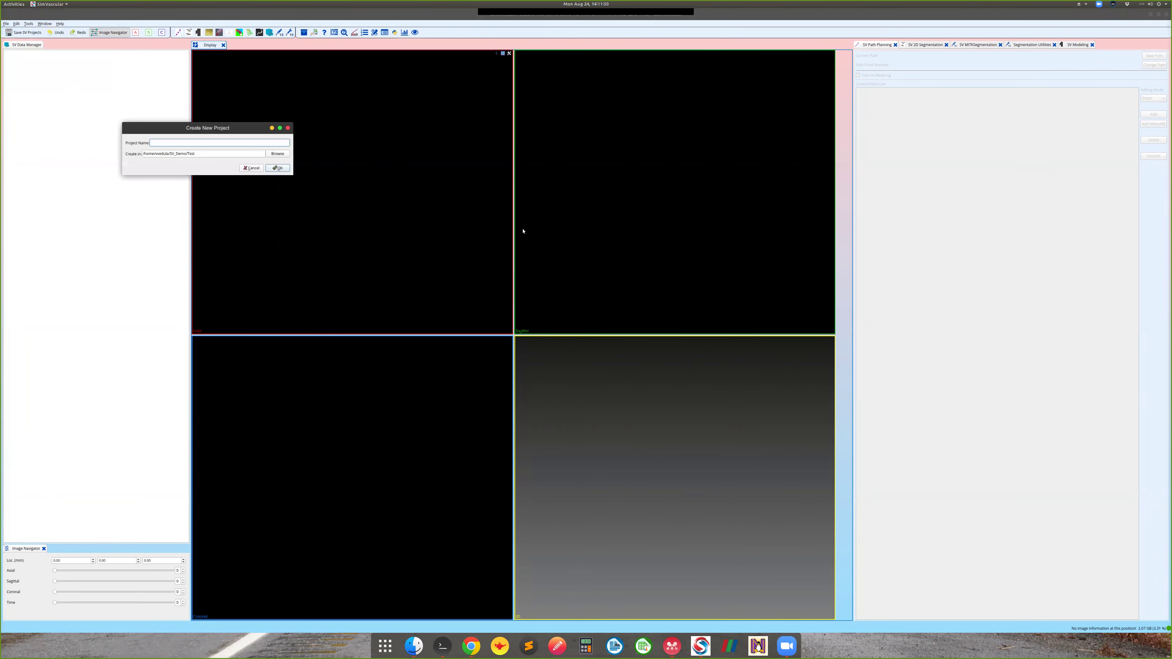
{"action": "left_click", "coordinate": [478, 234]}
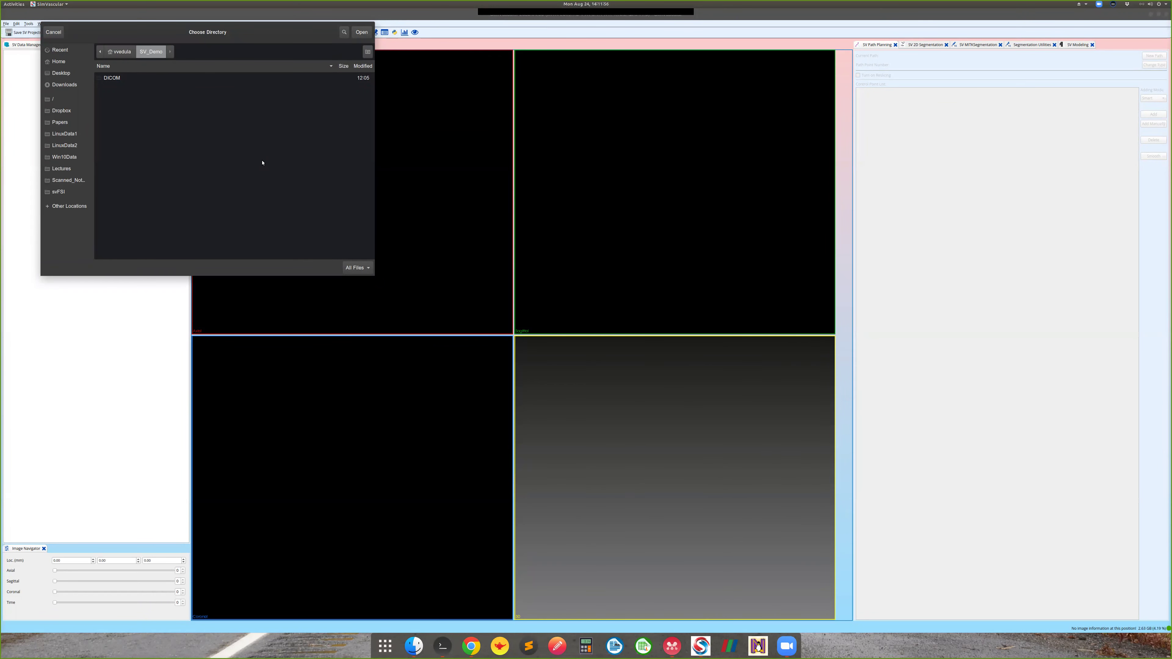
{"action": "key", "text": "Return"}
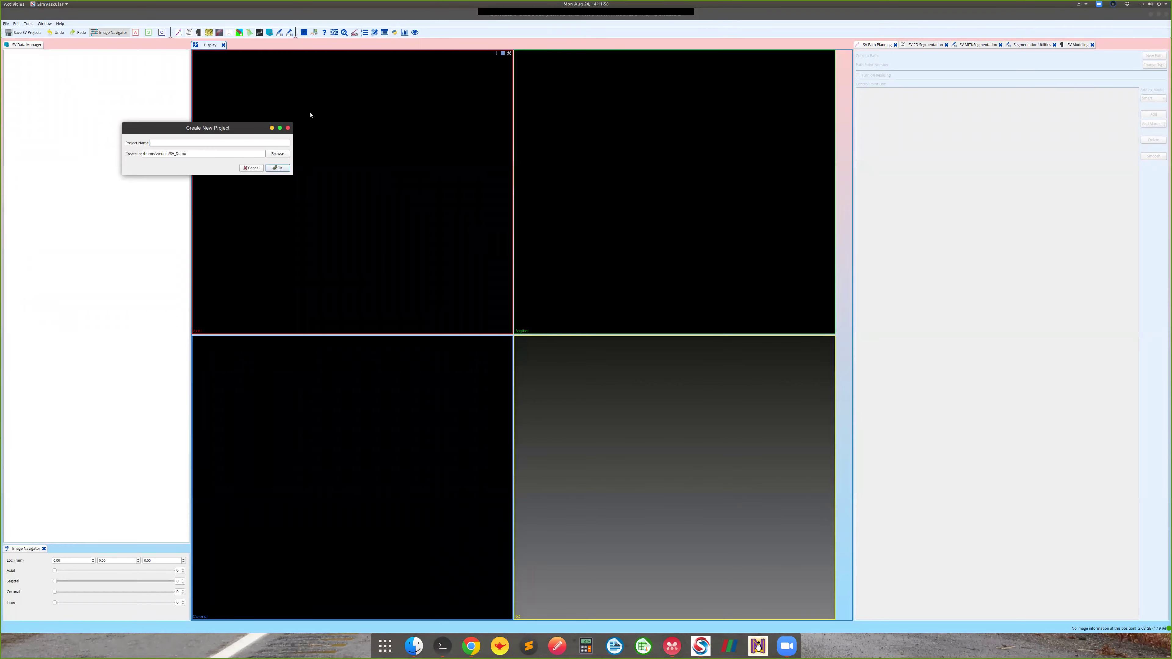
{"action": "left_click", "coordinate": [192, 143]}
{"action": "left_click", "coordinate": [279, 168]}
Add the image series to the project's Images from file 00011492 in the DICOM folder, copying it into the project.
{"action": "right_click", "coordinate": [37, 59]}
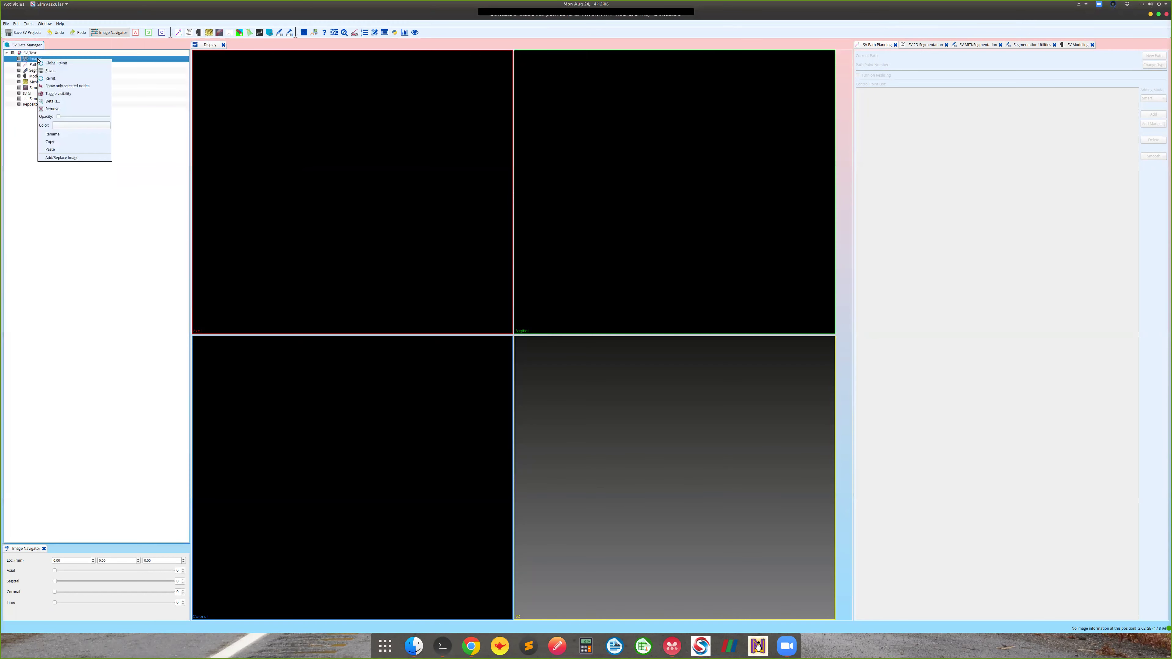
{"action": "left_click", "coordinate": [73, 158]}
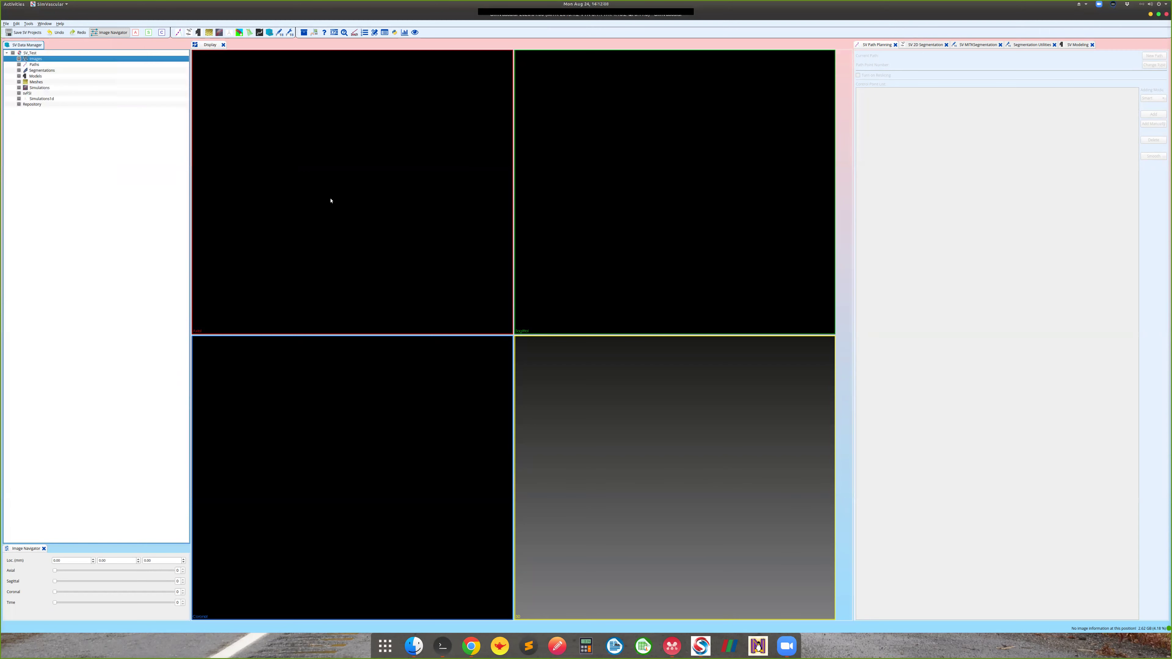
{"action": "double_click", "coordinate": [515, 258]}
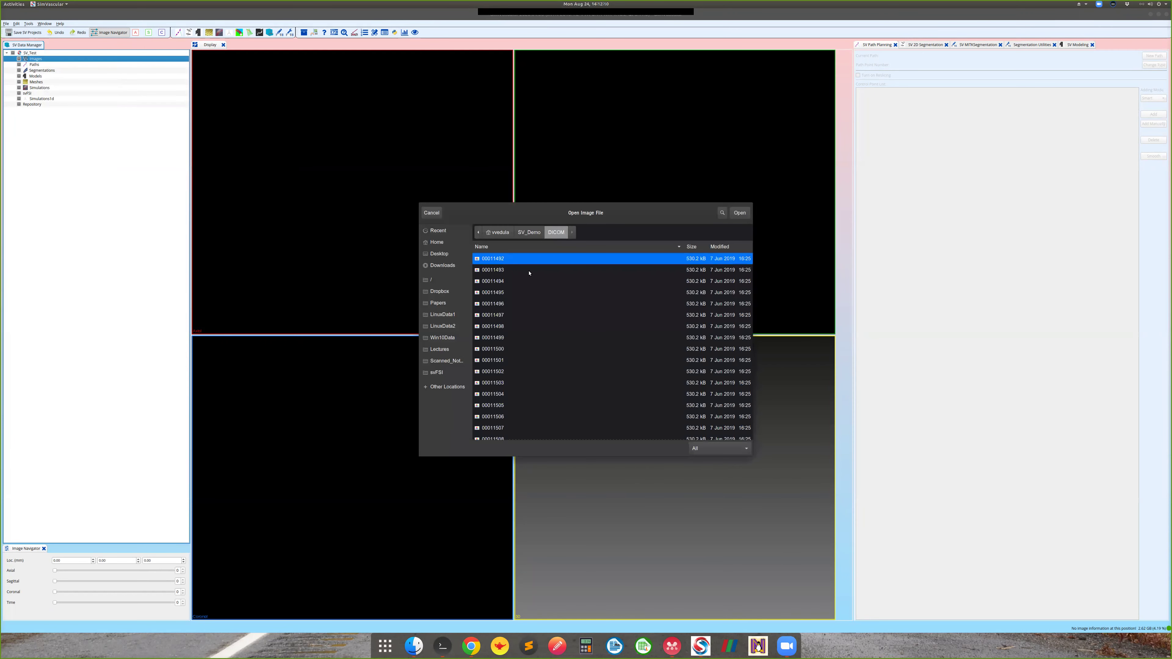
{"action": "left_click", "coordinate": [739, 213]}
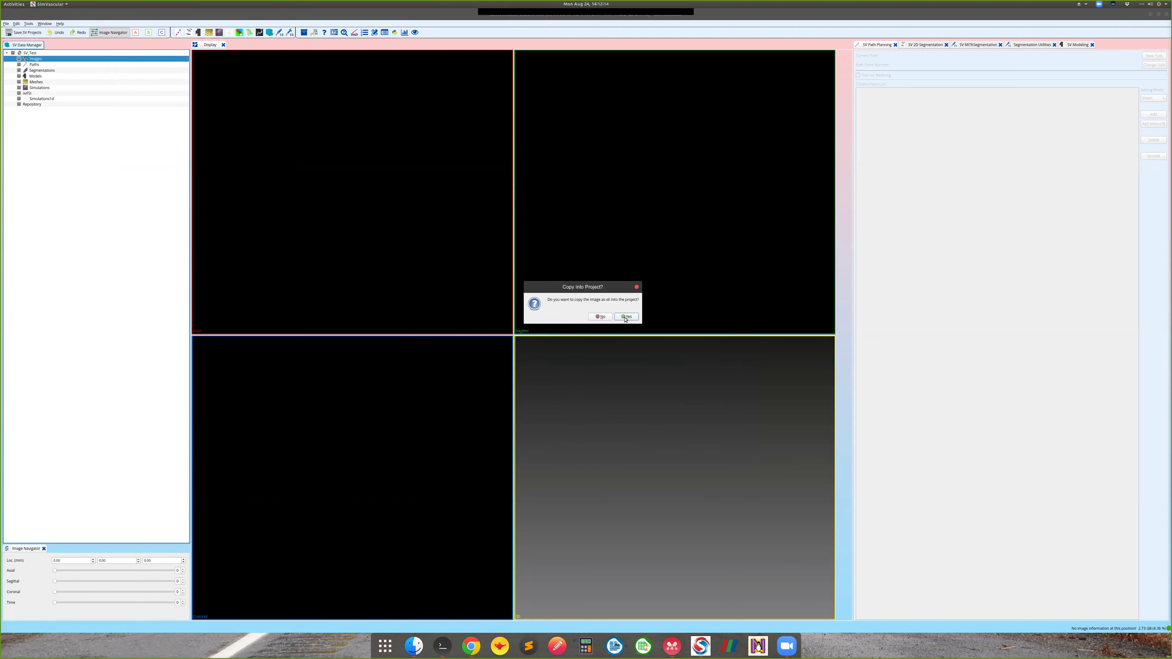
{"action": "left_click", "coordinate": [625, 317]}
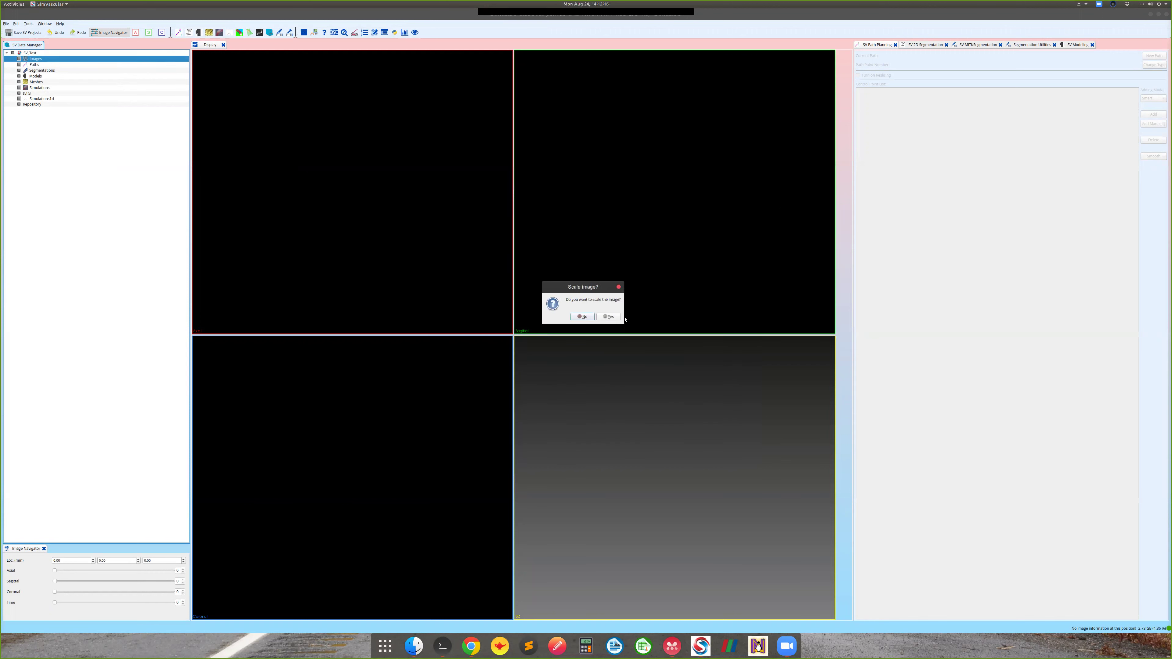
Scale the imported image with the suggested unit conversion factor and name it temp_sv_seg.
{"action": "left_click", "coordinate": [612, 318]}
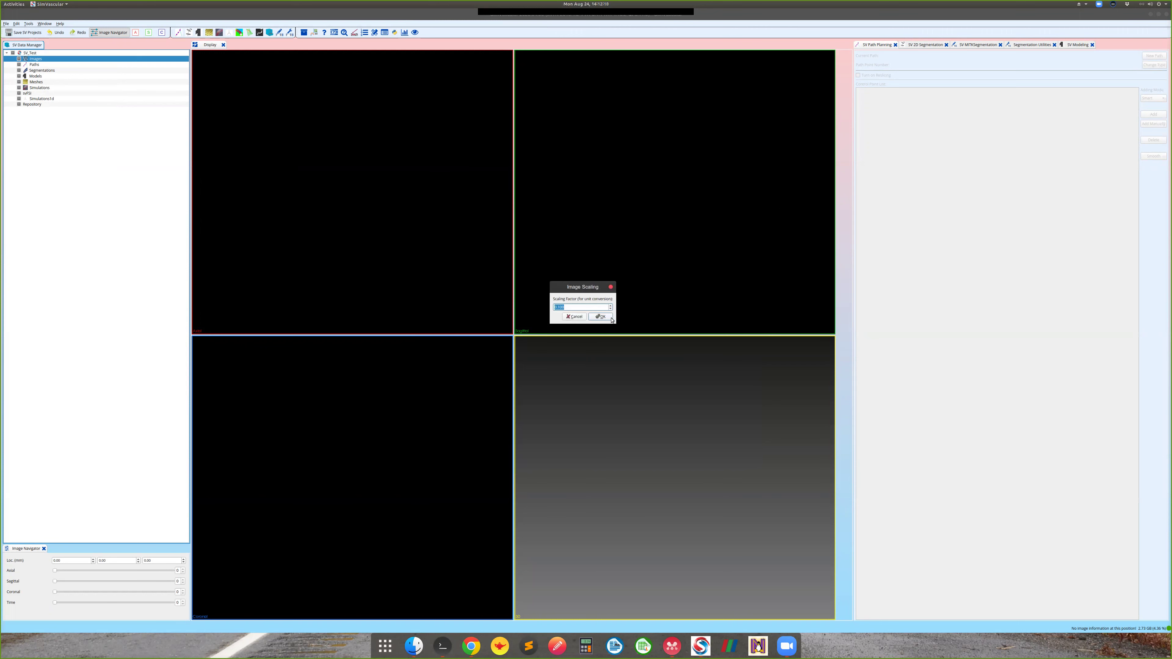
{"action": "key", "text": "Return"}
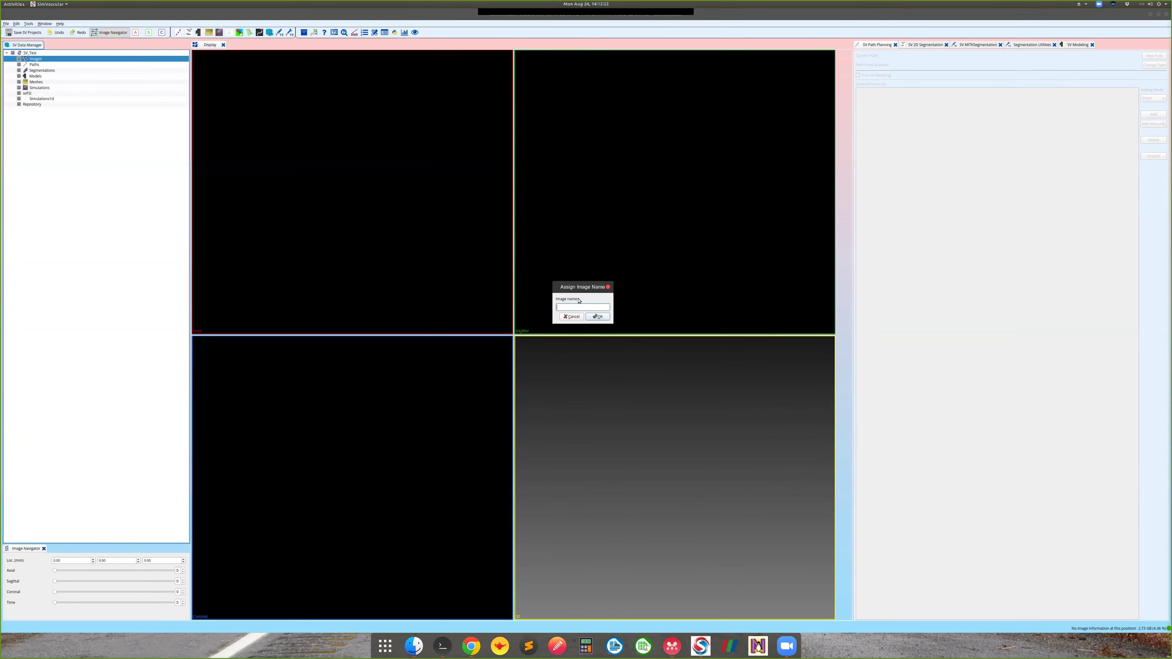
{"action": "type", "text": "temp_sv_seg"}
{"action": "key", "text": "Return"}
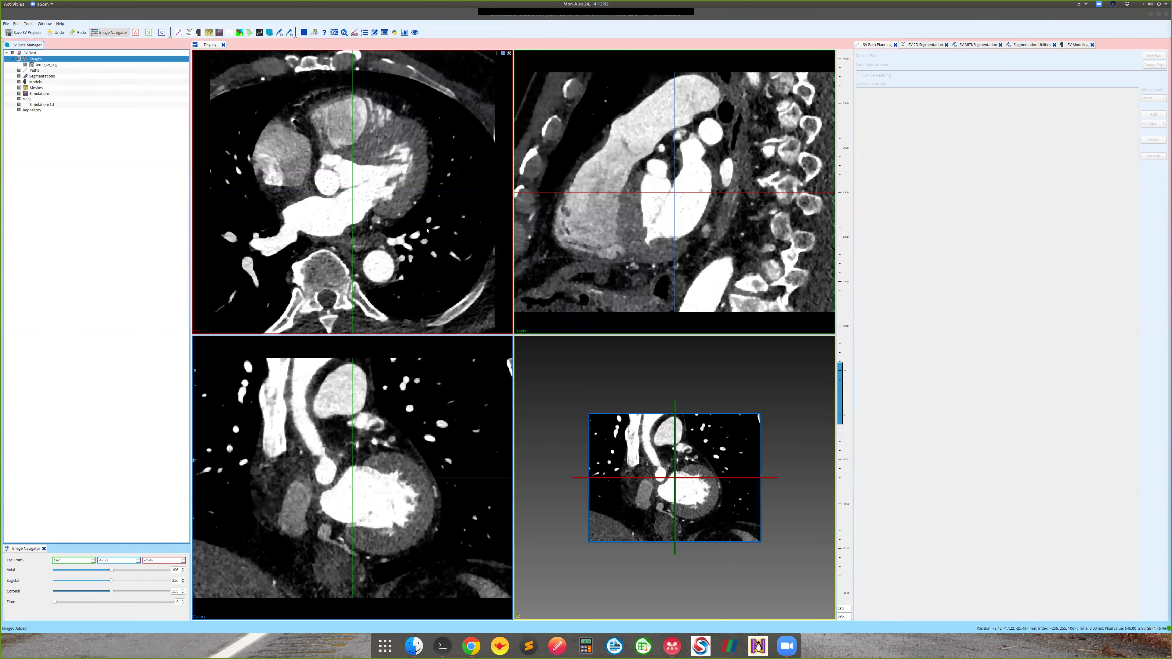
Hide the crosshair and the image planes in the 3D view.
{"action": "left_click_drag", "start_coordinate": [629, 355], "coordinate": [757, 447]}
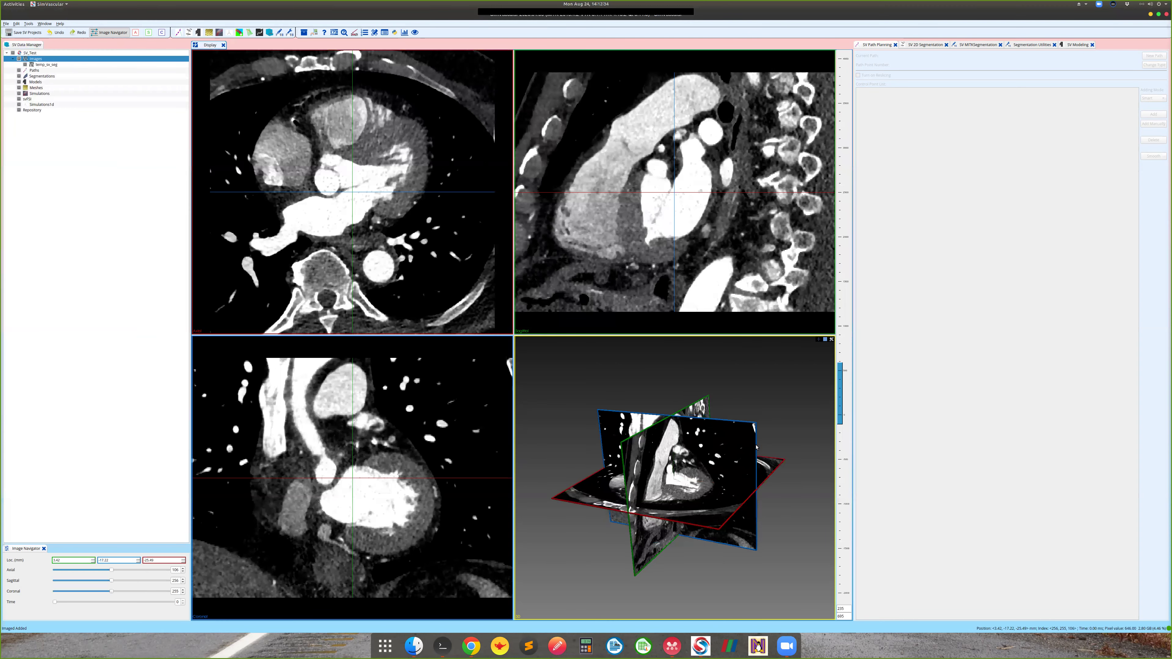
{"action": "left_click", "coordinate": [818, 340]}
{"action": "left_click", "coordinate": [830, 352]}
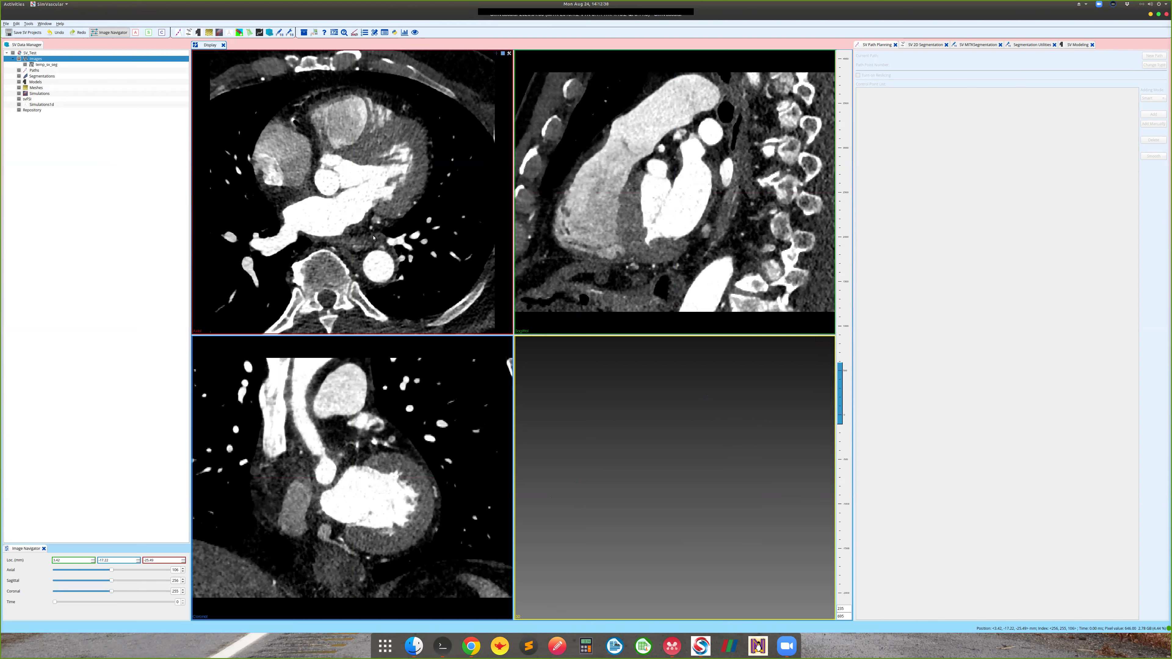
Widen the image's grey-level window and raise its level so the bright heart chambers look less saturated.
{"action": "scroll", "coordinate": [374, 238], "scroll_direction": "down", "scroll_amount": 7}
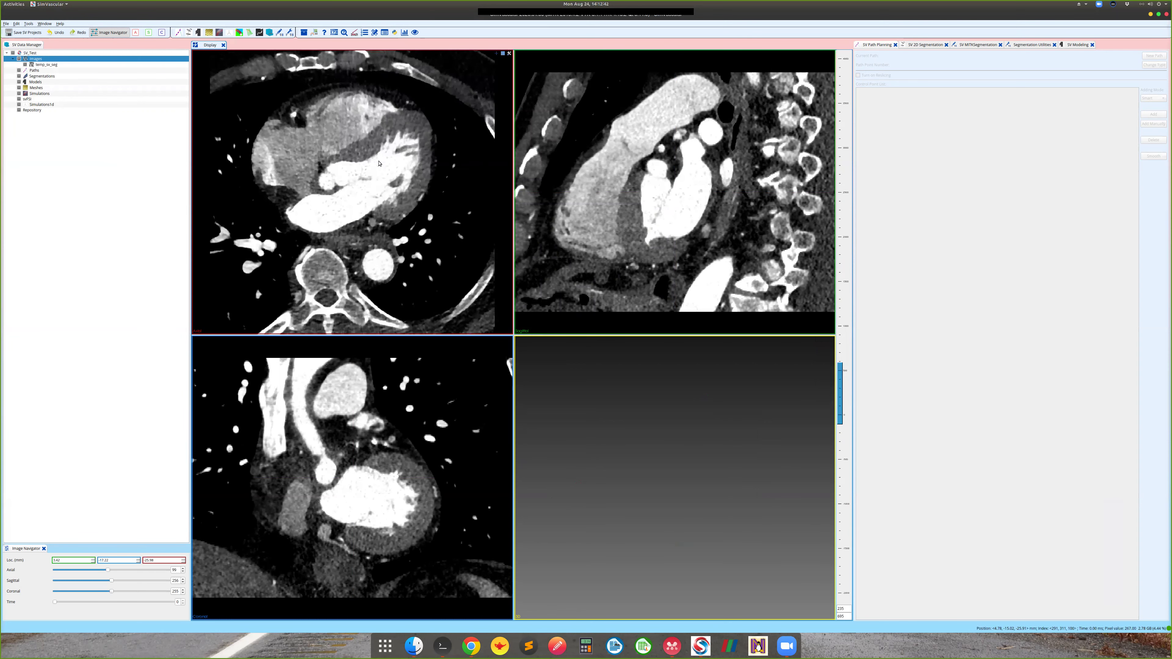
{"action": "scroll", "coordinate": [306, 228], "scroll_direction": "down", "scroll_amount": 2}
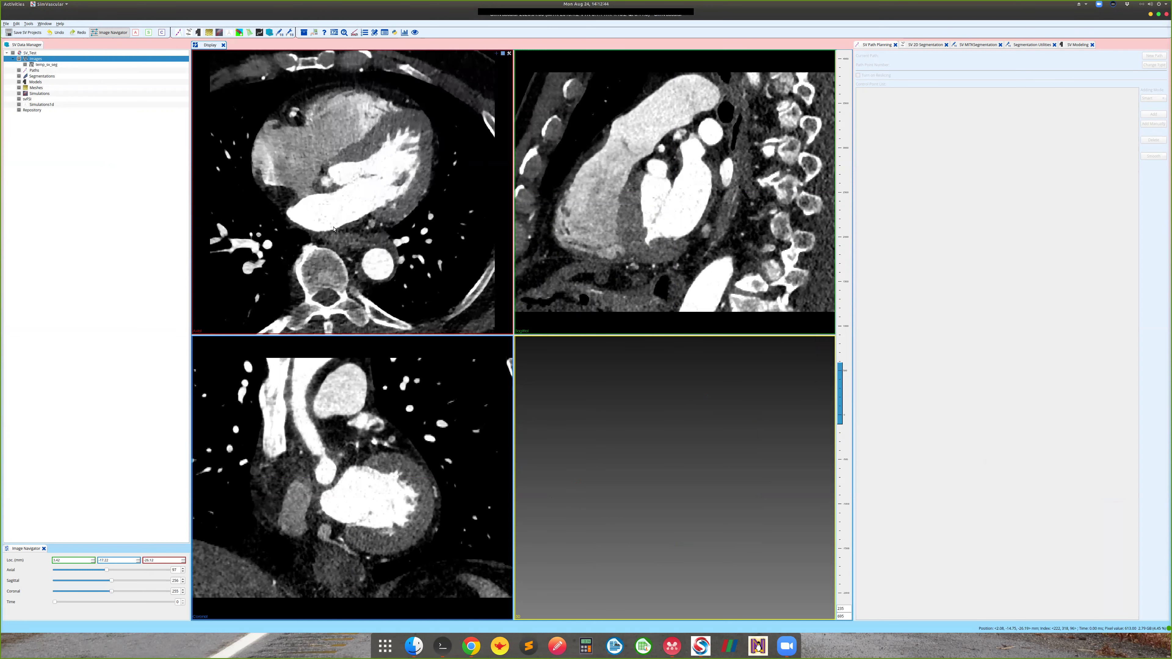
{"action": "scroll", "coordinate": [331, 233], "scroll_direction": "up", "scroll_amount": 2}
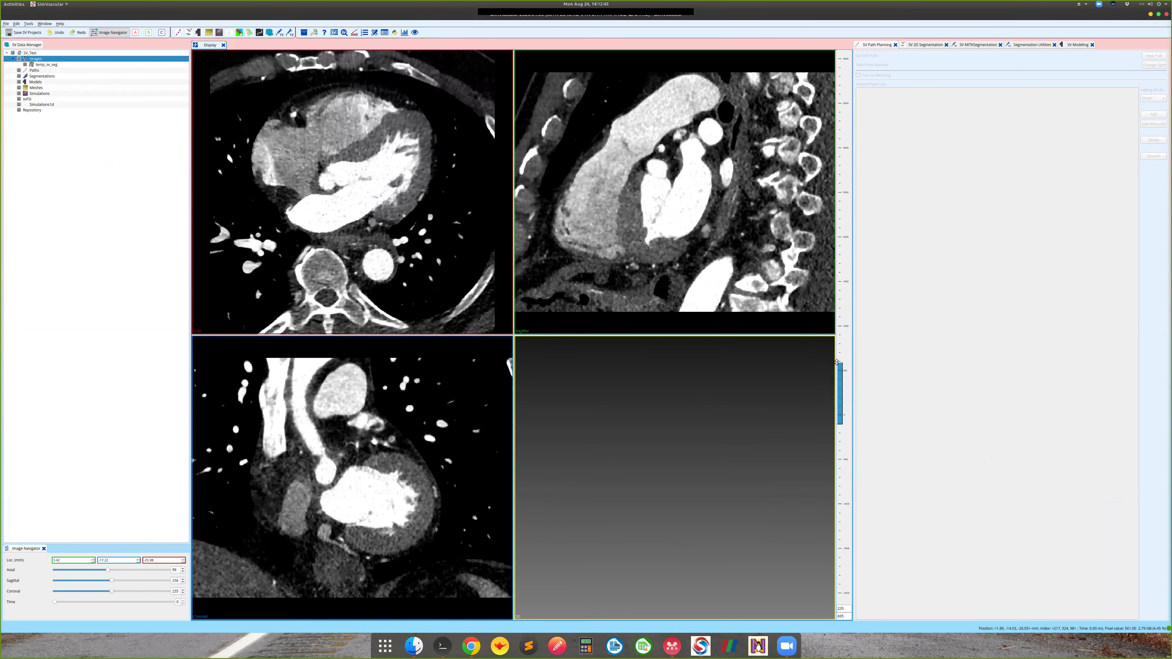
{"action": "left_click_drag", "start_coordinate": [841, 351], "coordinate": [842, 388]}
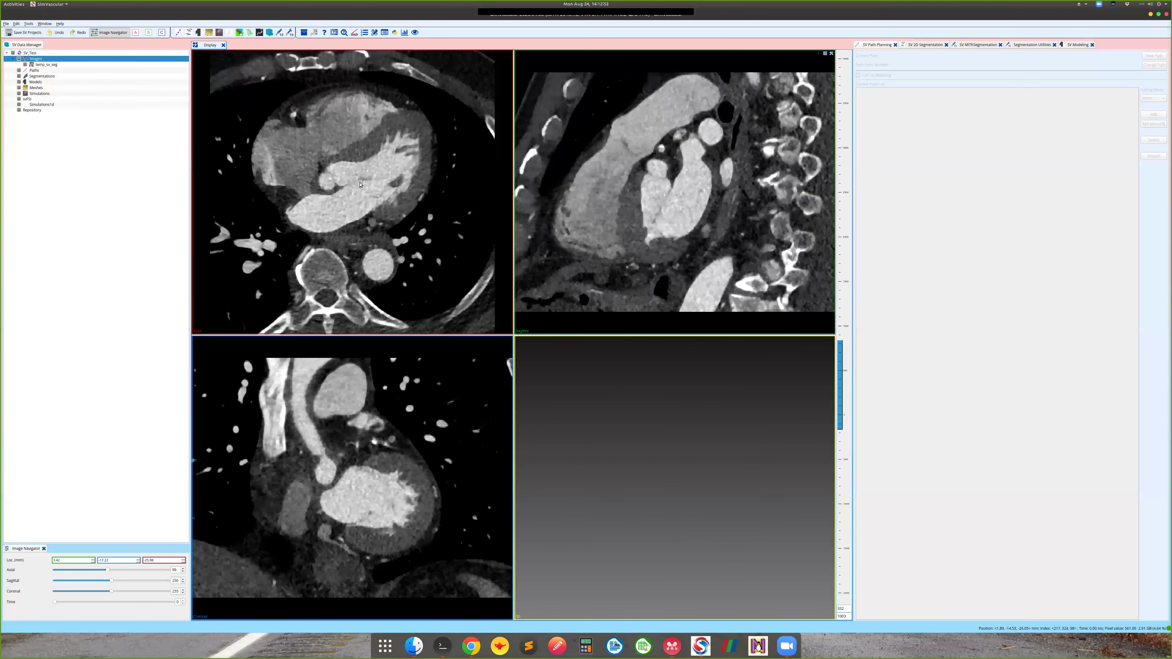
Centre the slice views on the left ventricle and examine the neighbouring axial slices.
{"action": "left_click", "coordinate": [374, 178]}
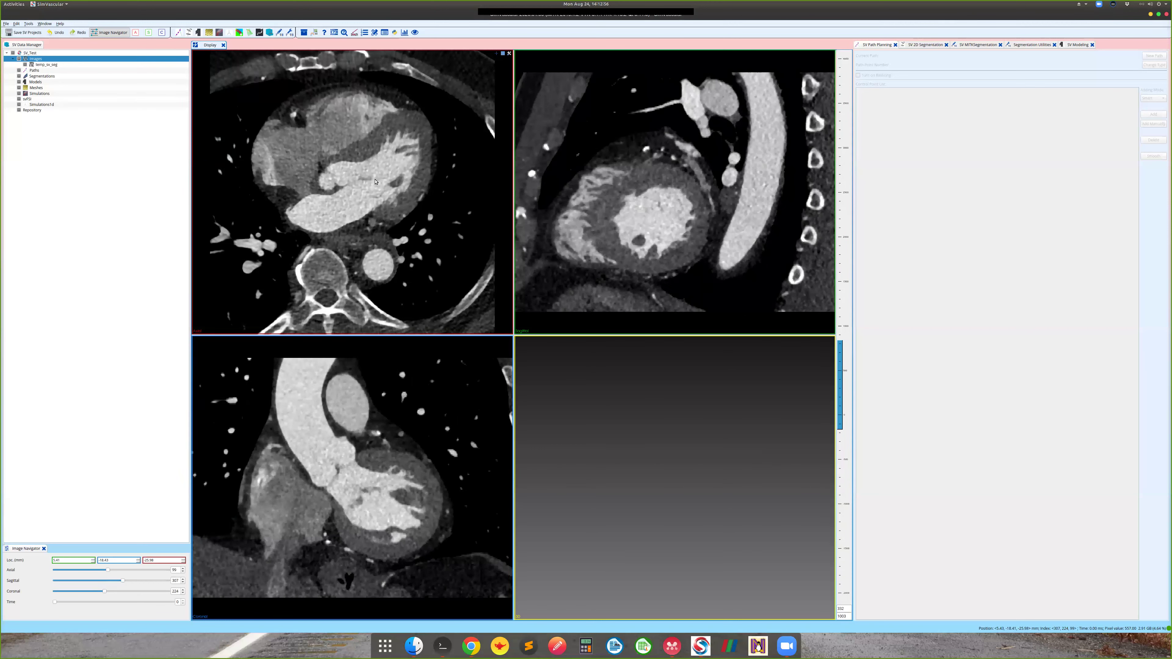
{"action": "scroll", "coordinate": [376, 181], "scroll_direction": "up", "scroll_amount": 5}
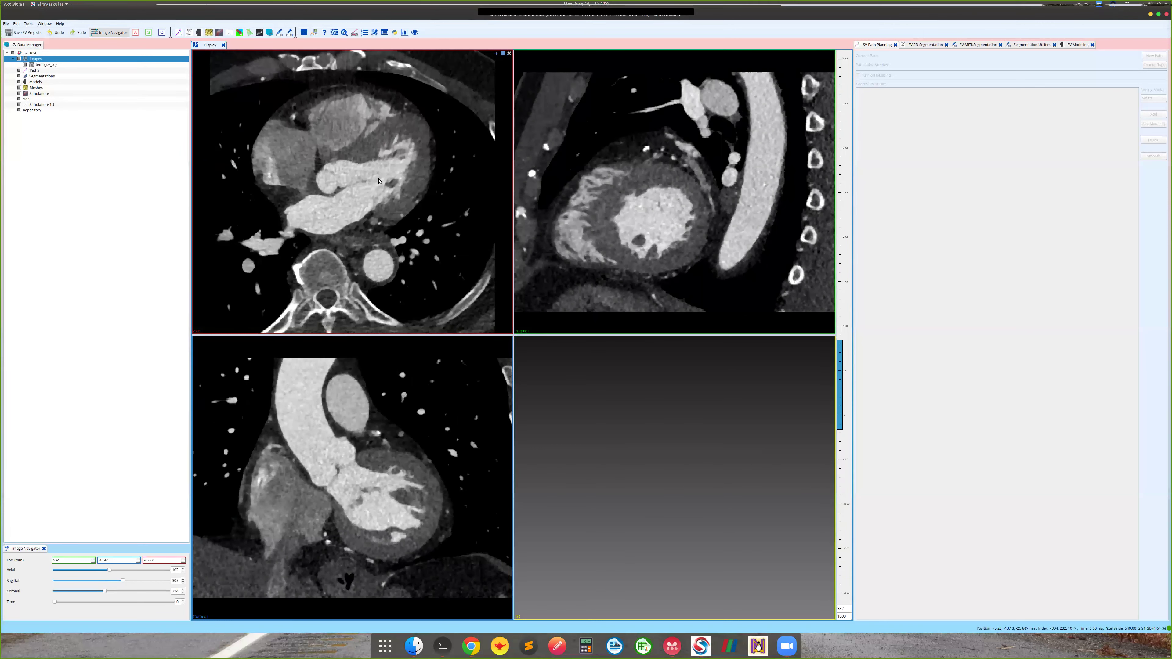
{"action": "scroll", "coordinate": [379, 181], "scroll_direction": "up", "scroll_amount": 1}
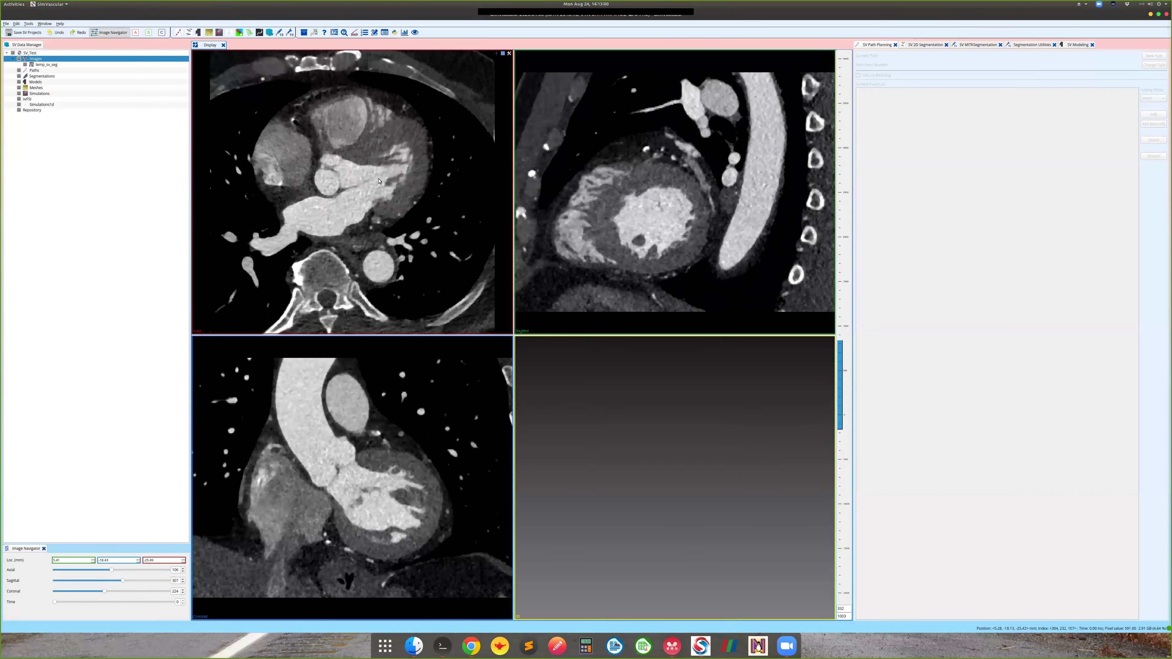
Open the Image Processing tool with temp_sv_seg as its input image.
{"action": "left_click", "coordinate": [29, 24]}
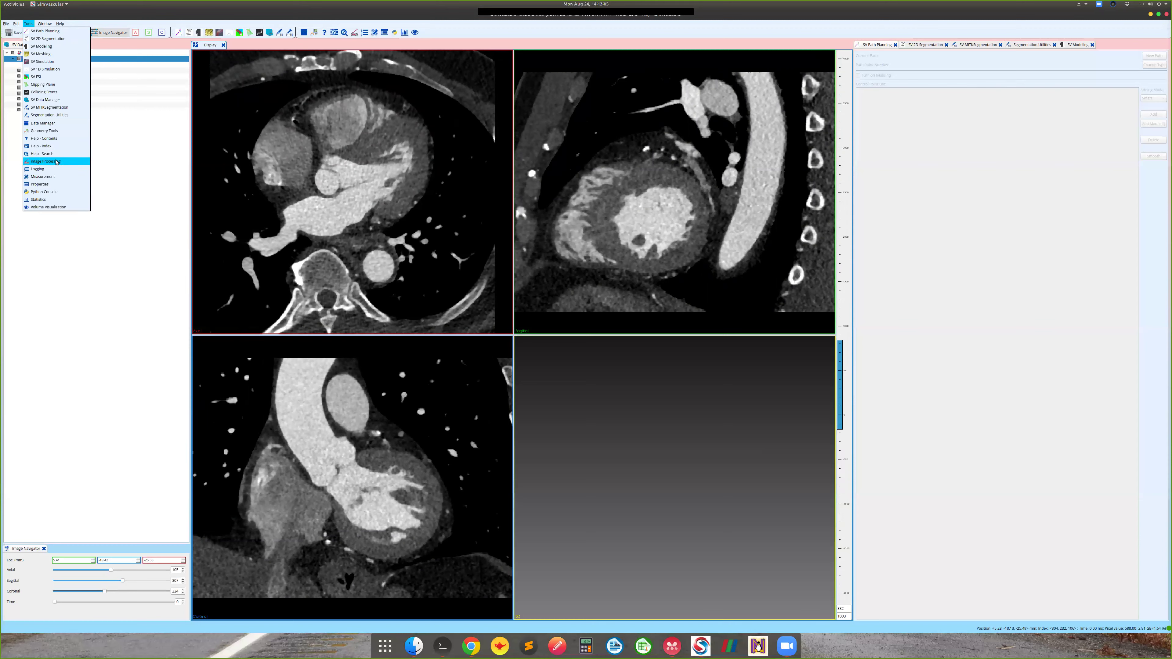
{"action": "left_click", "coordinate": [56, 161]}
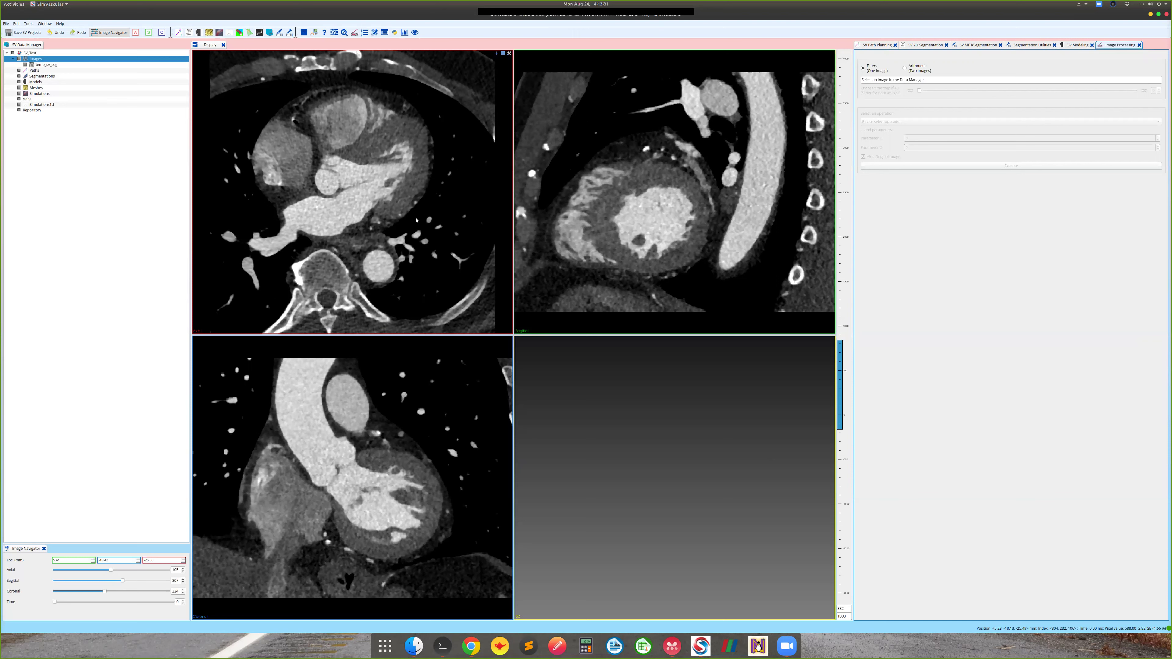
{"action": "left_click", "coordinate": [60, 65]}
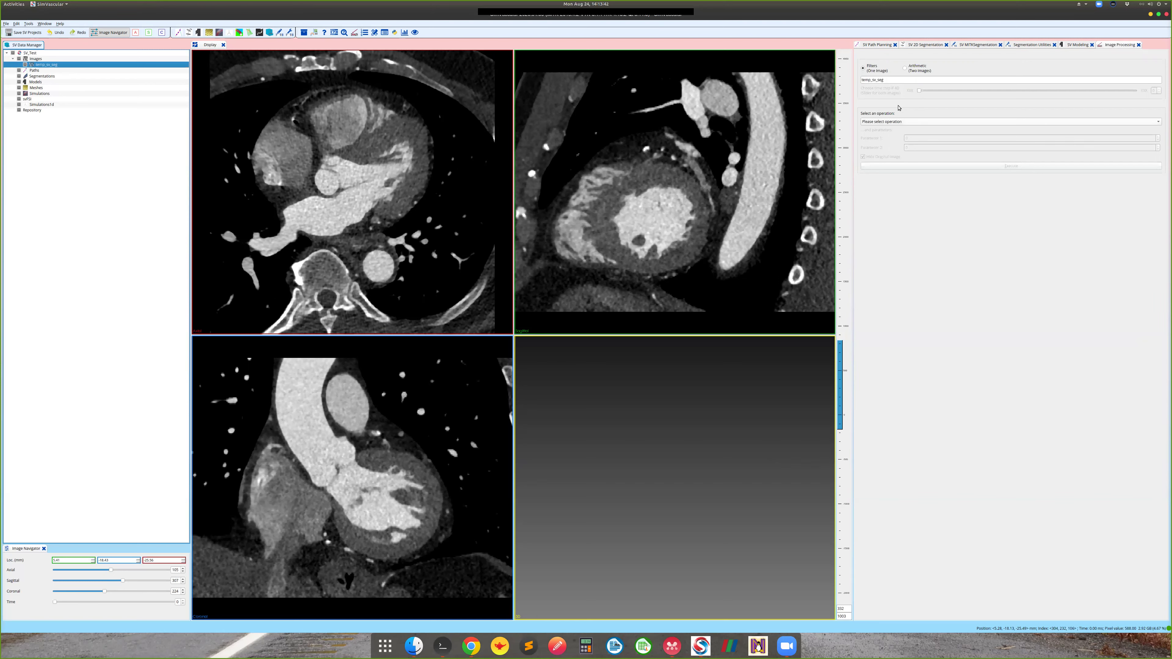
{"action": "left_click", "coordinate": [903, 122]}
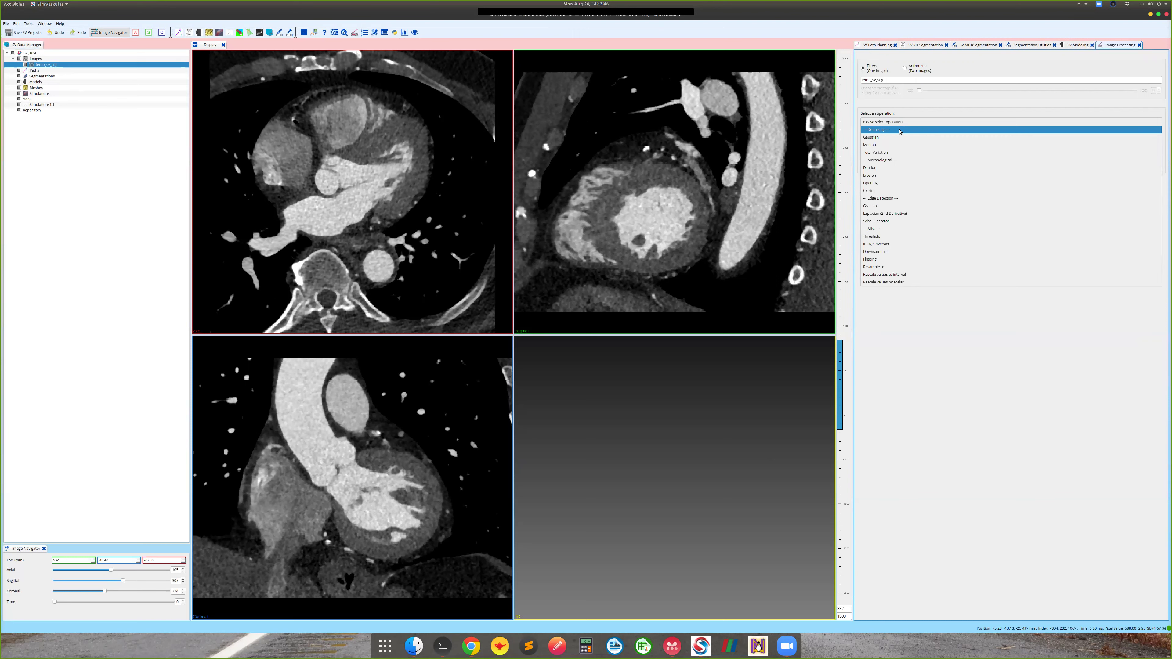
{"action": "left_click", "coordinate": [891, 79]}
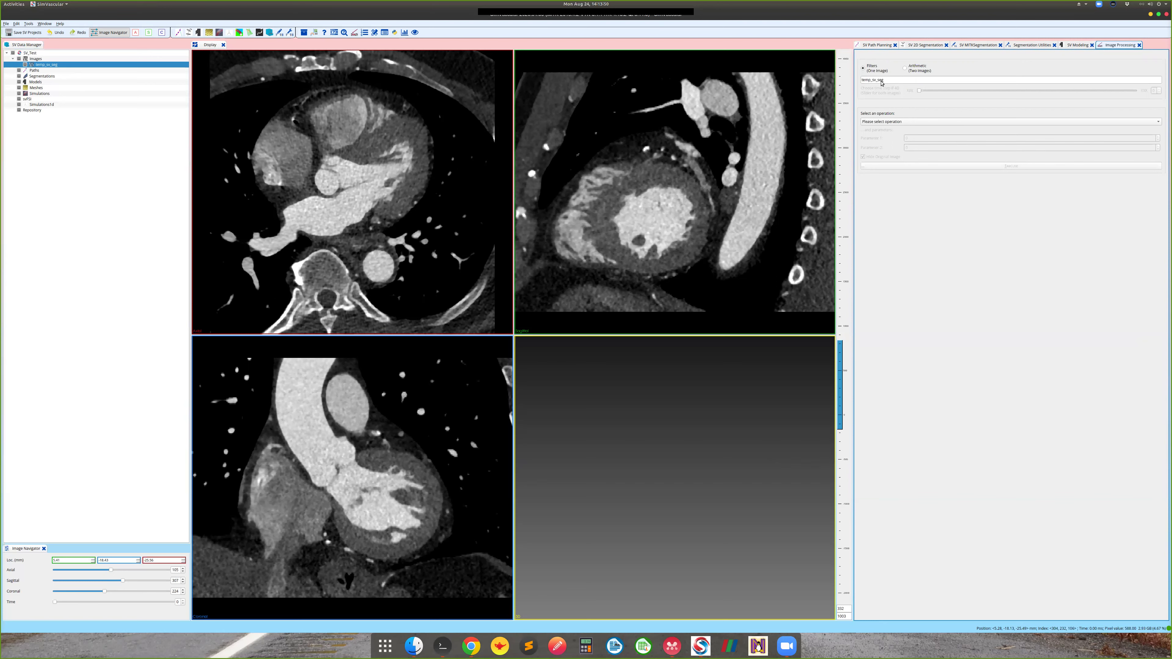
Apply a Gaussian denoising filter with a variance of 1 to temp_sv_seg.
{"action": "left_click", "coordinate": [893, 122]}
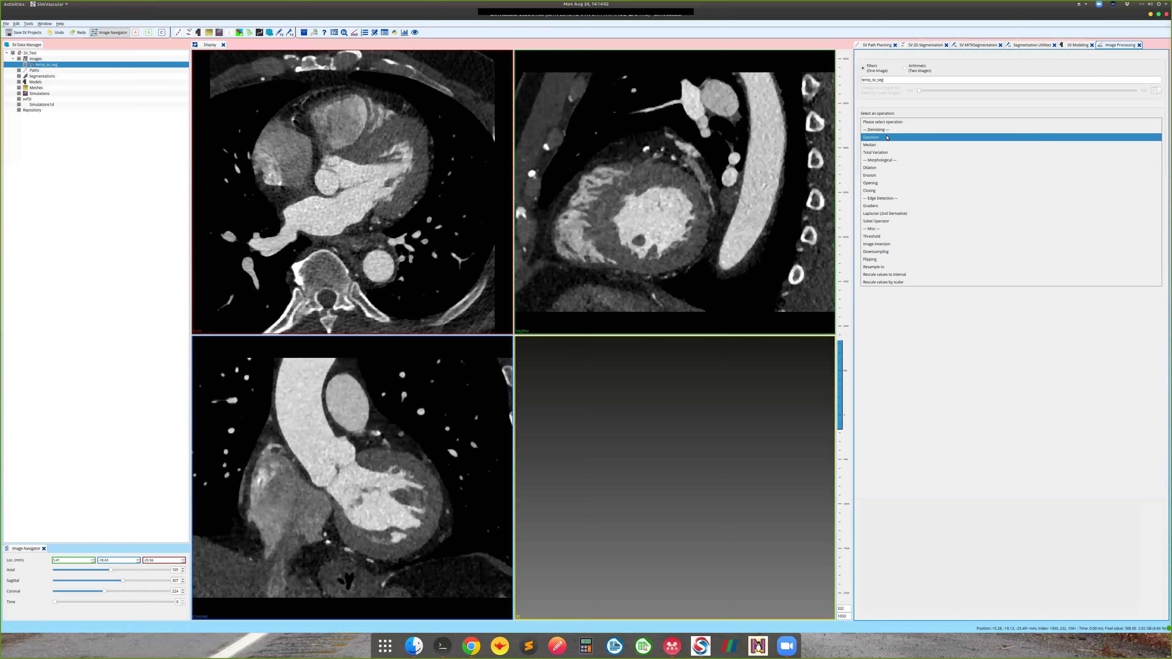
{"action": "left_click", "coordinate": [887, 138]}
{"action": "left_click", "coordinate": [927, 137]}
{"action": "left_click_drag", "start_coordinate": [927, 138], "coordinate": [900, 140]}
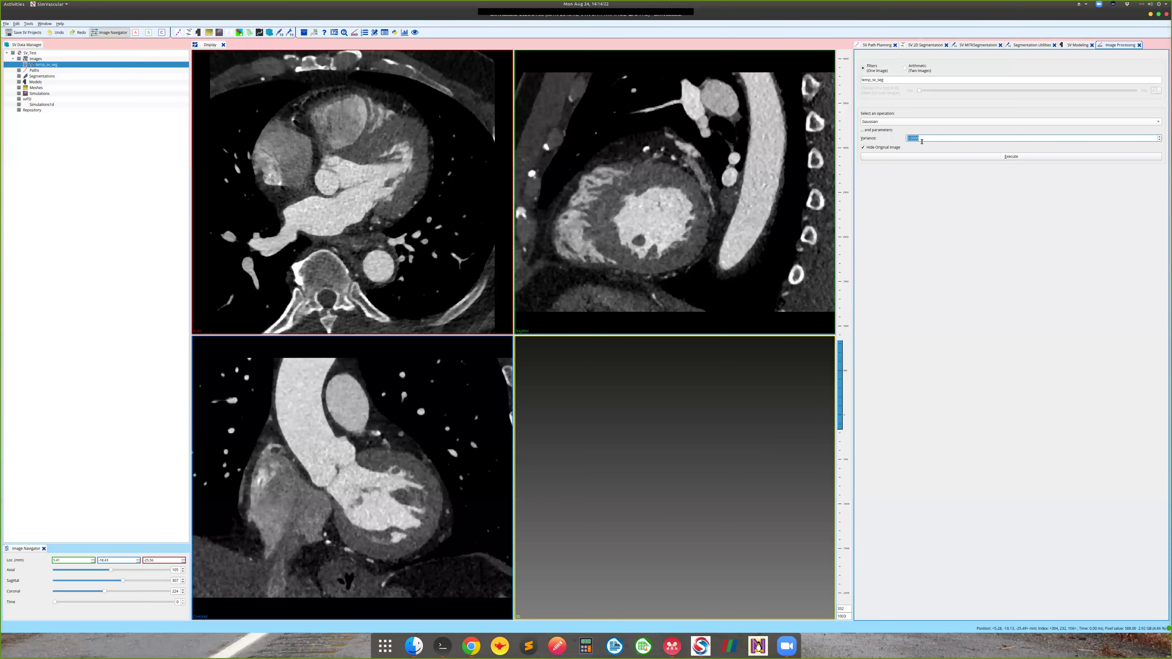
{"action": "left_click", "coordinate": [923, 139]}
{"action": "left_click_drag", "start_coordinate": [923, 139], "coordinate": [902, 136]}
{"action": "type", "text": "1"}
{"action": "left_click", "coordinate": [1011, 157]}
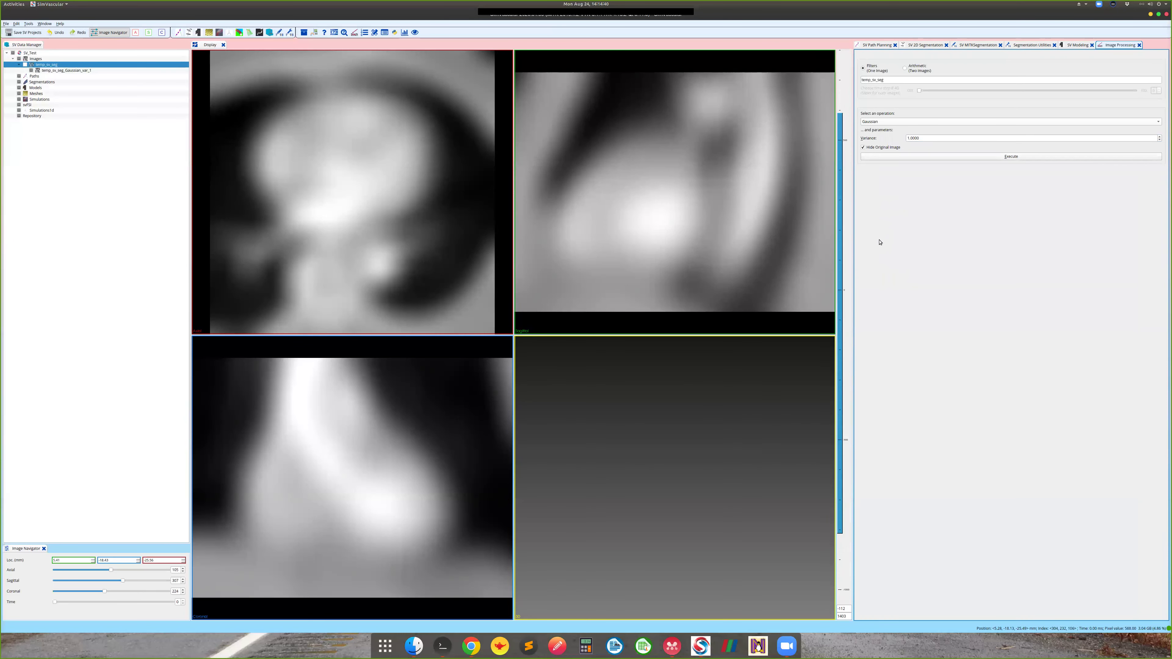
Set the Gaussian variance to 0.1 and hide the previously filtered image.
{"action": "left_click_drag", "start_coordinate": [927, 138], "coordinate": [885, 137]}
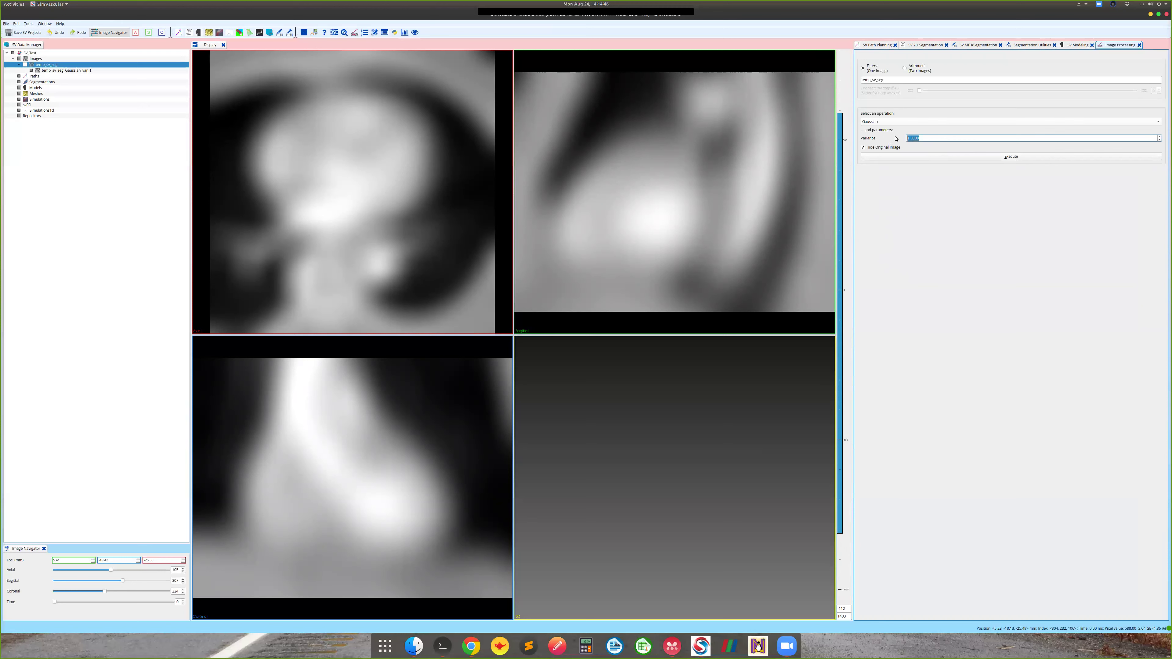
{"action": "type", "text": "0.1"}
{"action": "left_click", "coordinate": [32, 70]}
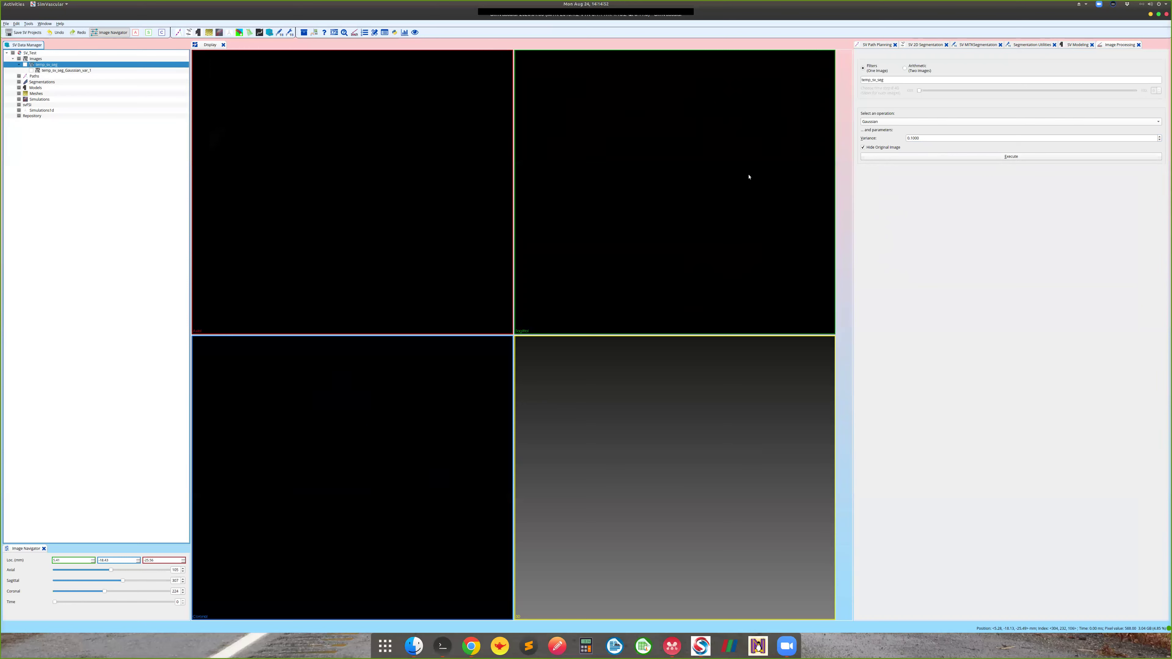
Try to run the Gaussian filter with the SV_Test project node selected.
{"action": "right_click", "coordinate": [27, 52]}
{"action": "key", "text": "Escape"}
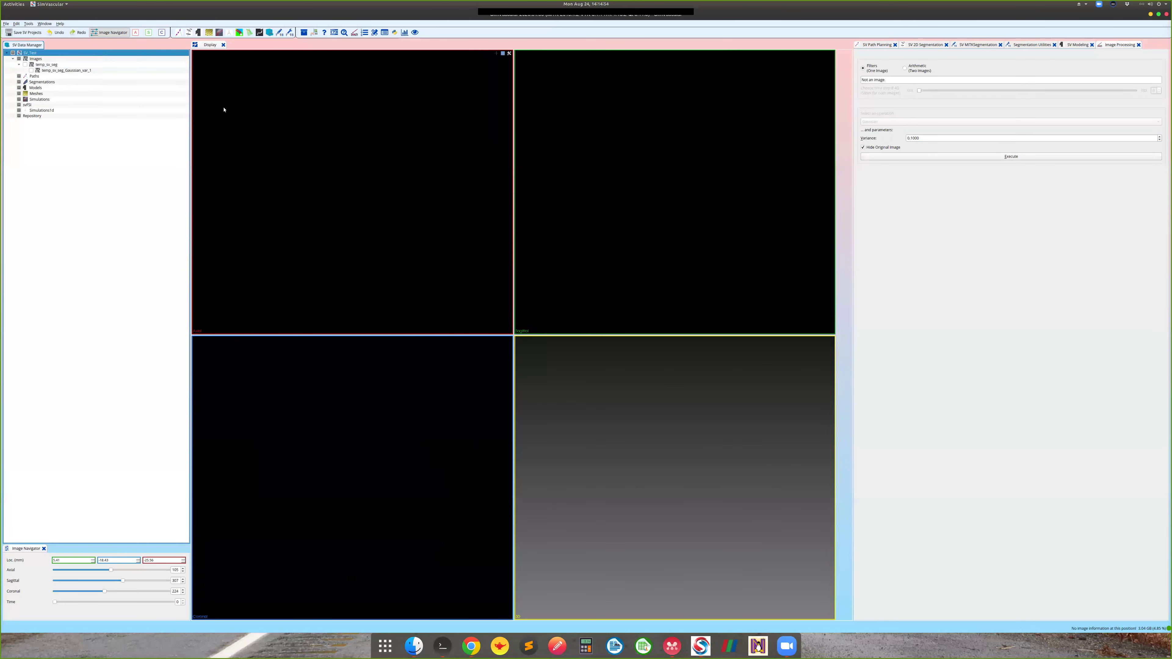
{"action": "left_click", "coordinate": [939, 158]}
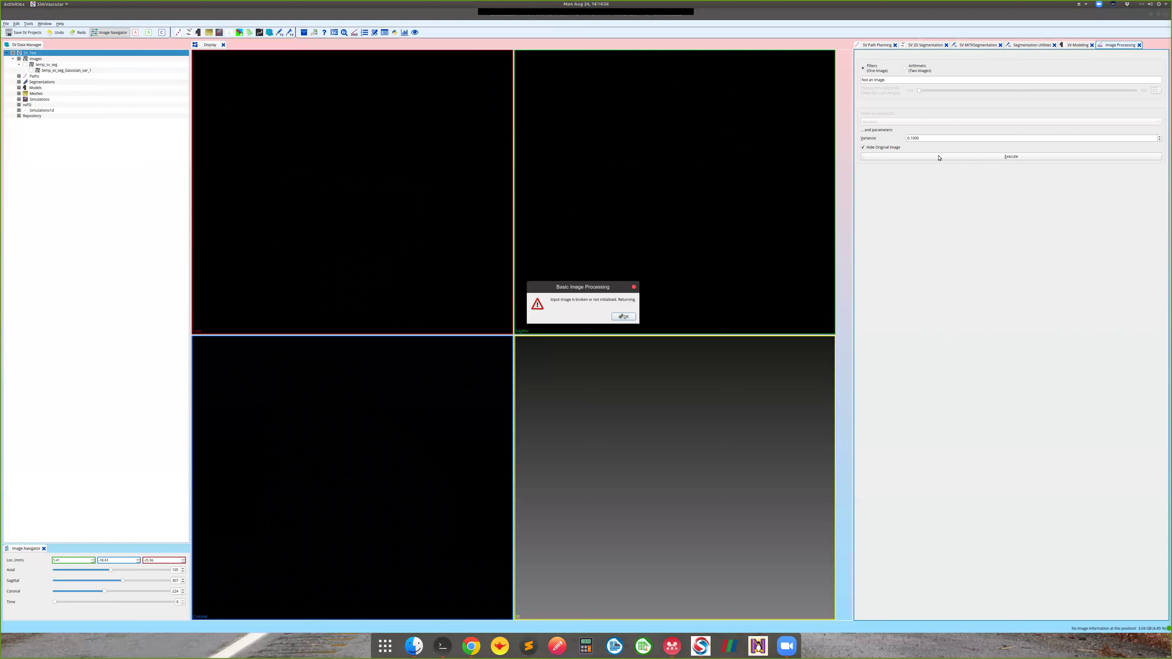
{"action": "left_click", "coordinate": [623, 316]}
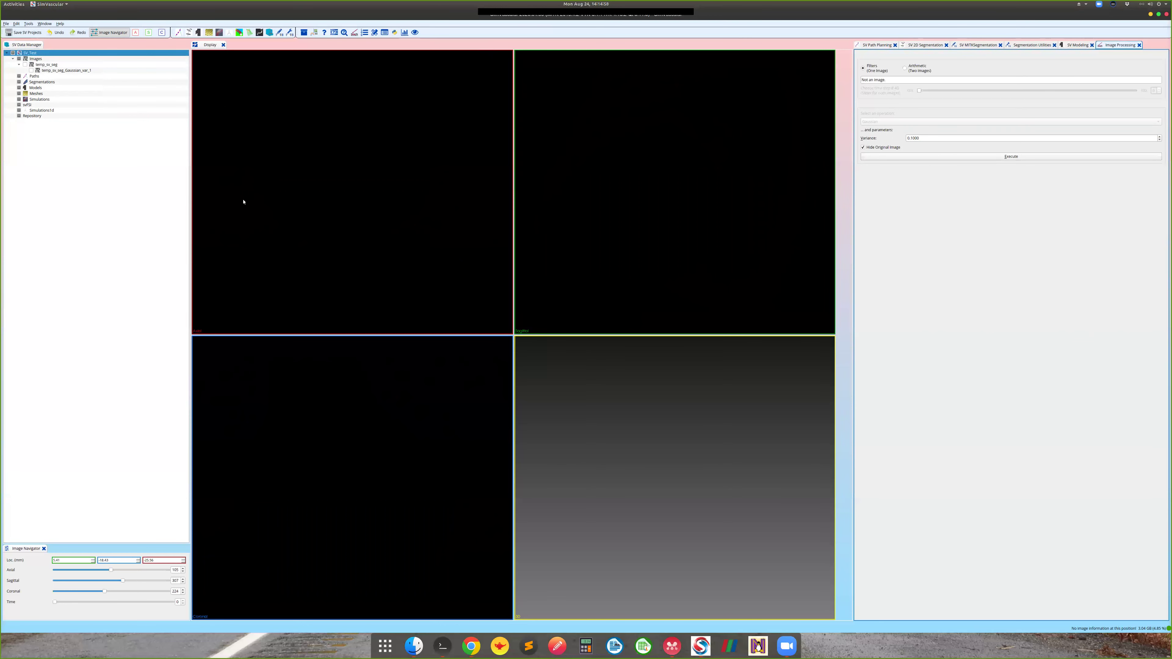
Apply a Gaussian filter with a variance of 0.1 to temp_sv_seg and adjust the intensity window of the filtered image.
{"action": "left_click", "coordinate": [25, 65]}
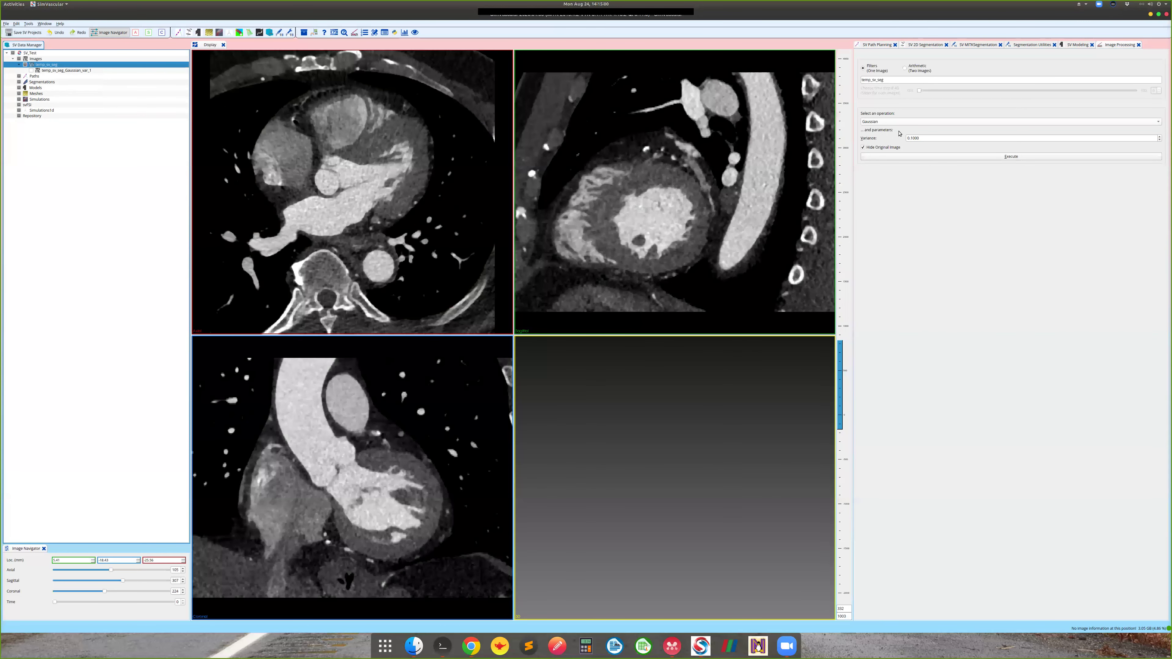
{"action": "left_click", "coordinate": [1011, 156]}
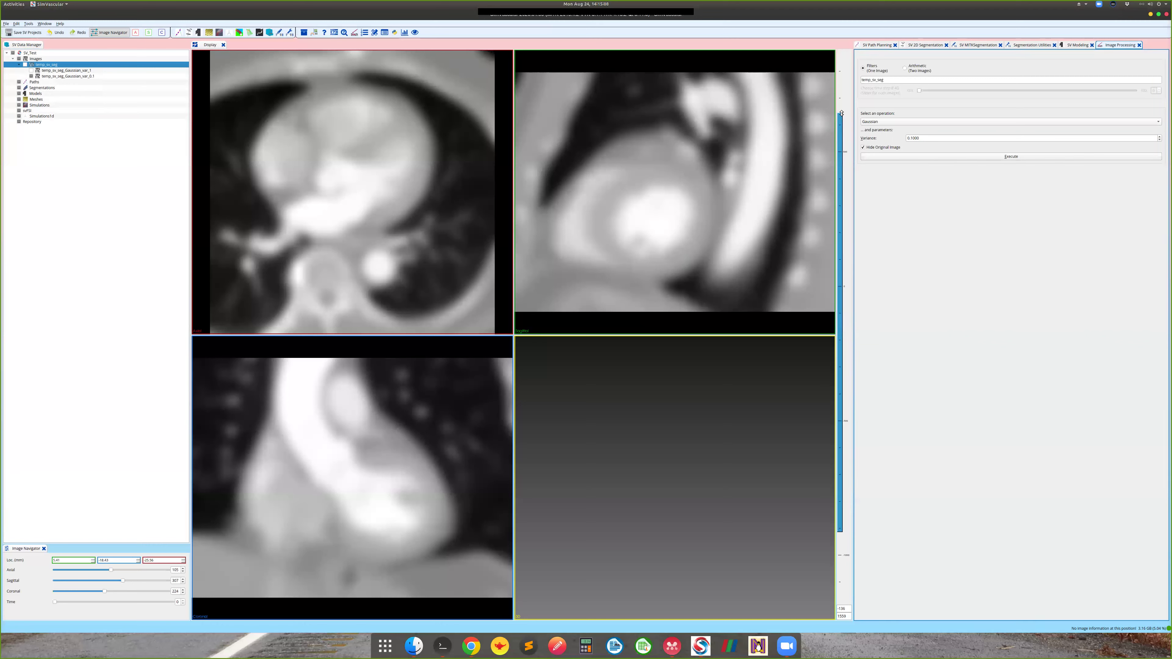
{"action": "left_click_drag", "start_coordinate": [842, 113], "coordinate": [842, 125]}
Apply another Gaussian filter to temp_sv_seg with the variance set to 0.005.
{"action": "left_click", "coordinate": [934, 139]}
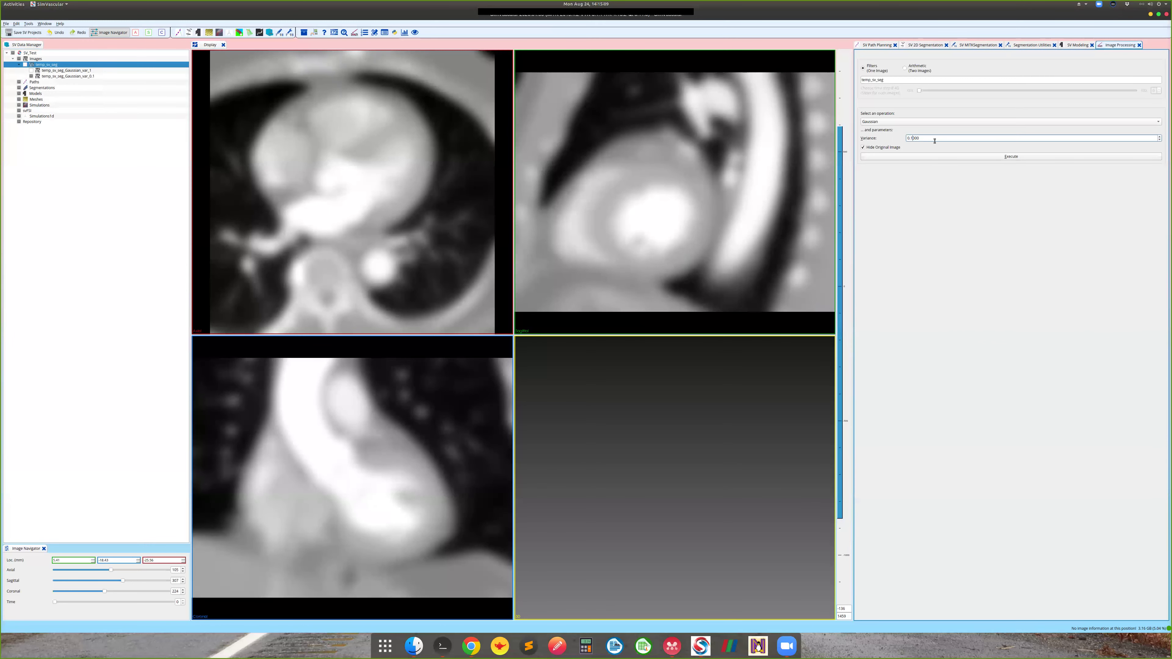
{"action": "left_click_drag", "start_coordinate": [927, 140], "coordinate": [876, 147]}
{"action": "type", "text": "0.005"}
{"action": "key", "text": "Tab"}
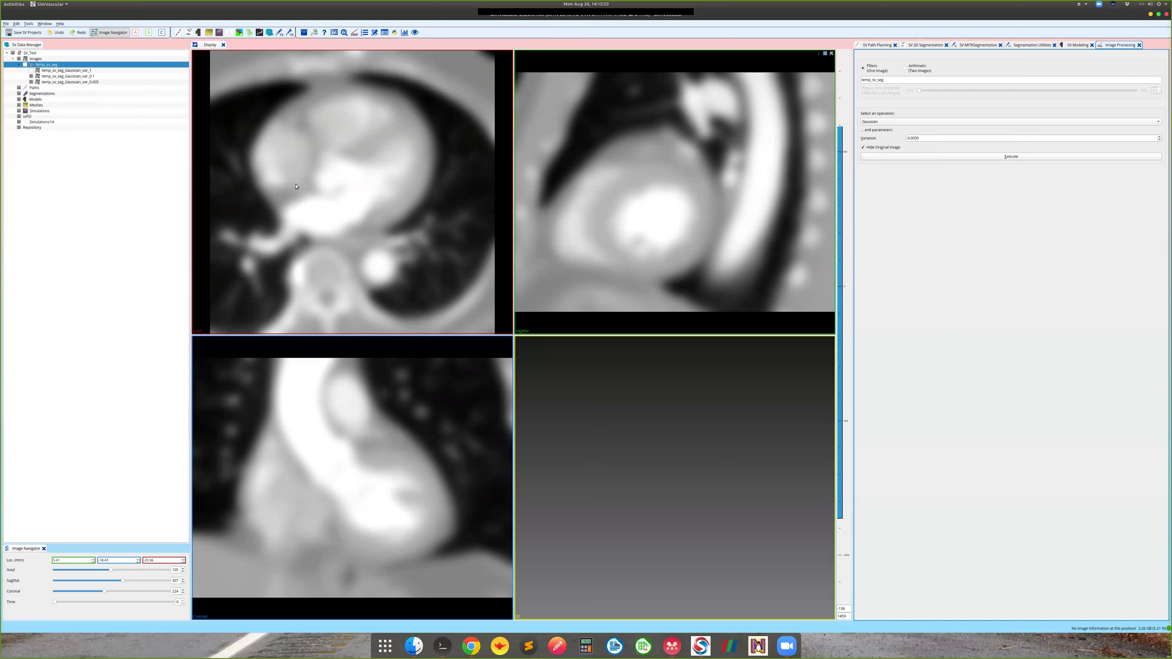
Hide the 0.1-variance image and narrow the intensity window to increase contrast in the 0.005-variance image.
{"action": "left_click", "coordinate": [31, 76]}
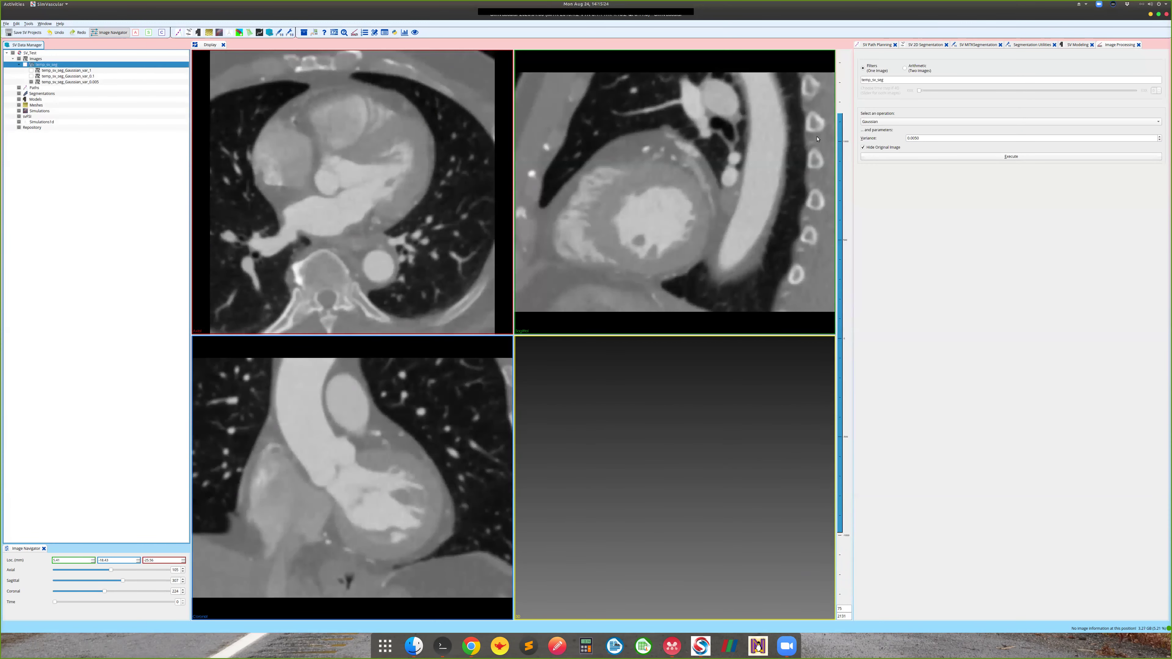
{"action": "left_click_drag", "start_coordinate": [839, 115], "coordinate": [836, 216]}
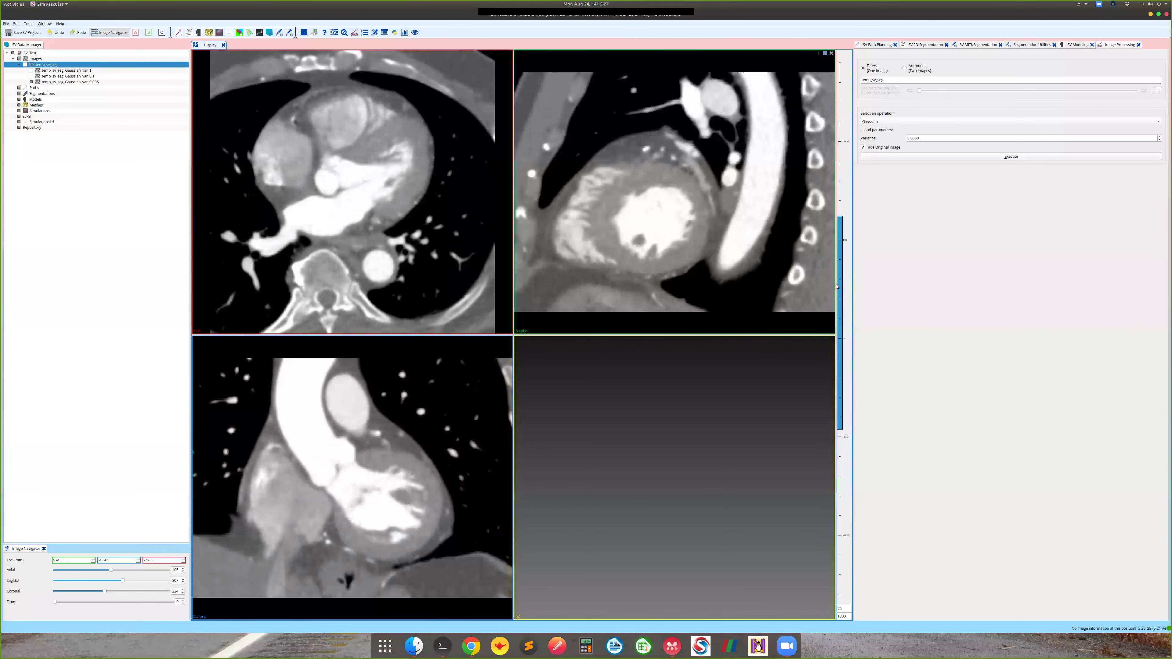
{"action": "mouse_move", "coordinate": [841, 292]}
{"action": "left_mouse_down"}
{"action": "mouse_move", "coordinate": [839, 331]}
{"action": "mouse_move", "coordinate": [840, 301]}
{"action": "left_mouse_up"}
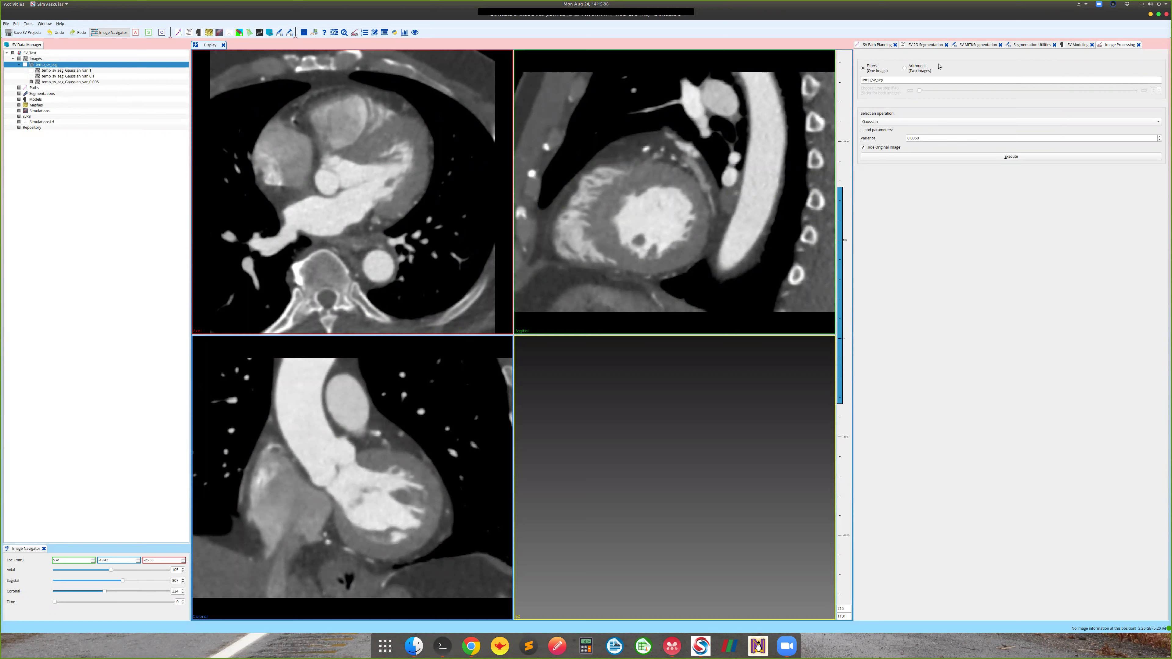
Subtract temp_sv_seg_Gaussian_var_0.005 from temp_sv_seg using the two-image arithmetic operation.
{"action": "left_click", "coordinate": [905, 68]}
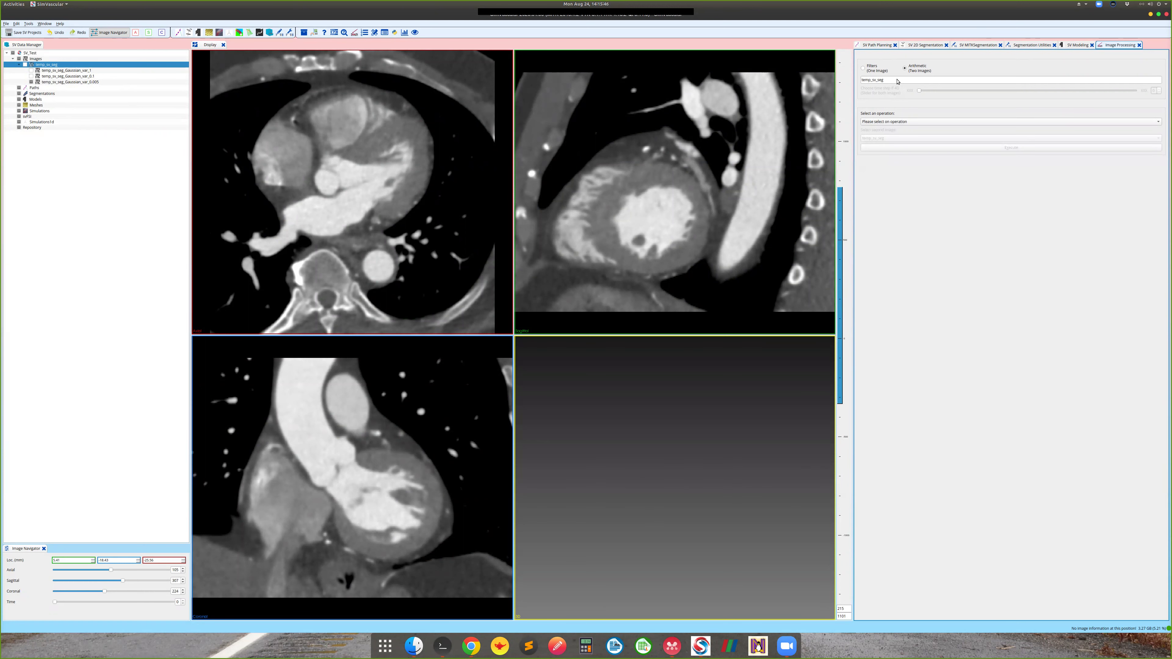
{"action": "left_click", "coordinate": [896, 122]}
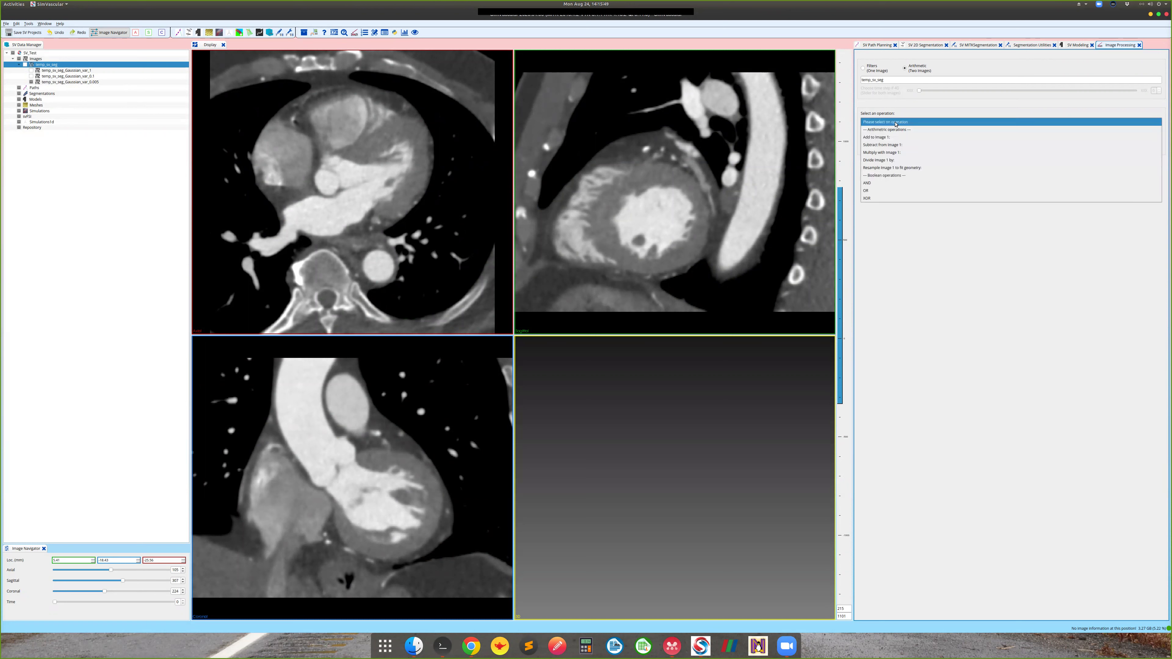
{"action": "left_click", "coordinate": [898, 145]}
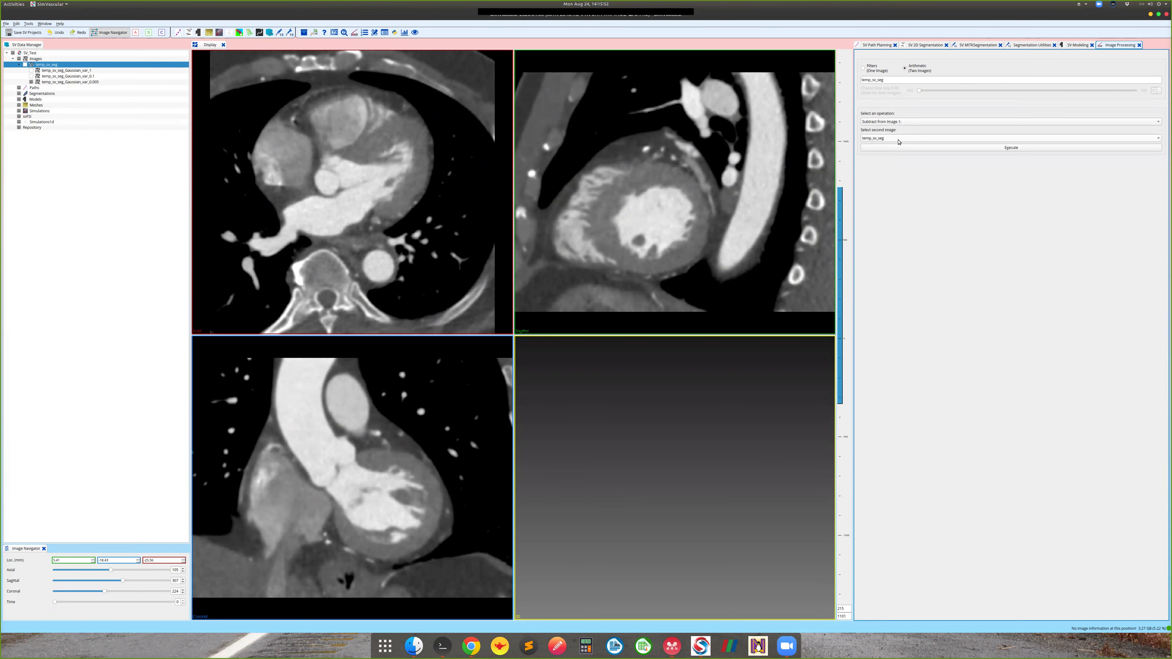
{"action": "left_click", "coordinate": [898, 139]}
{"action": "left_click", "coordinate": [900, 161]}
{"action": "left_click", "coordinate": [966, 150]}
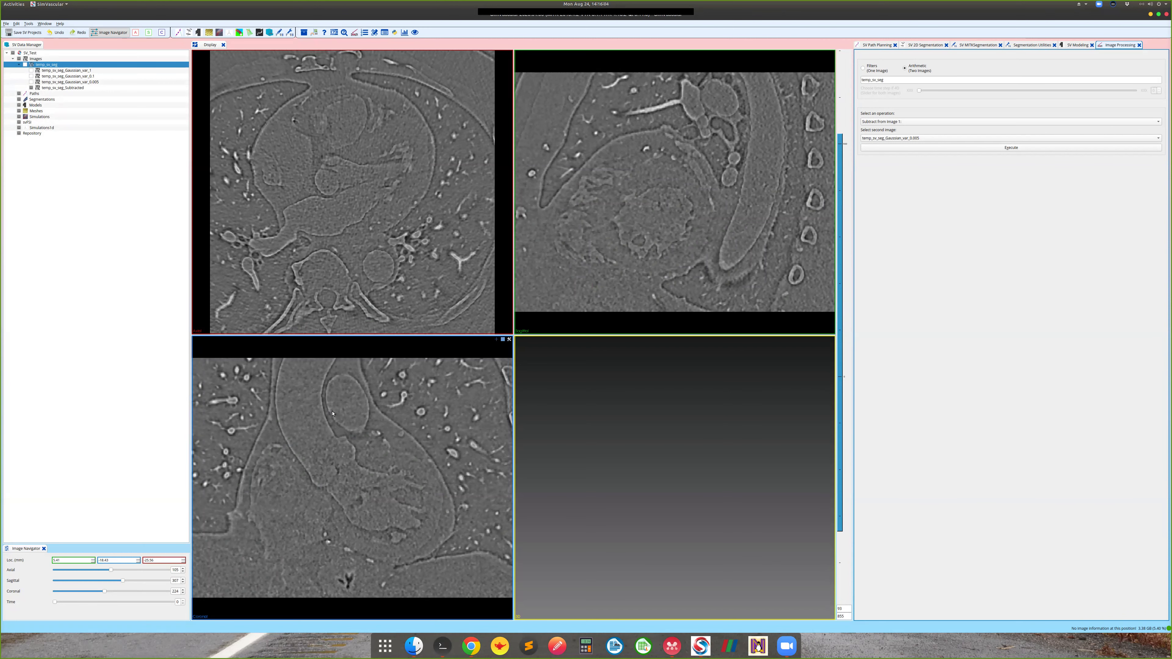
Inspect coronal slices of the subtracted image, then hide it and select temp_sv_seg_Gaussian_var_0.005 for display.
{"action": "scroll", "coordinate": [333, 413], "scroll_direction": "down", "scroll_amount": 3}
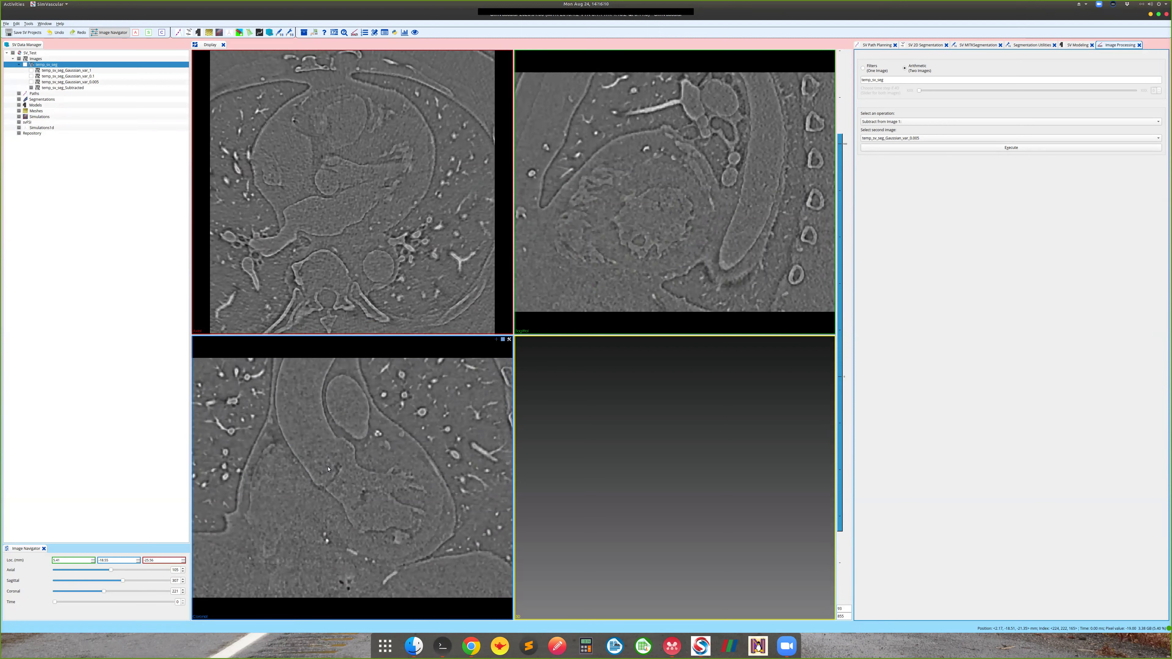
{"action": "scroll", "coordinate": [329, 469], "scroll_direction": "up", "scroll_amount": 4}
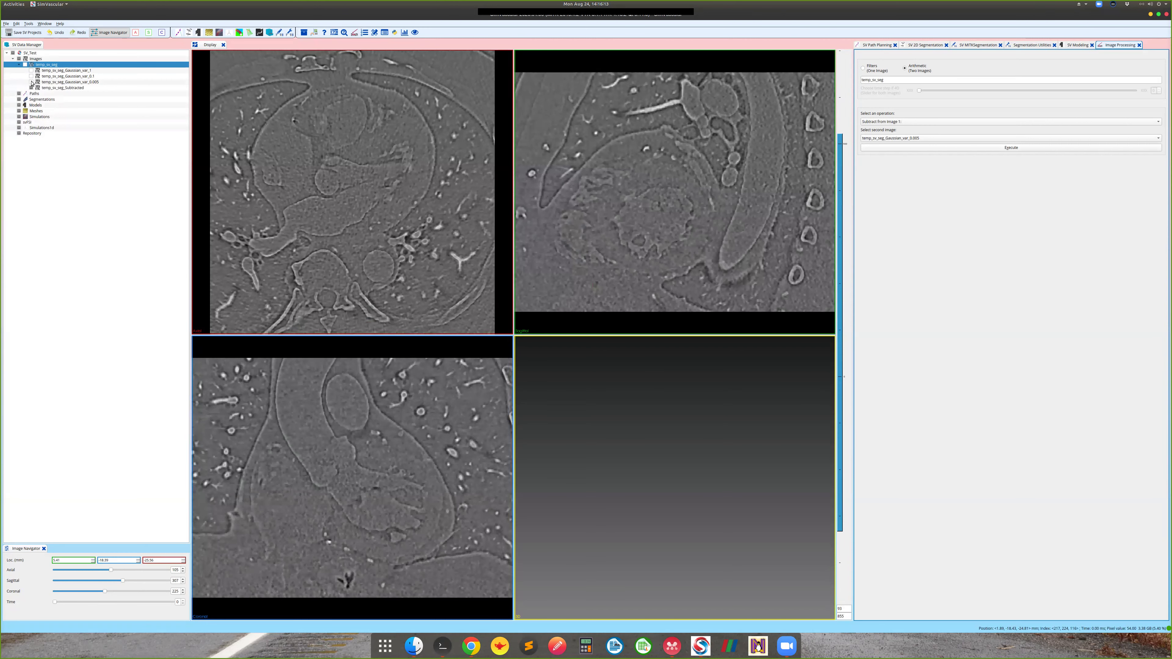
{"action": "key", "text": "Down"}
{"action": "key", "text": "Down"}
{"action": "key", "text": "Down"}
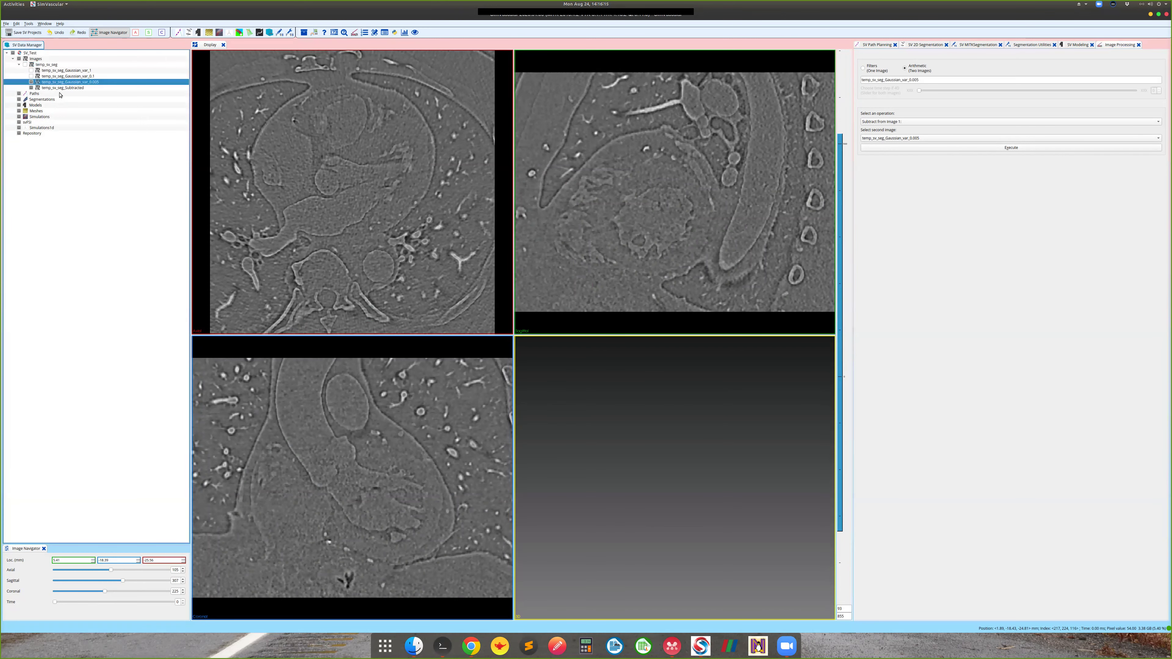
{"action": "left_click", "coordinate": [31, 88]}
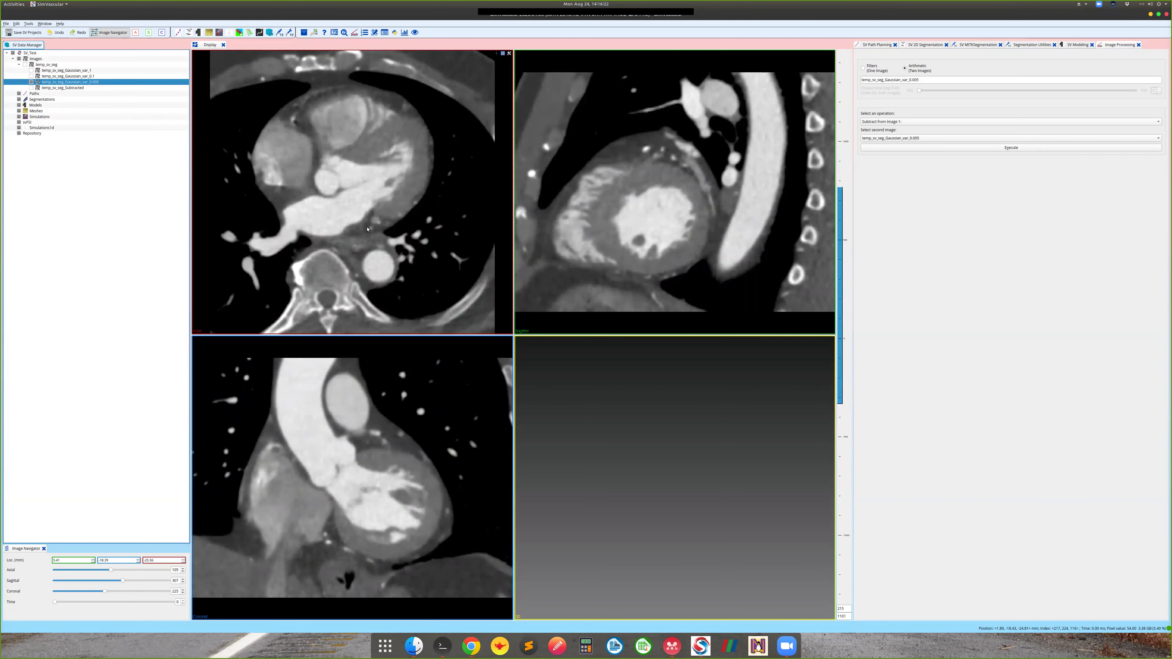
{"action": "scroll", "coordinate": [367, 229], "scroll_direction": "up", "scroll_amount": 3}
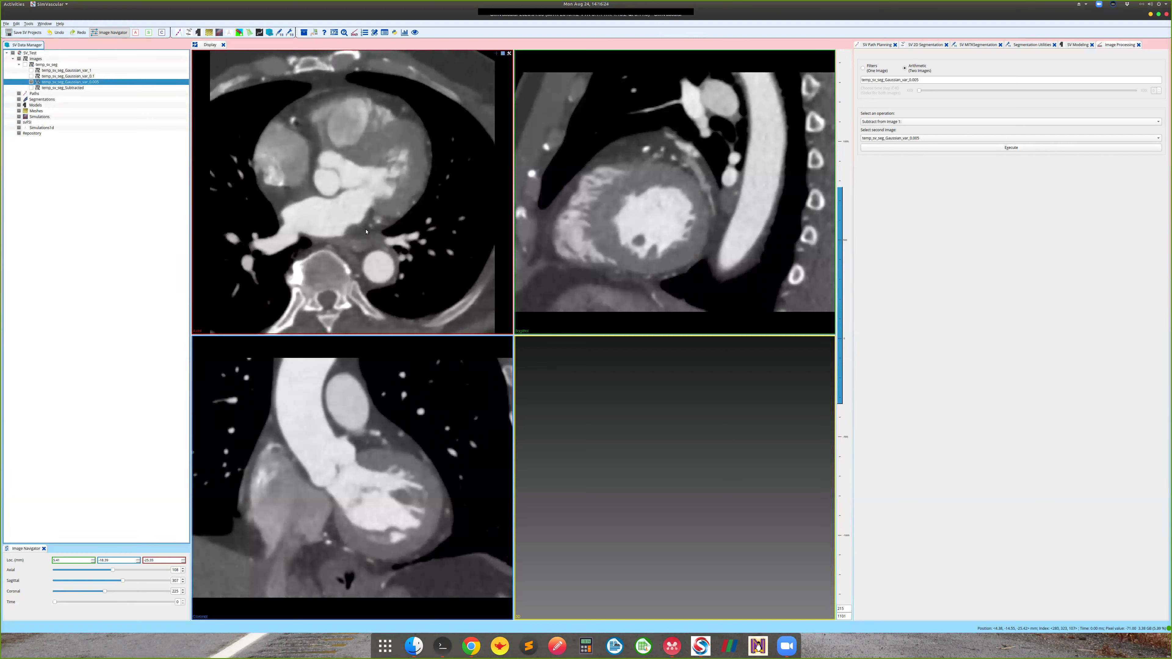
Save the 0.005-variance image as a VTK Image named temp_sv_seg_Gaussian_var_0.005.vti in the SV_Test project's Images folder.
{"action": "right_click", "coordinate": [66, 82]}
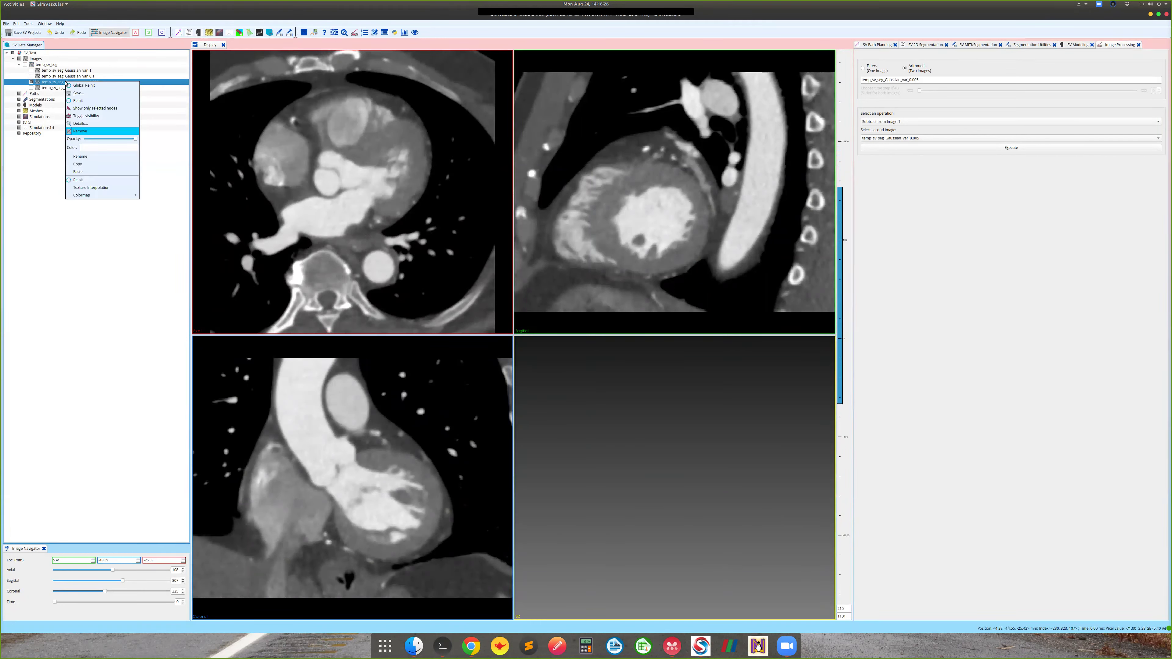
{"action": "left_click", "coordinate": [395, 213]}
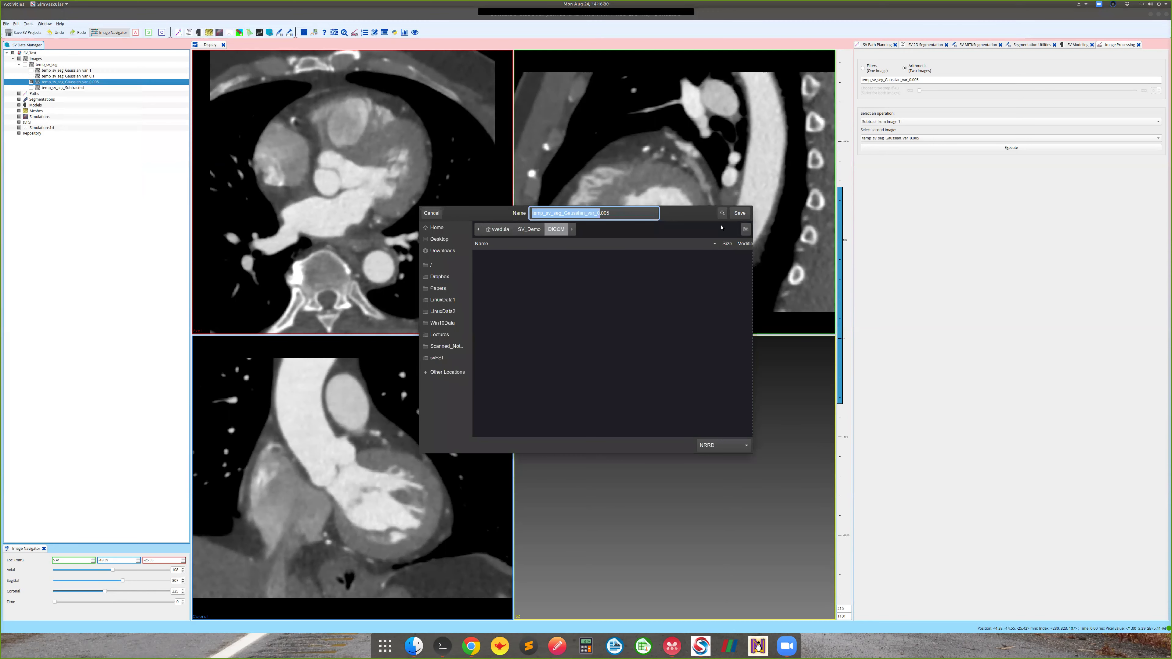
{"action": "left_click", "coordinate": [537, 230]}
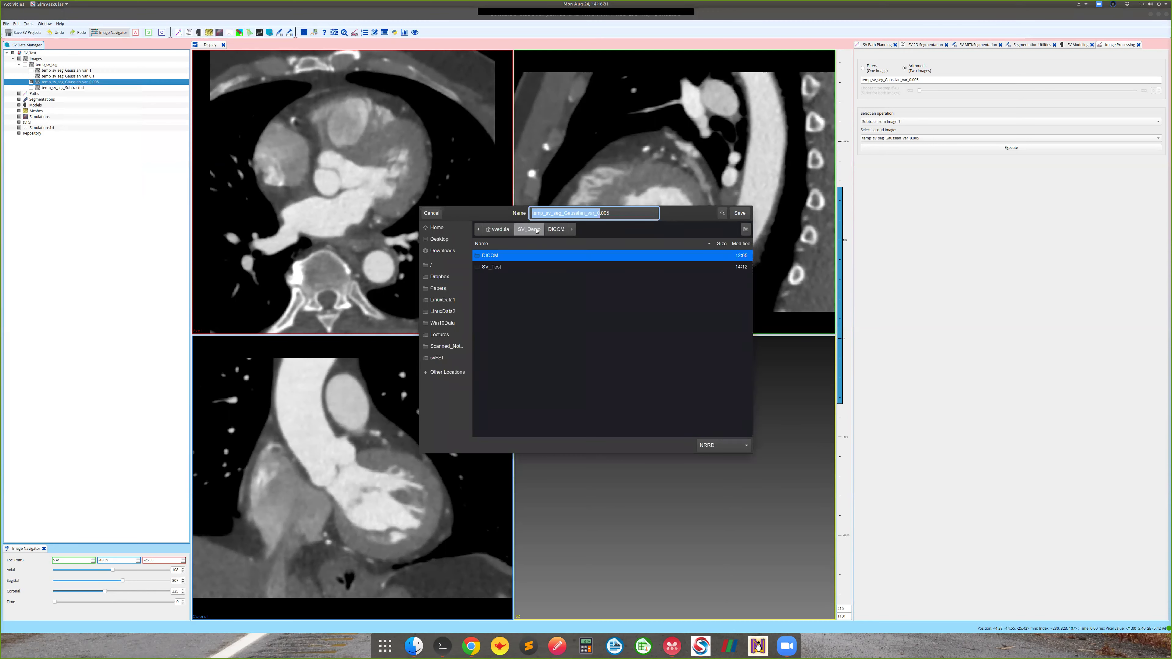
{"action": "double_click", "coordinate": [503, 265]}
{"action": "double_click", "coordinate": [496, 257]}
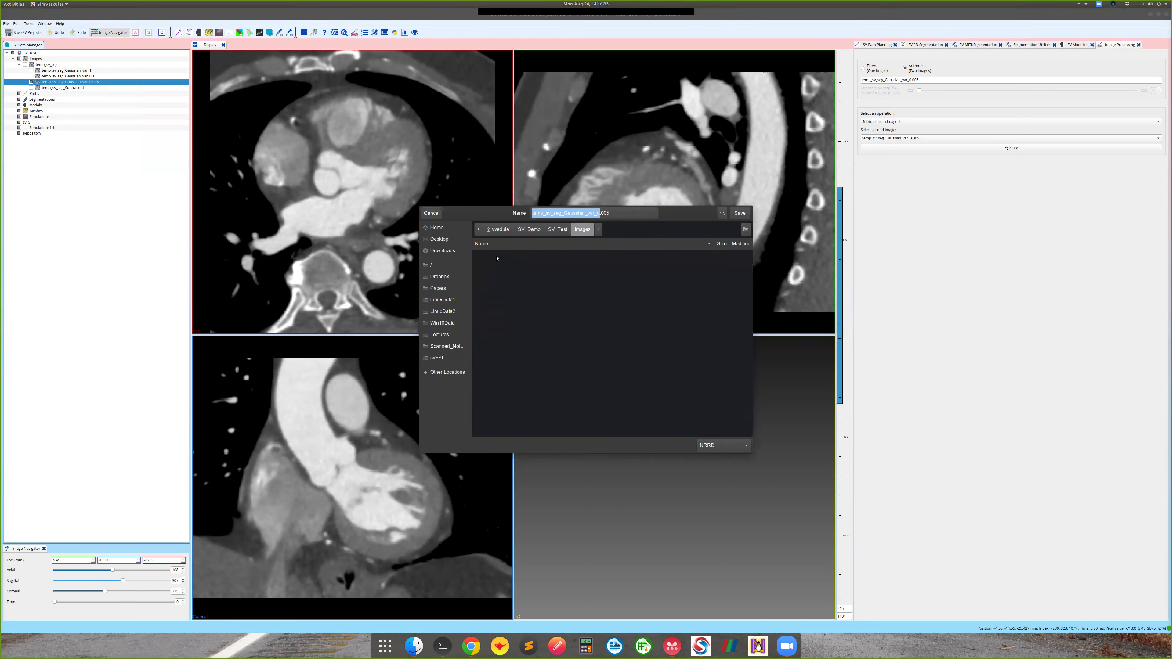
{"action": "left_click", "coordinate": [613, 215]}
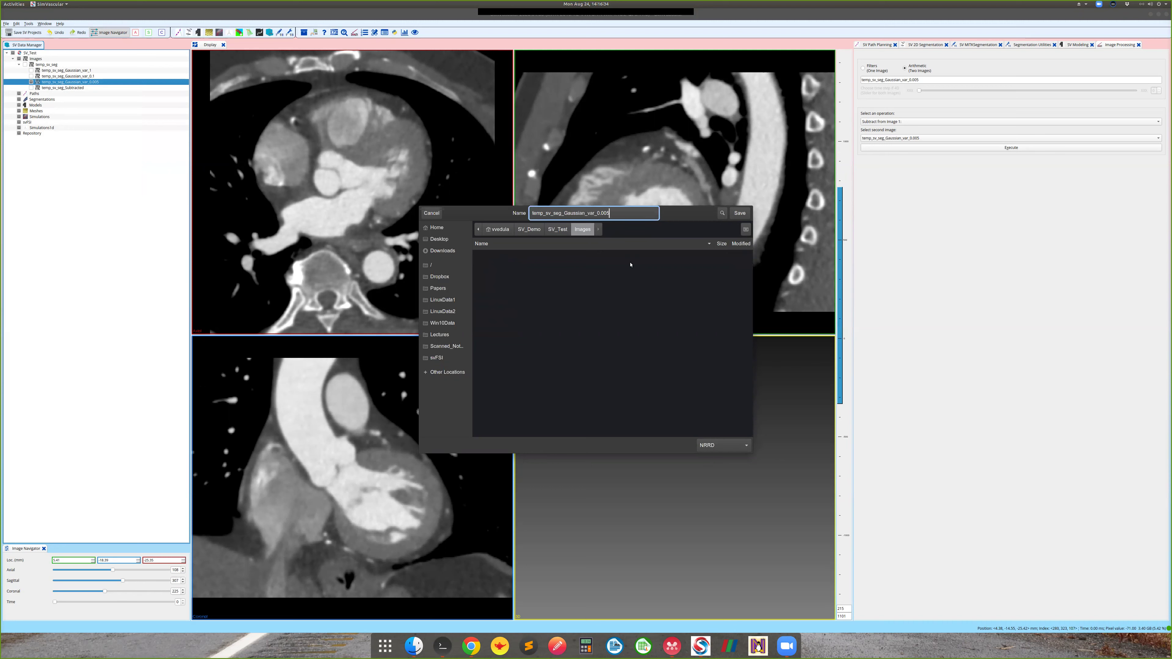
{"action": "left_click", "coordinate": [726, 446]}
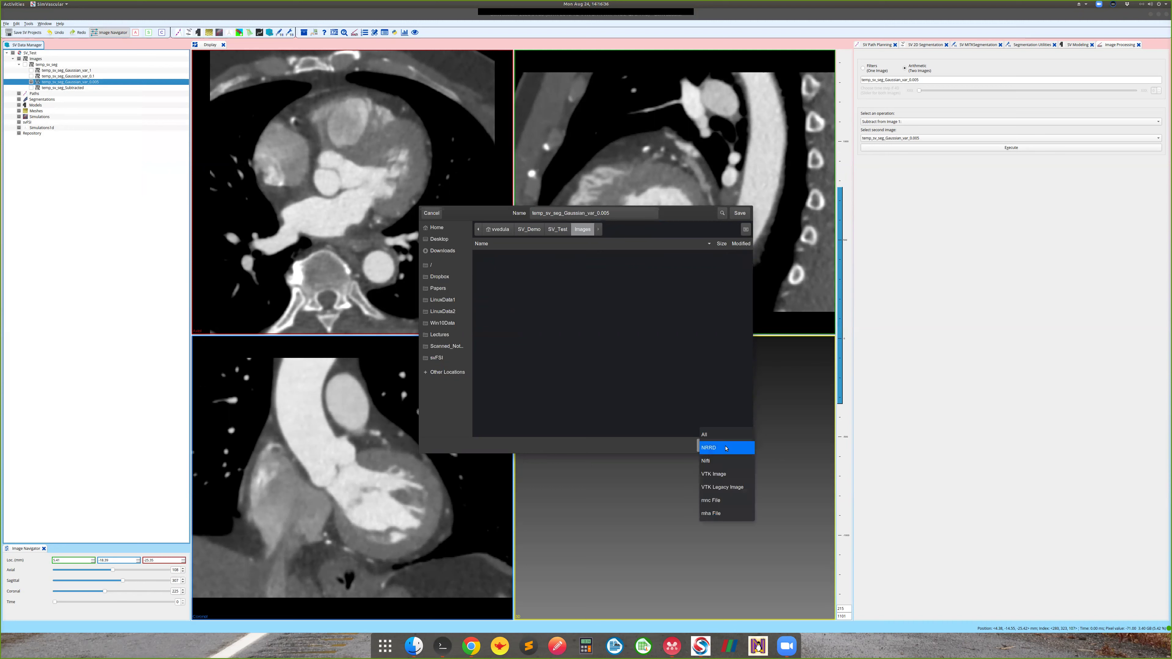
{"action": "left_click", "coordinate": [719, 475]}
{"action": "type", "text": ".vti"}
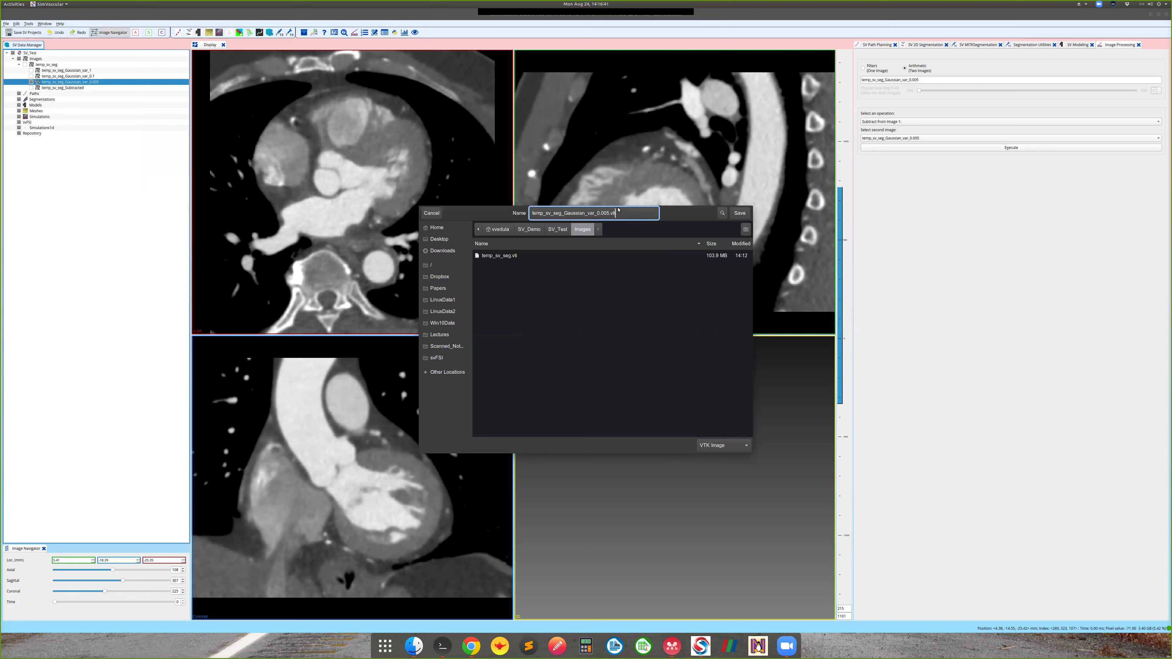
{"action": "left_click", "coordinate": [732, 215]}
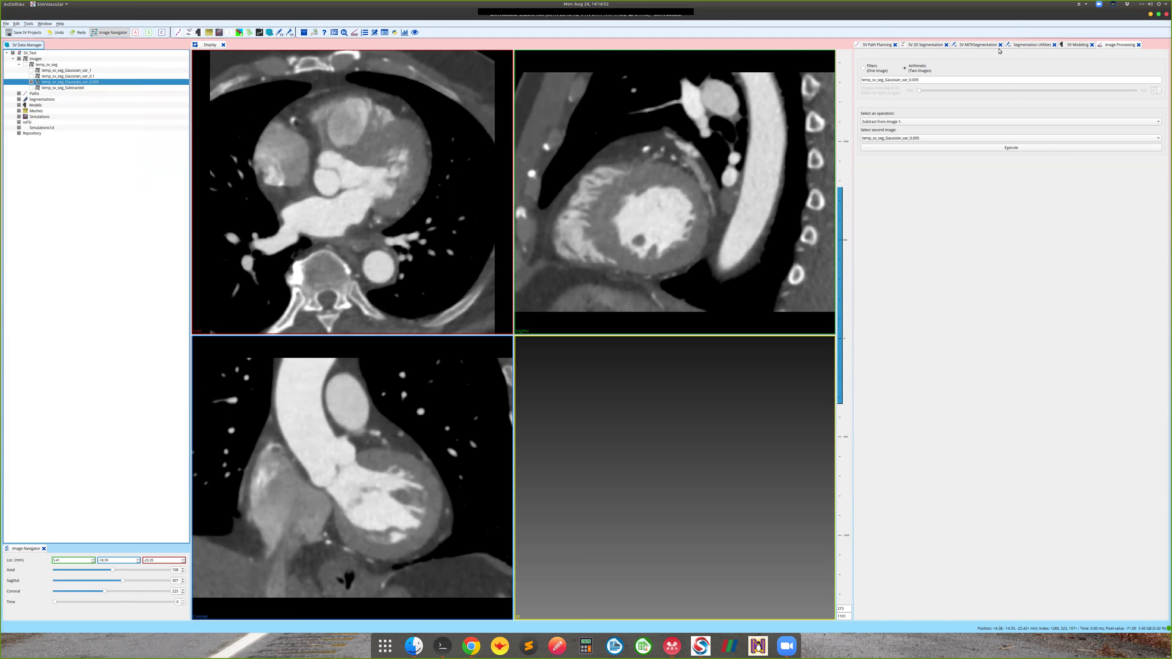
In the MITK segmentation tool, set temp_sv_seg_Gaussian_var_0.005 as the patient image and create a segmentation named seg_1.
{"action": "left_click", "coordinate": [972, 46]}
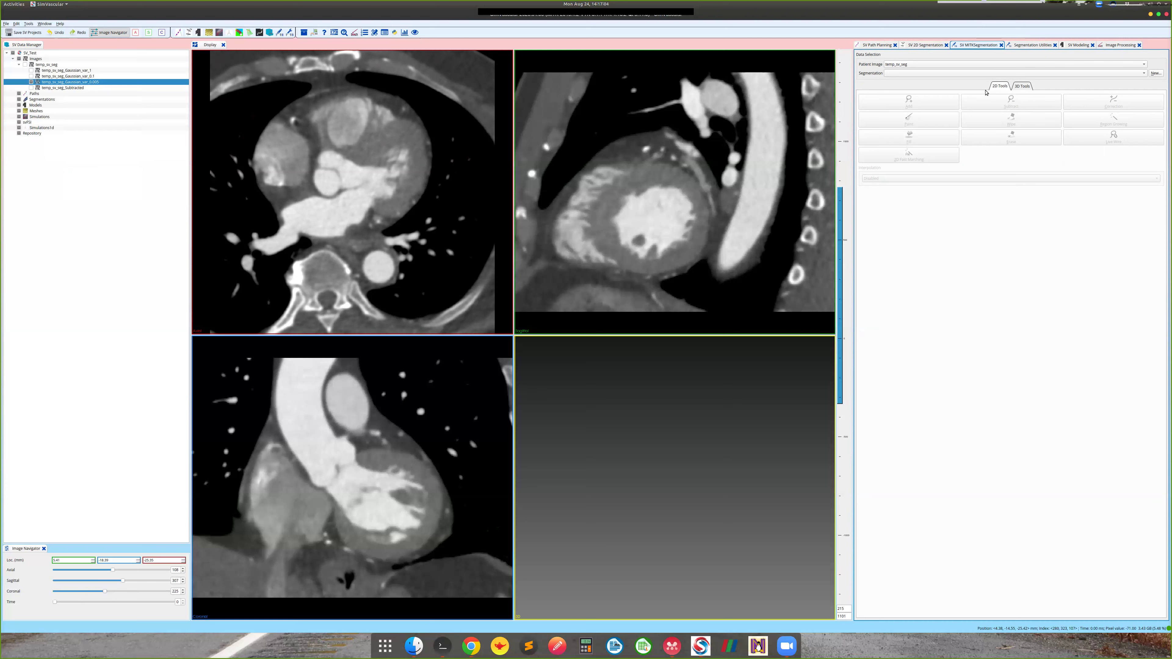
{"action": "left_click", "coordinate": [1021, 86]}
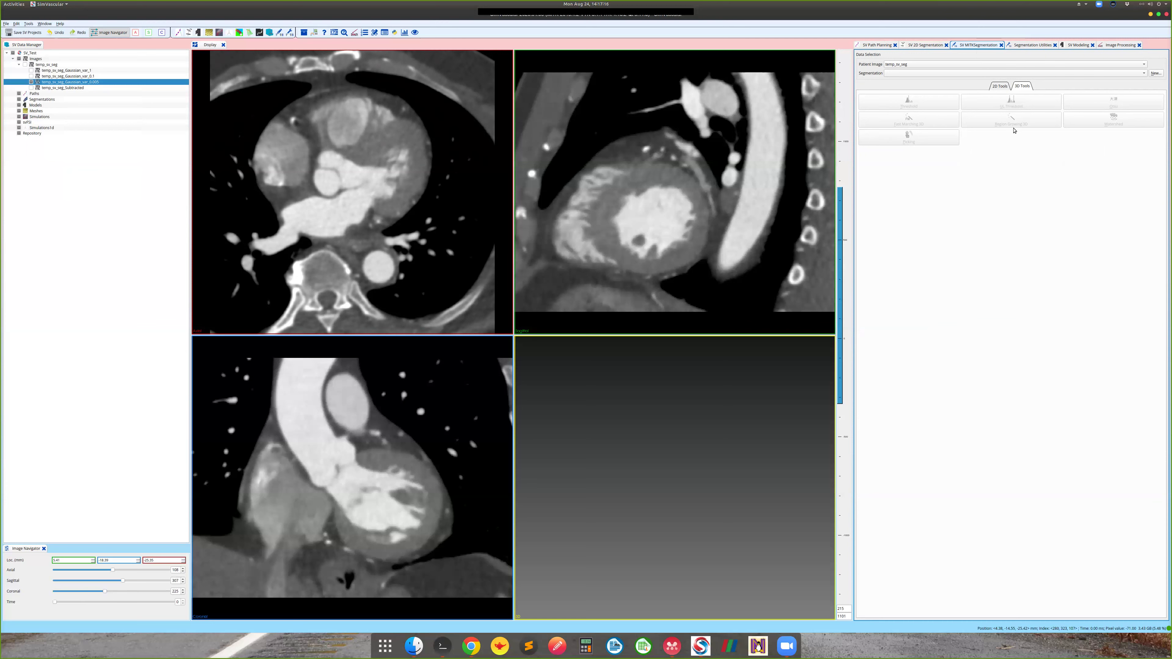
{"action": "left_click", "coordinate": [902, 66]}
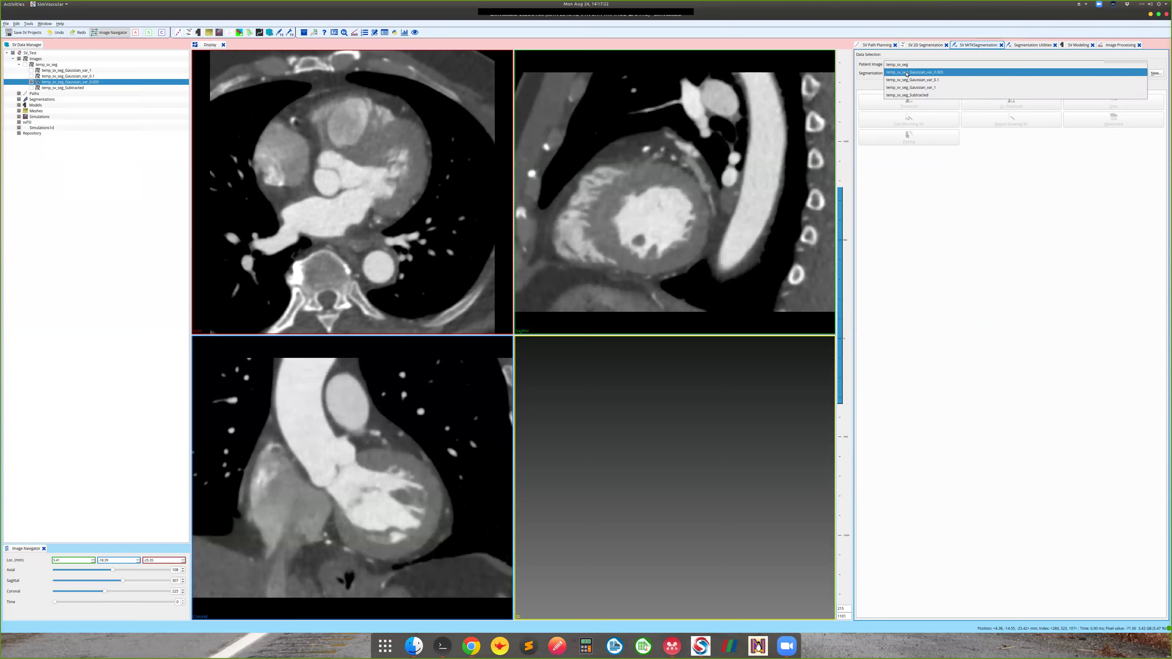
{"action": "left_click", "coordinate": [906, 73]}
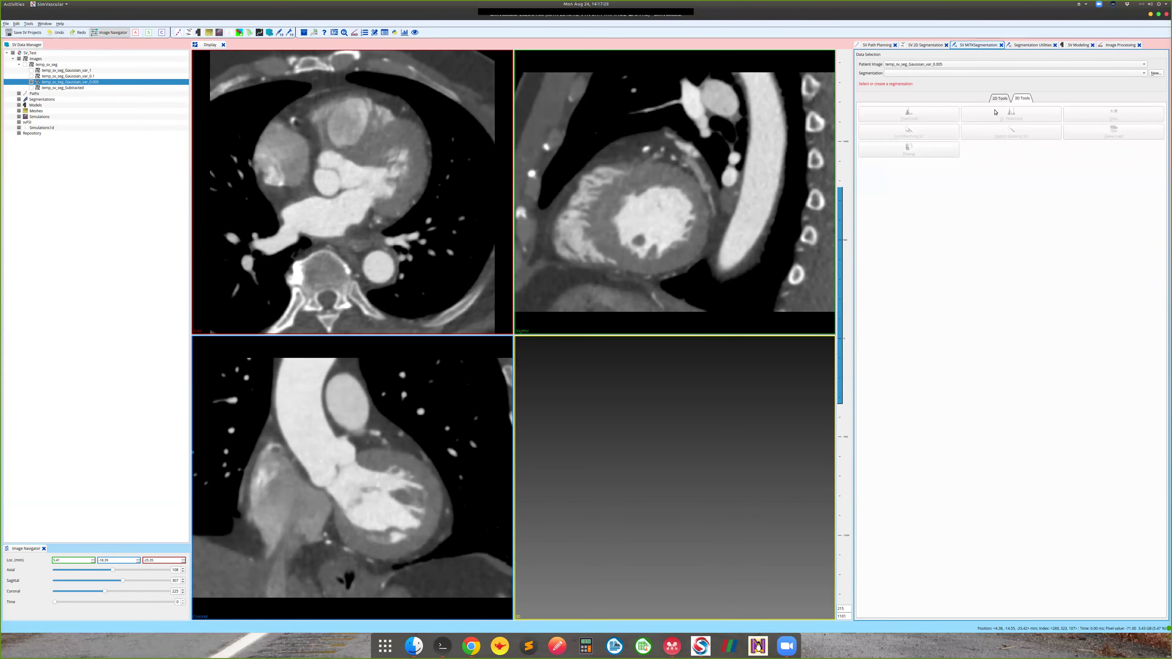
{"action": "left_click", "coordinate": [1156, 73]}
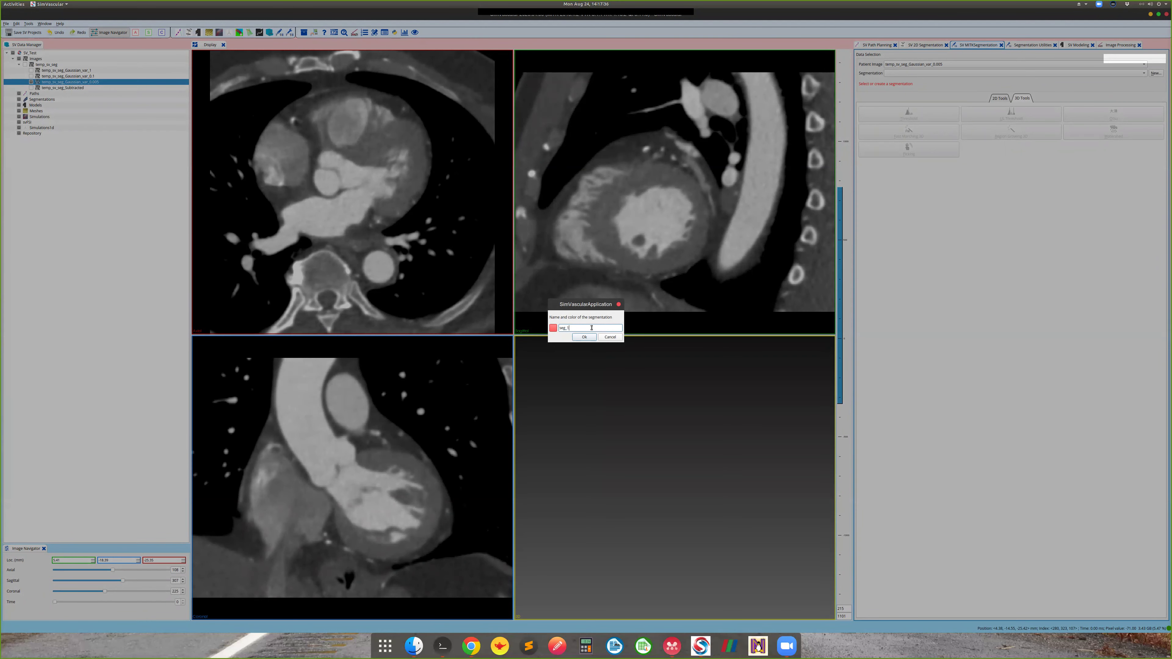
{"action": "key", "text": "Return"}
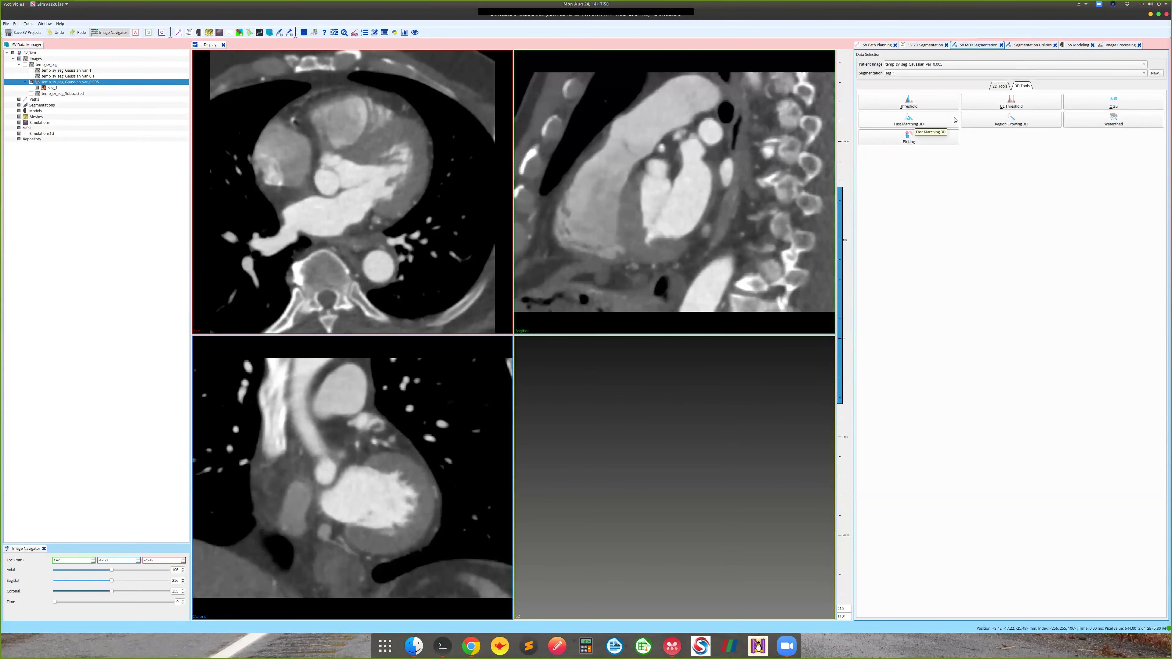
Review the 2D and 3D segmentation tools for seg_1, including Region Growing 3D, and examine axial slices through the heart.
{"action": "left_click", "coordinate": [980, 121]}
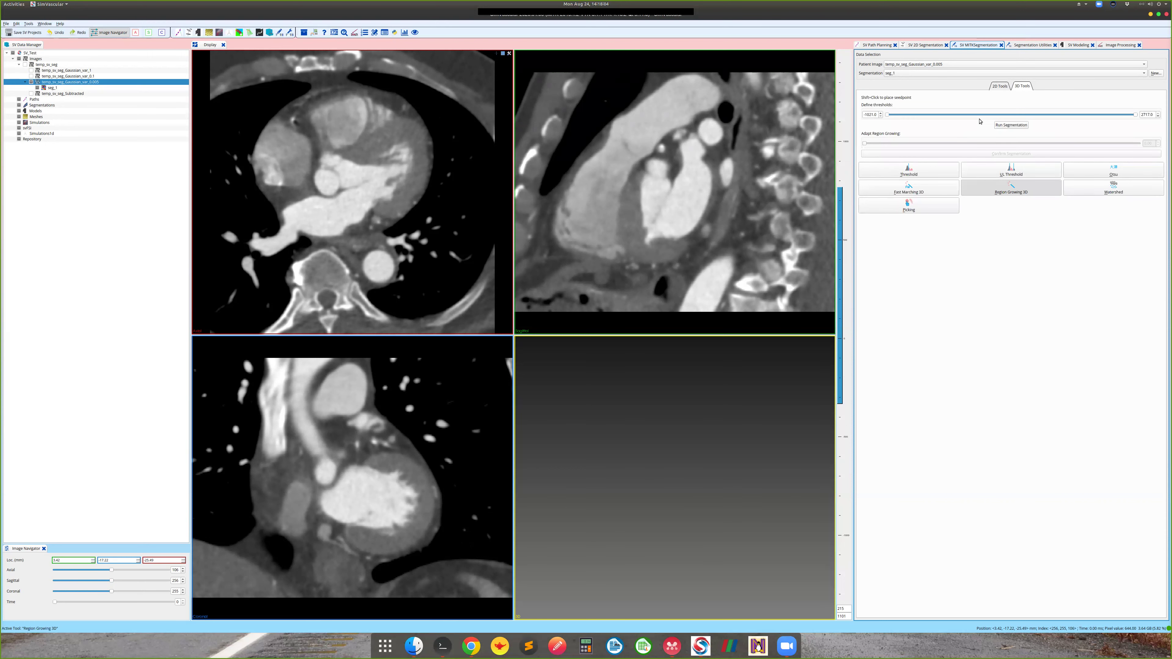
{"action": "scroll", "coordinate": [388, 180], "scroll_direction": "down", "scroll_amount": 11}
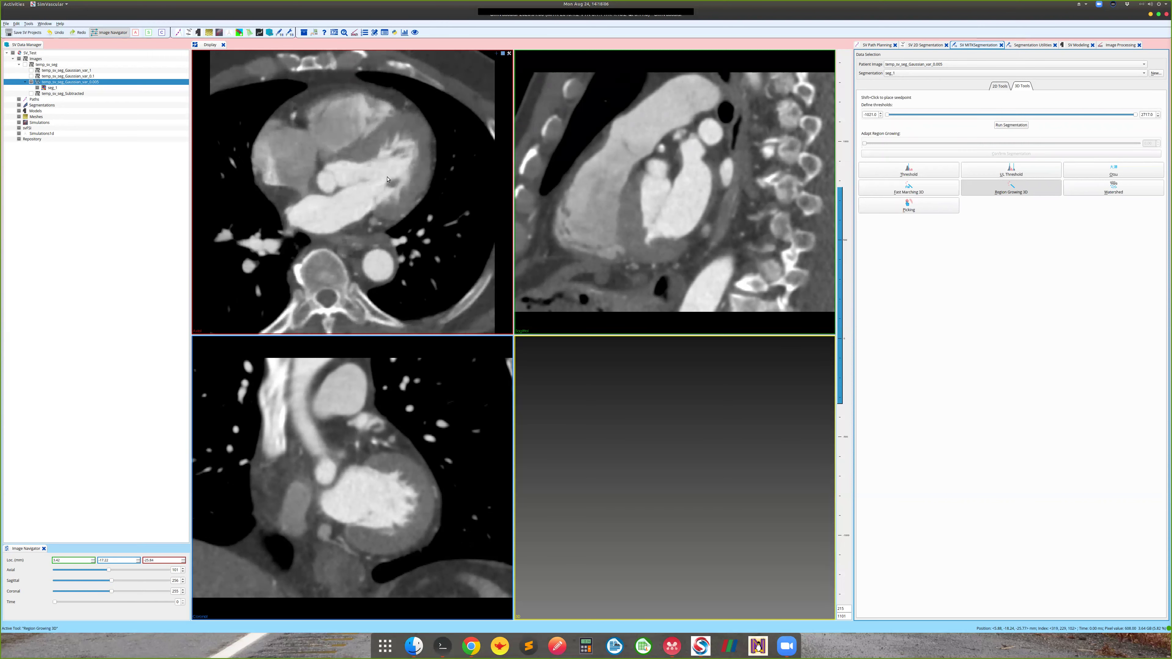
{"action": "scroll", "coordinate": [387, 180], "scroll_direction": "down", "scroll_amount": 1}
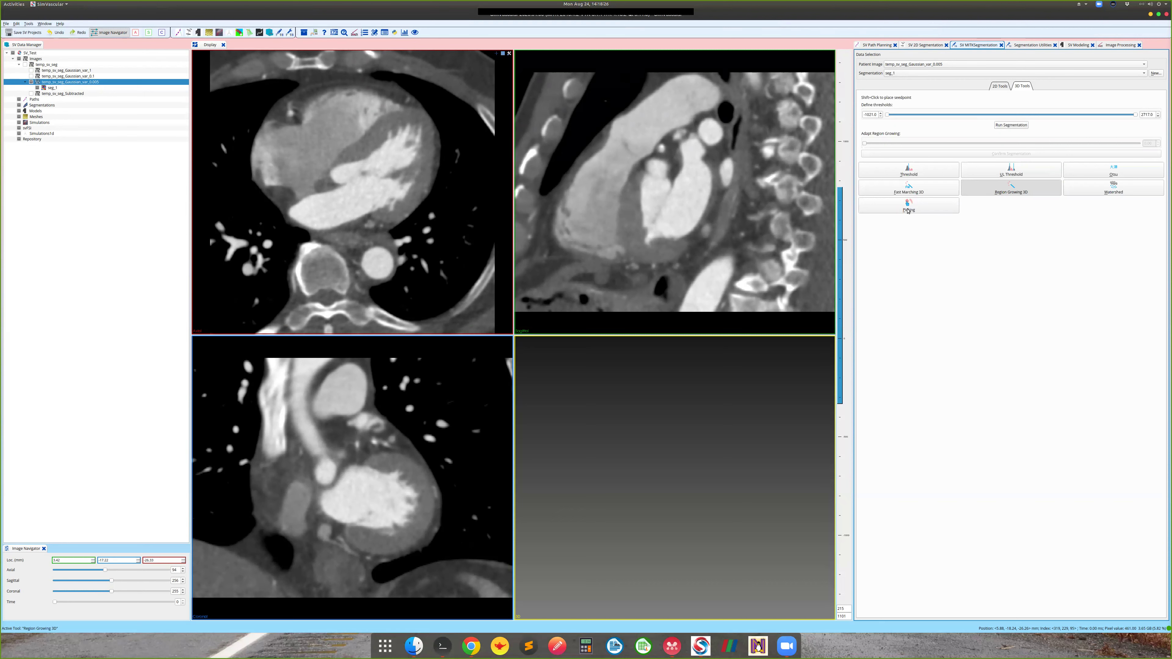
{"action": "left_click", "coordinate": [1021, 88]}
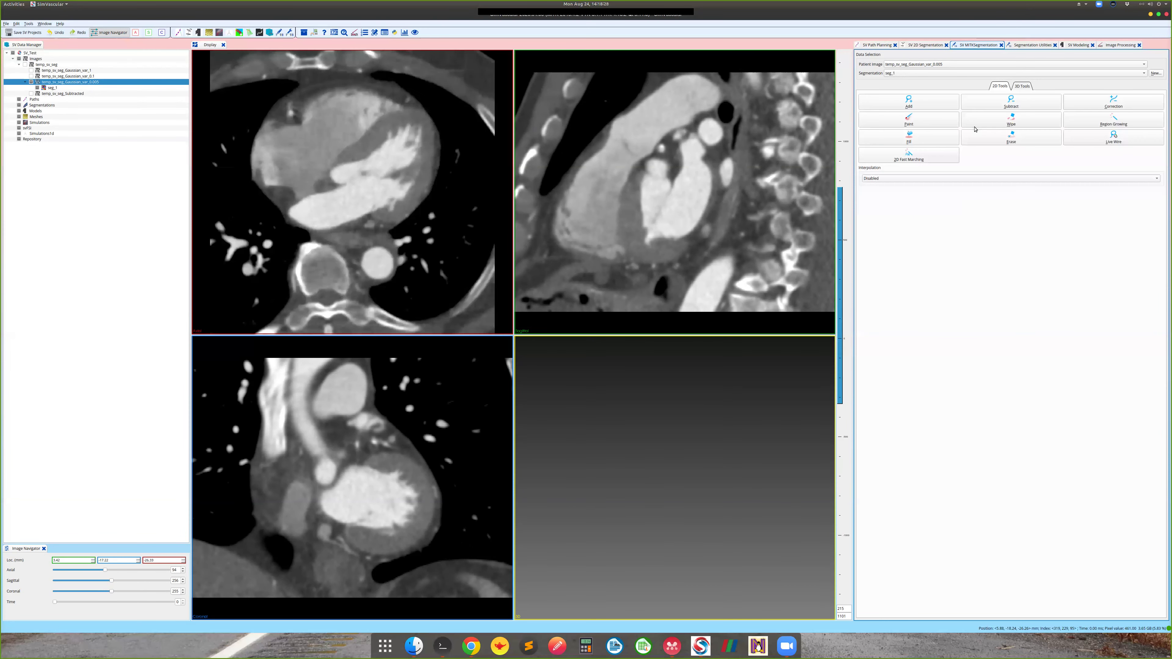
{"action": "scroll", "coordinate": [384, 172], "scroll_direction": "down", "scroll_amount": 11}
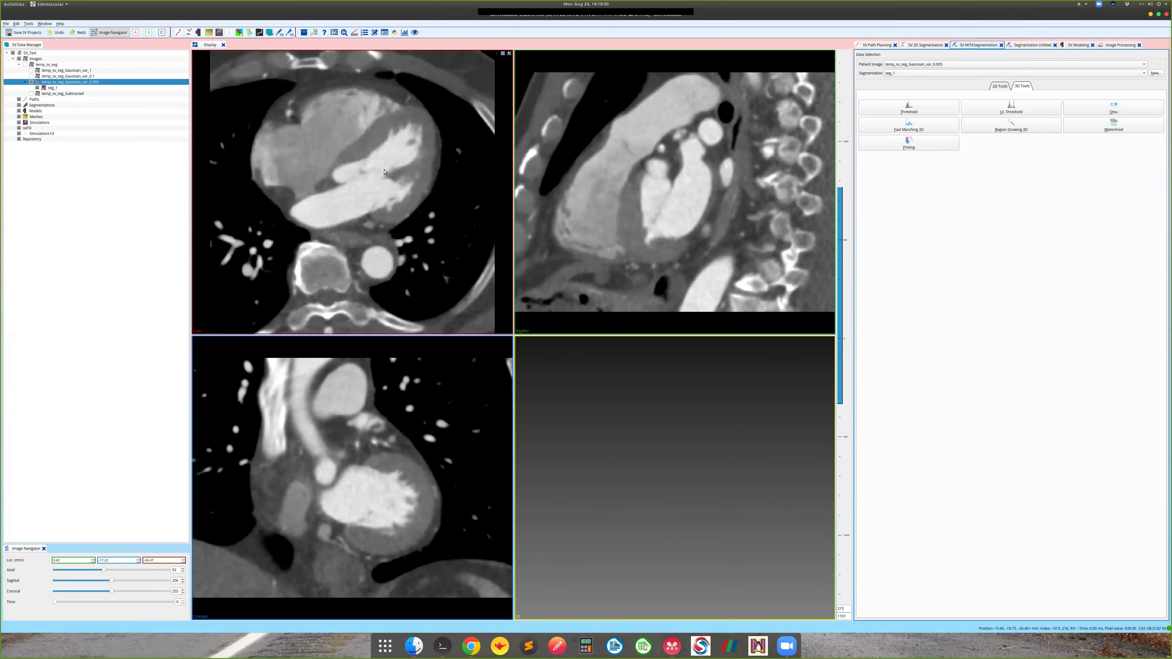
Examine the pixel values in the left ventricle, septal wall and right ventricle on a lower axial slice.
{"action": "scroll", "coordinate": [384, 170], "scroll_direction": "down", "scroll_amount": 8}
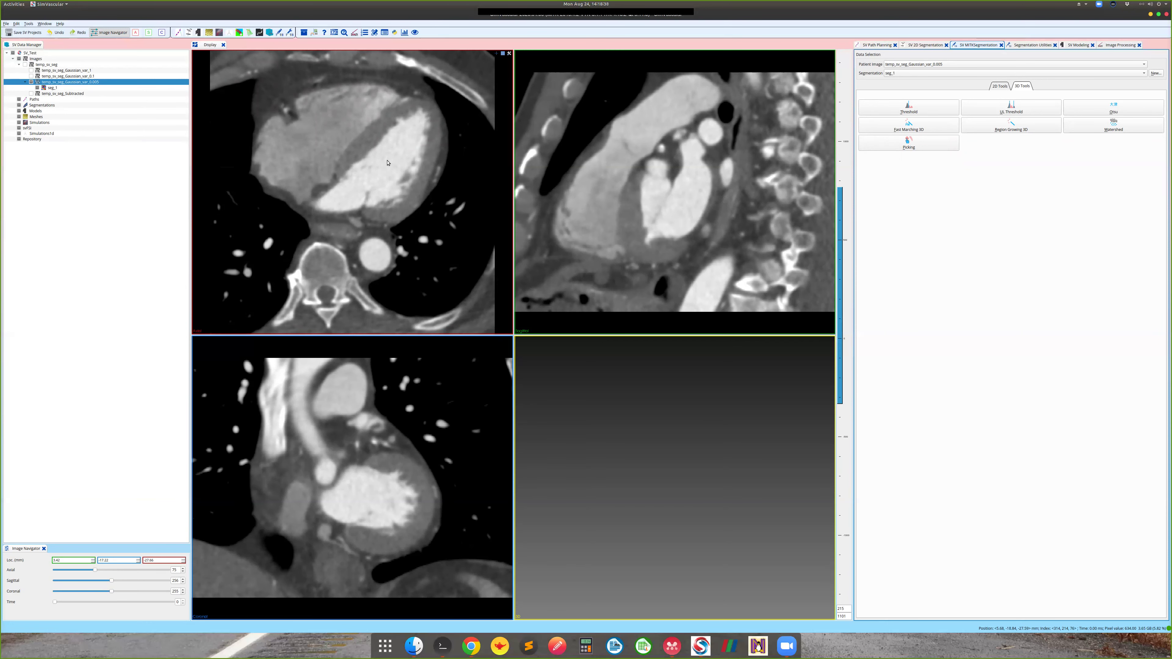
{"action": "left_click", "coordinate": [386, 164]}
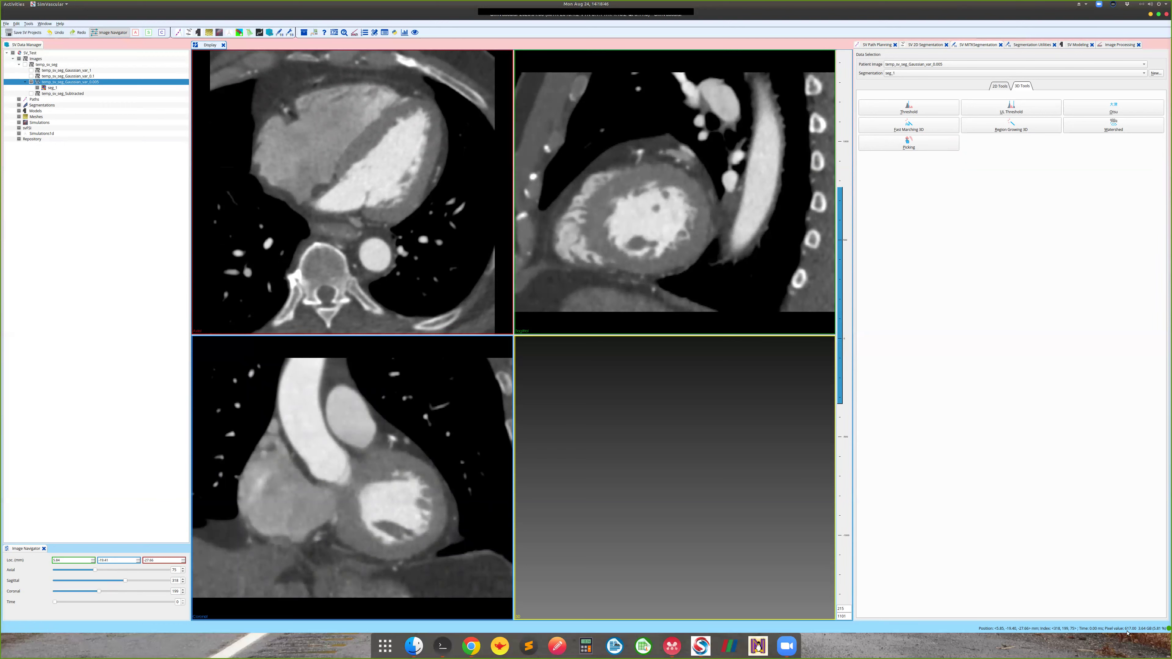
{"action": "left_click_drag", "start_coordinate": [400, 174], "coordinate": [403, 144]}
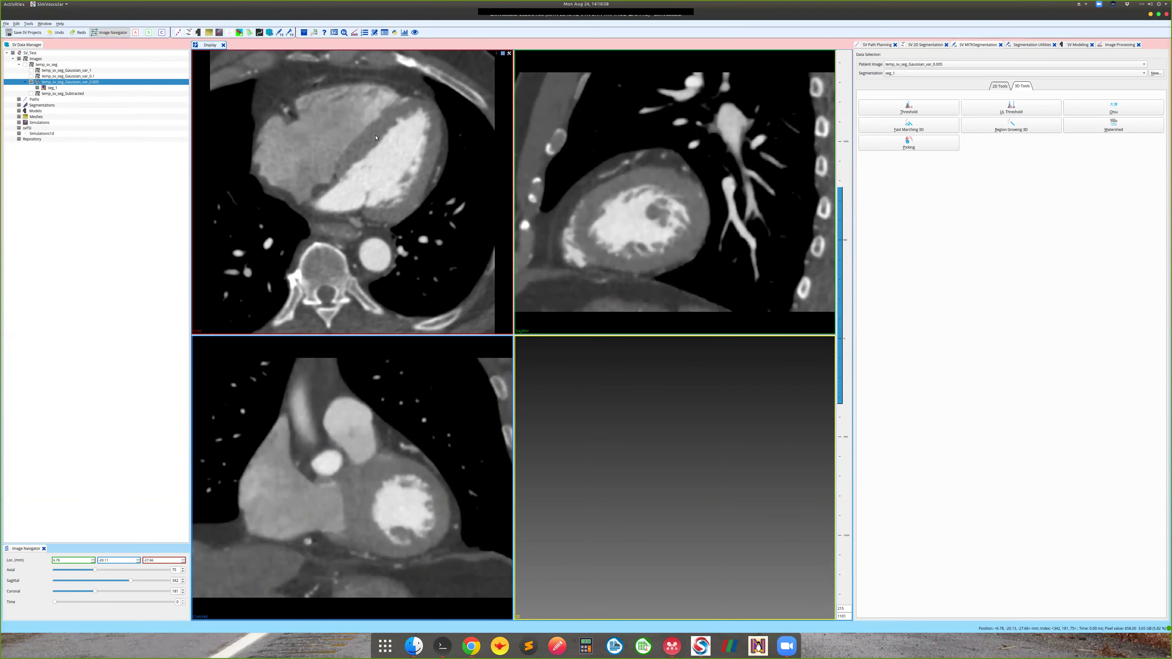
{"action": "left_click", "coordinate": [376, 138]}
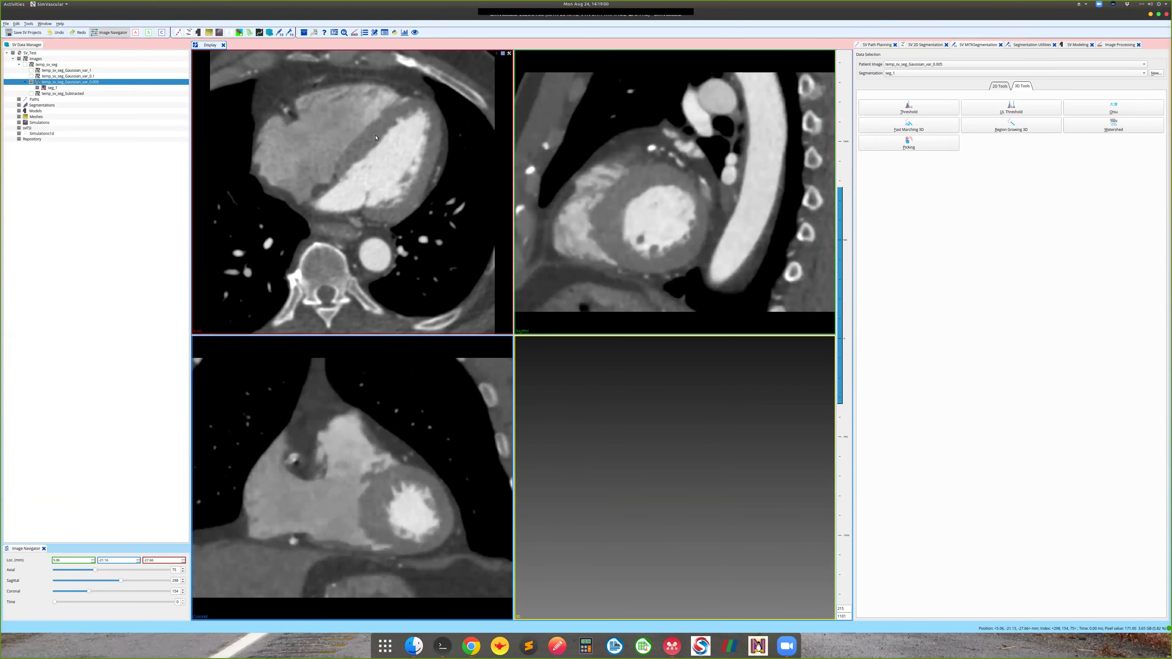
{"action": "left_click", "coordinate": [370, 133]}
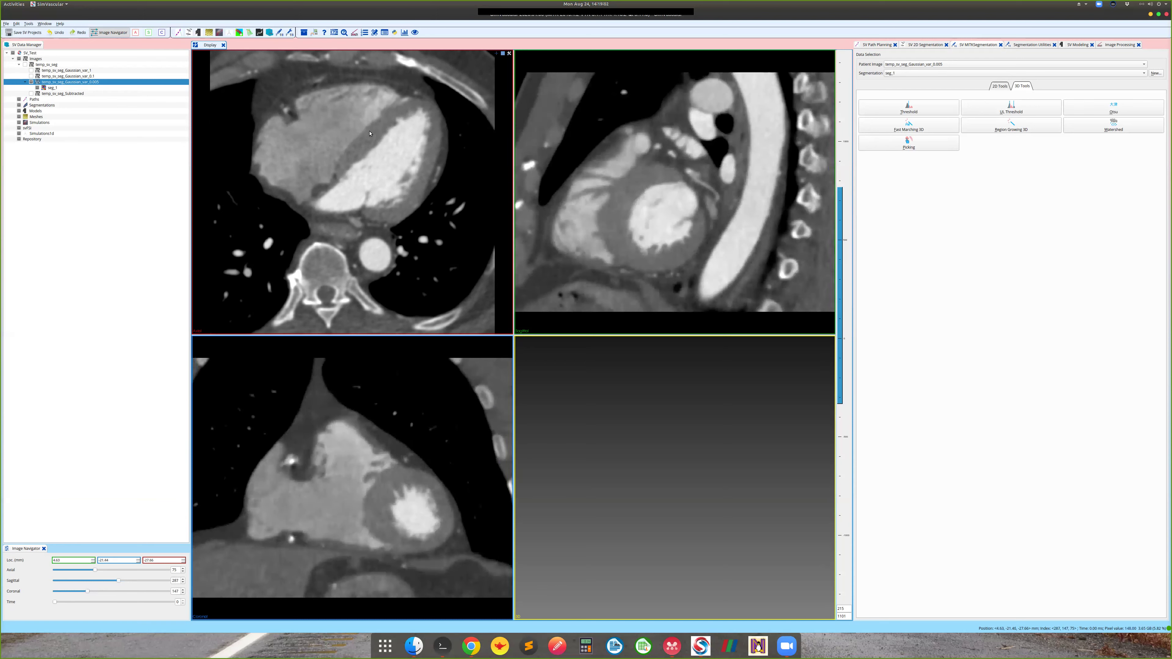
{"action": "left_click", "coordinate": [368, 139]}
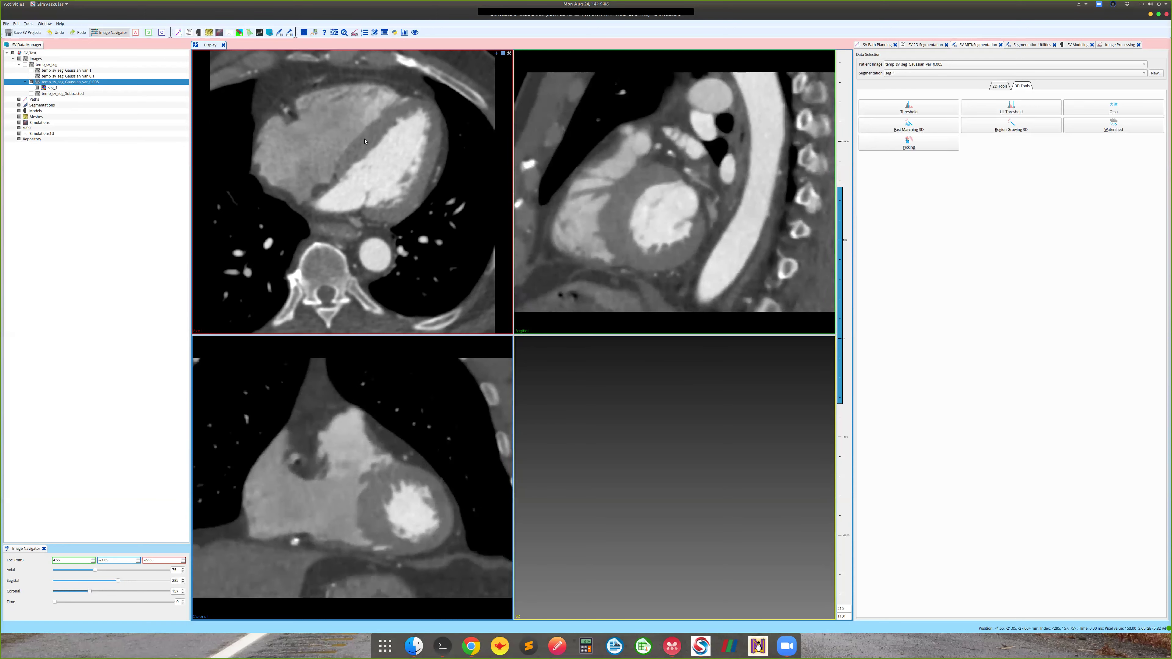
{"action": "left_click", "coordinate": [364, 142]}
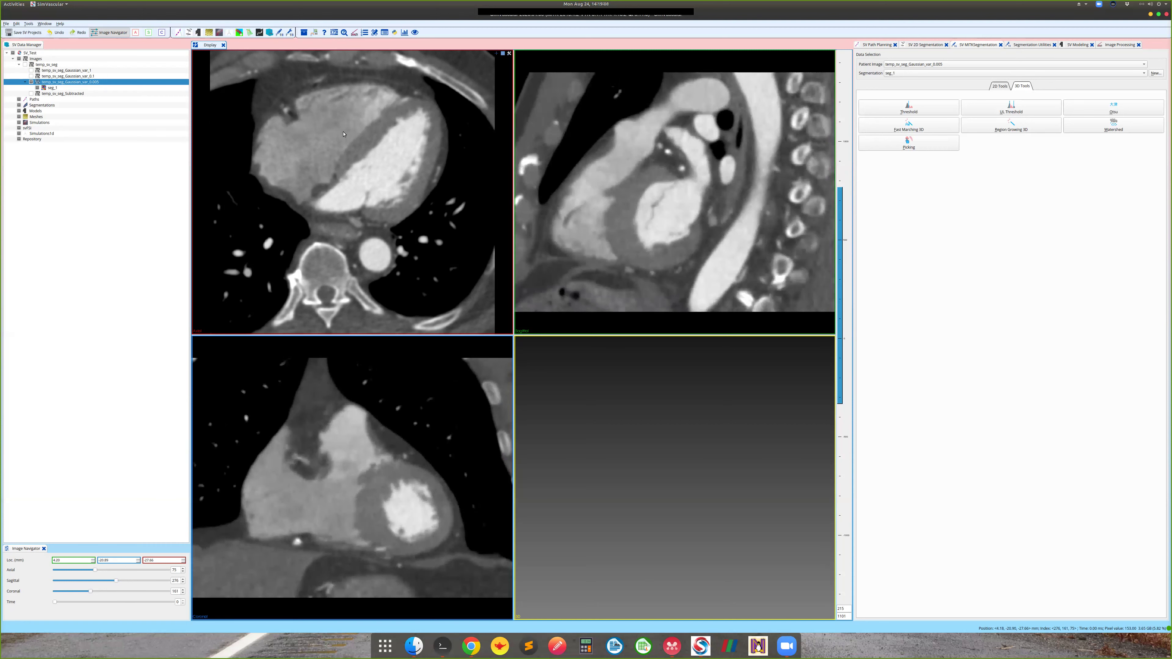
{"action": "left_click", "coordinate": [330, 129]}
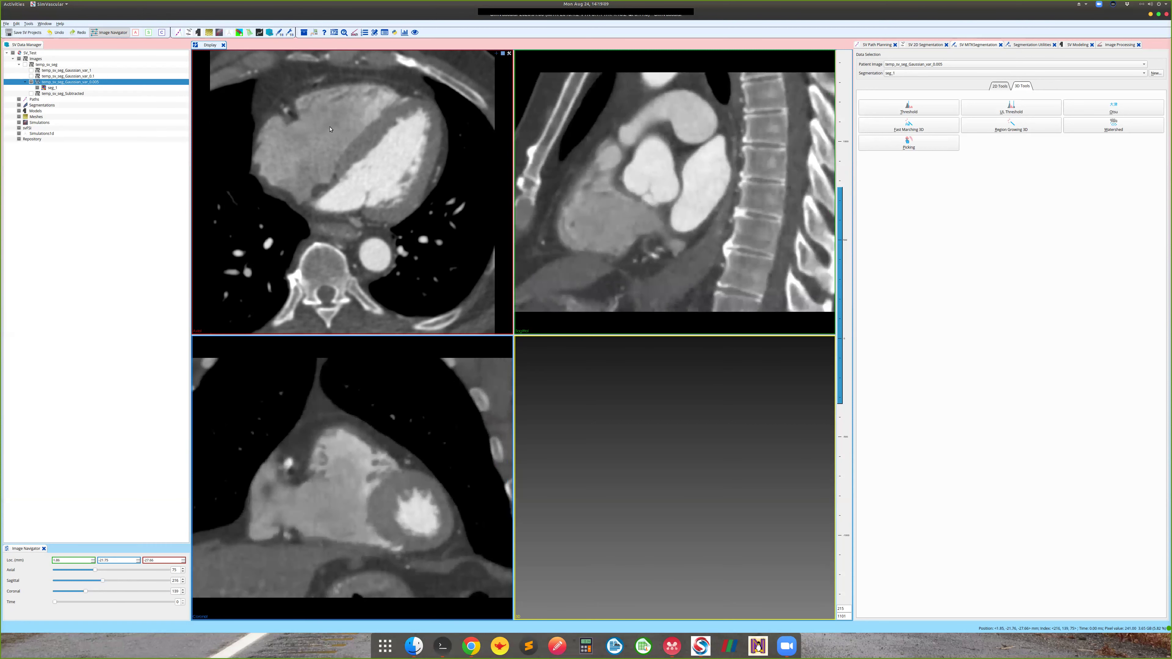
{"action": "left_click", "coordinate": [322, 129]}
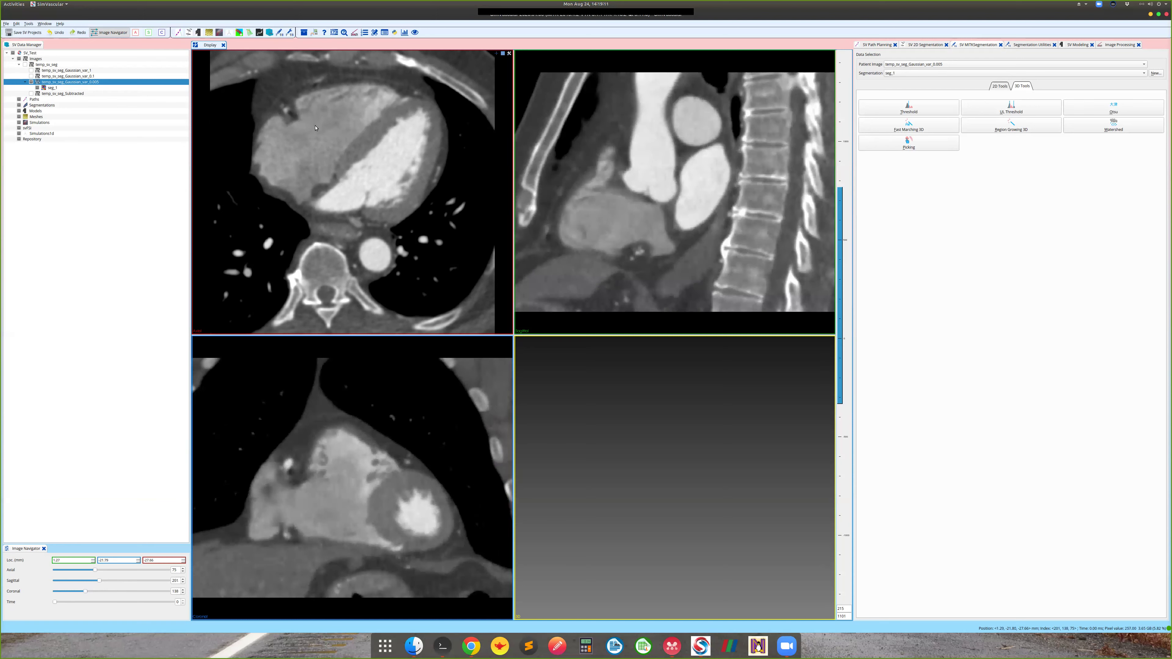
{"action": "left_click", "coordinate": [326, 129]}
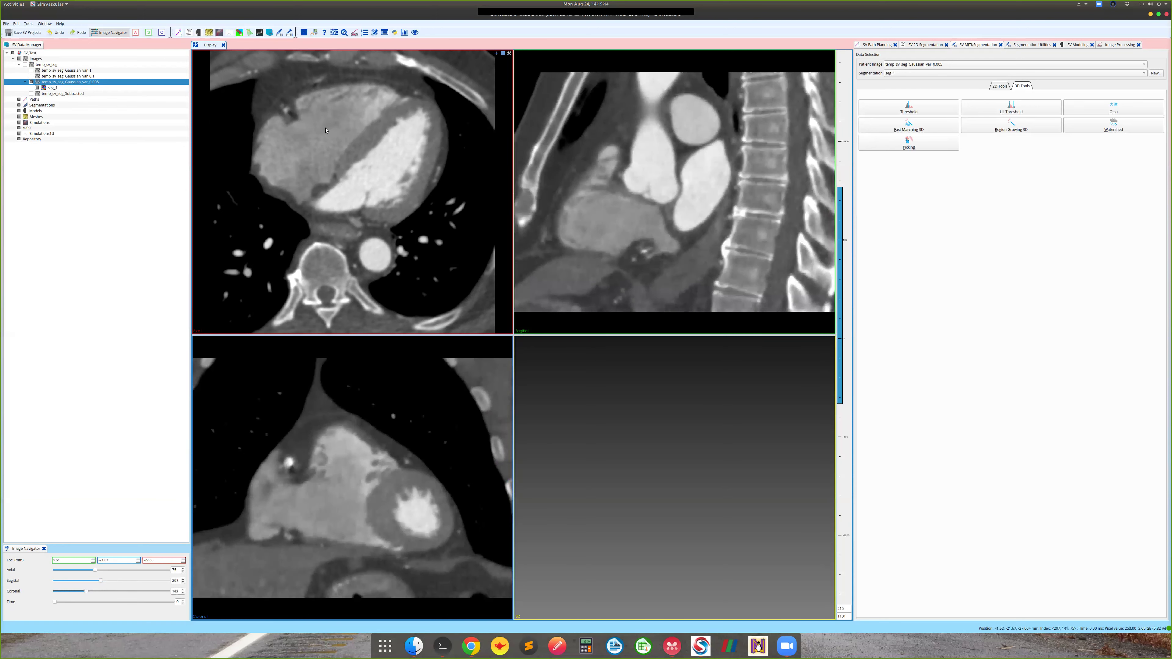
{"action": "left_click", "coordinate": [318, 131]}
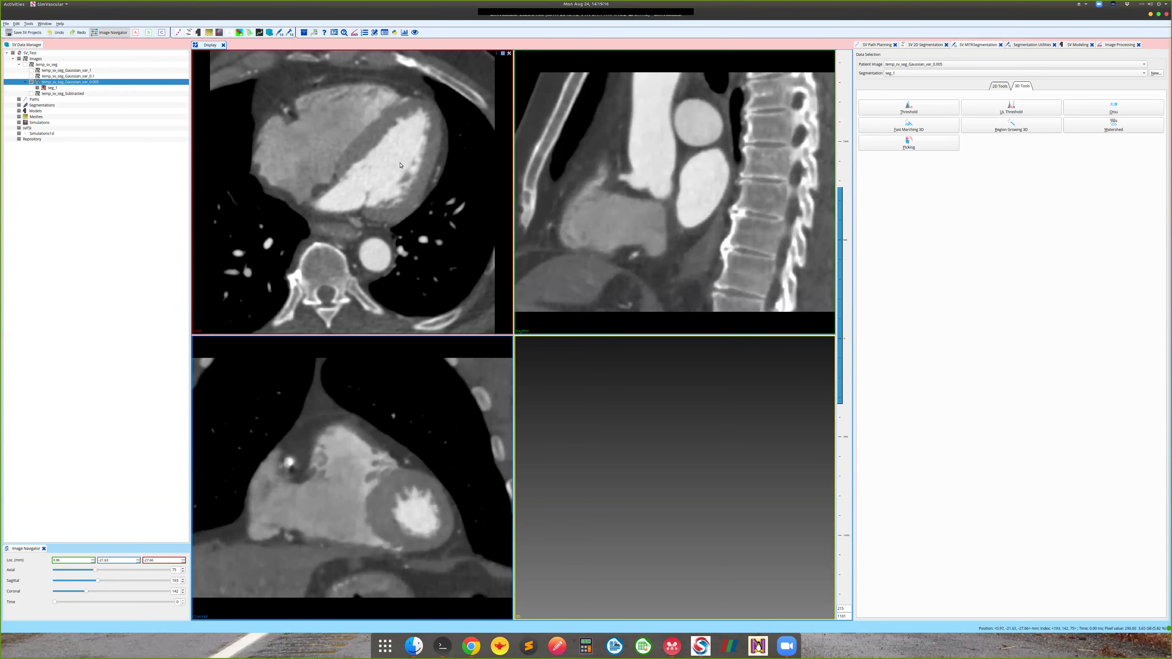
{"action": "left_click", "coordinate": [394, 162]}
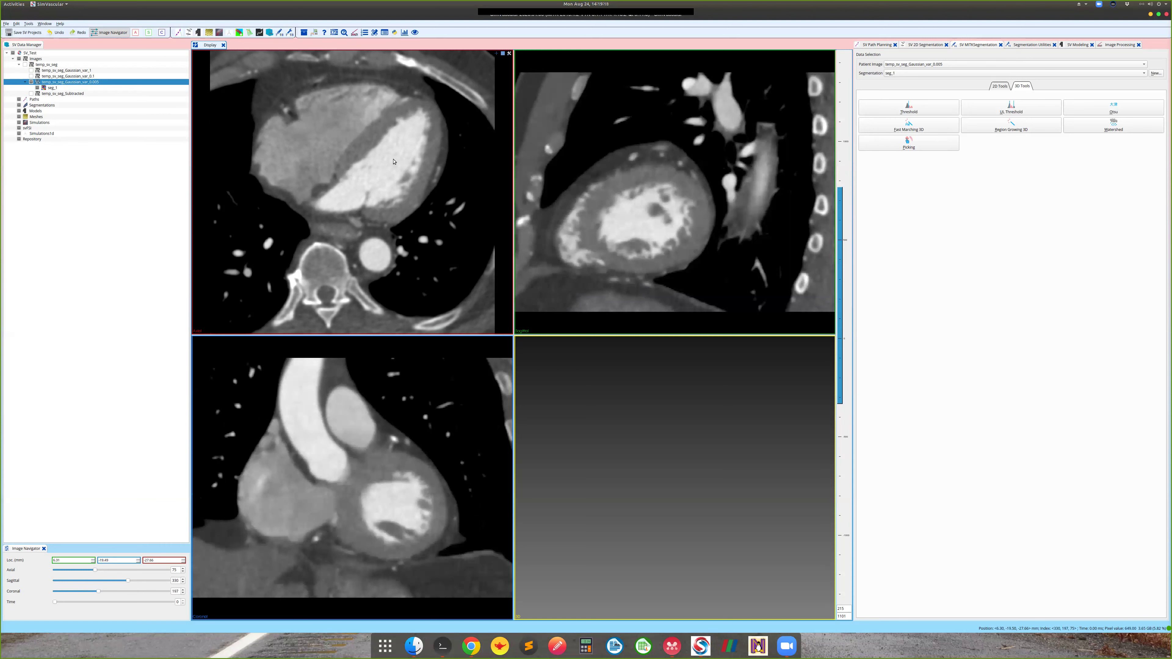
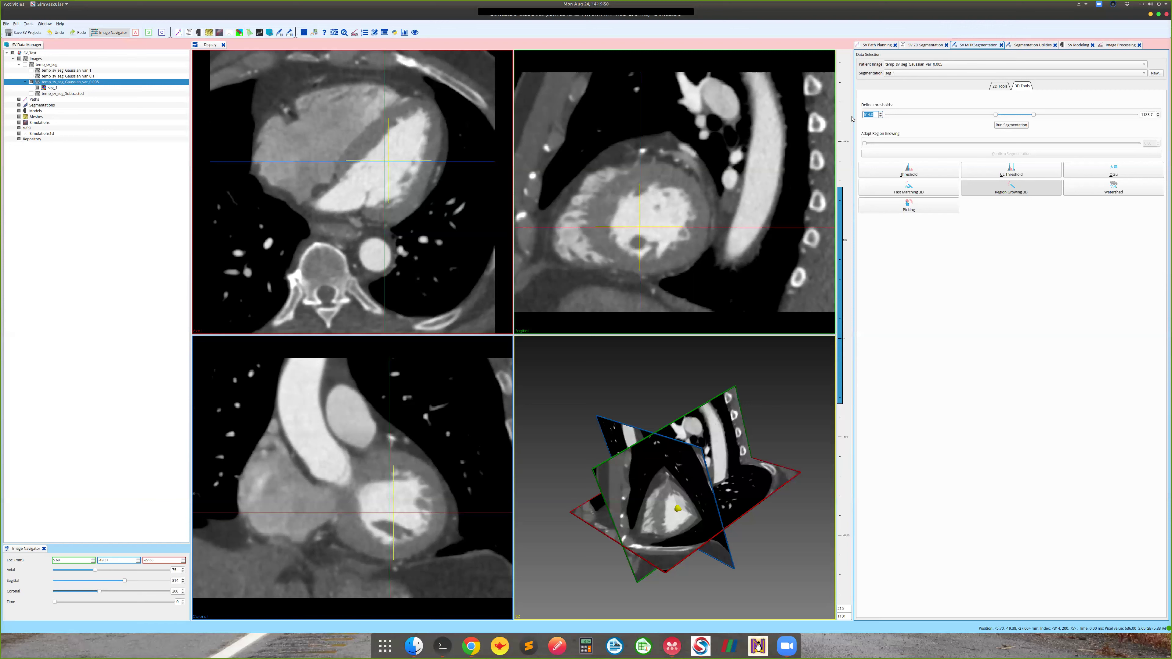
Set the Region Growing 3D lower threshold to 200, raise the upper threshold to its maximum and run the segmentation.
{"action": "type", "text": "200"}
{"action": "key", "text": "Return"}
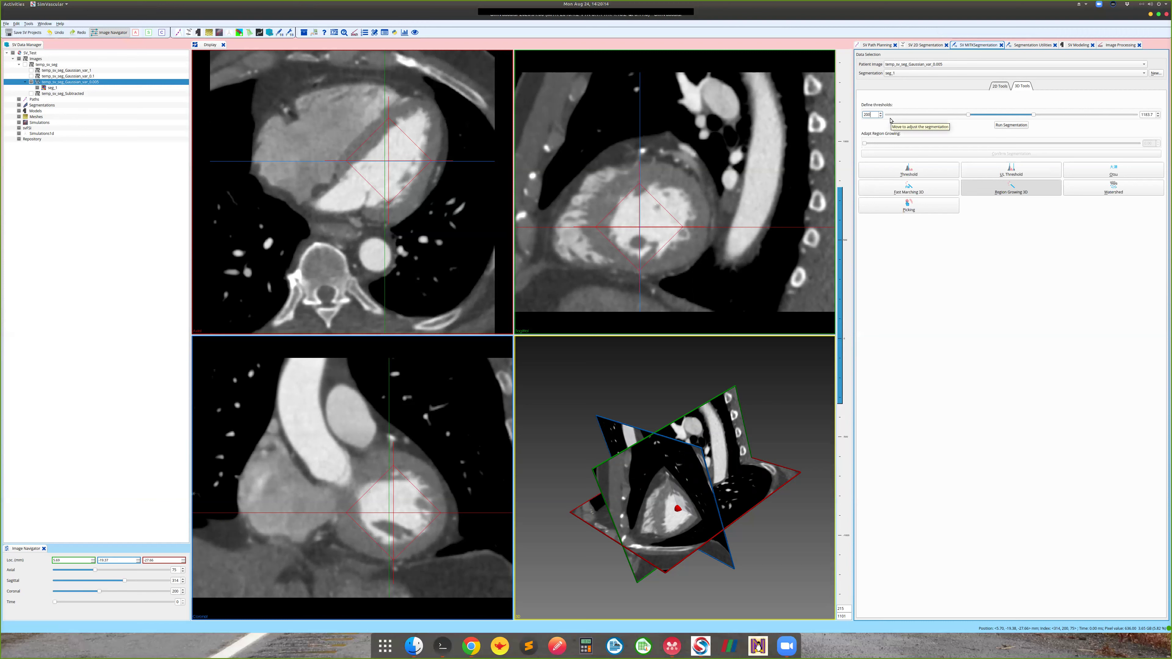
{"action": "left_click", "coordinate": [1034, 117]}
{"action": "left_click_drag", "start_coordinate": [1035, 117], "coordinate": [1142, 114]}
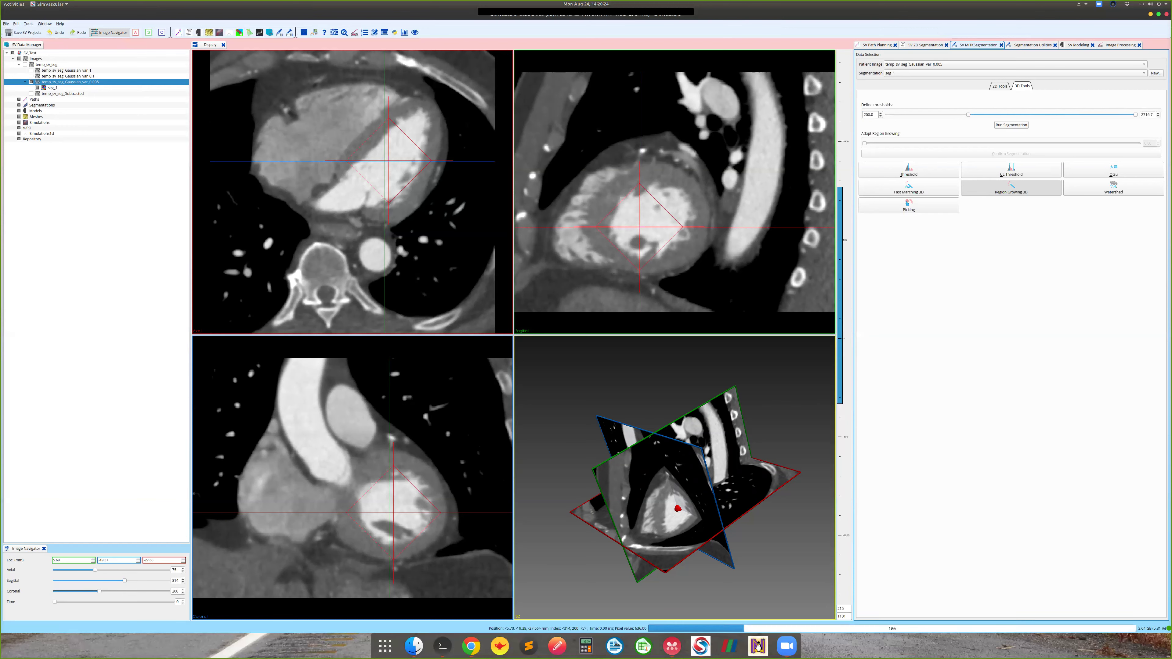
Inspect the region-growing preview in 3D and raise the Adapt Region Growing value to its maximum.
{"action": "left_click_drag", "start_coordinate": [708, 370], "coordinate": [628, 413]}
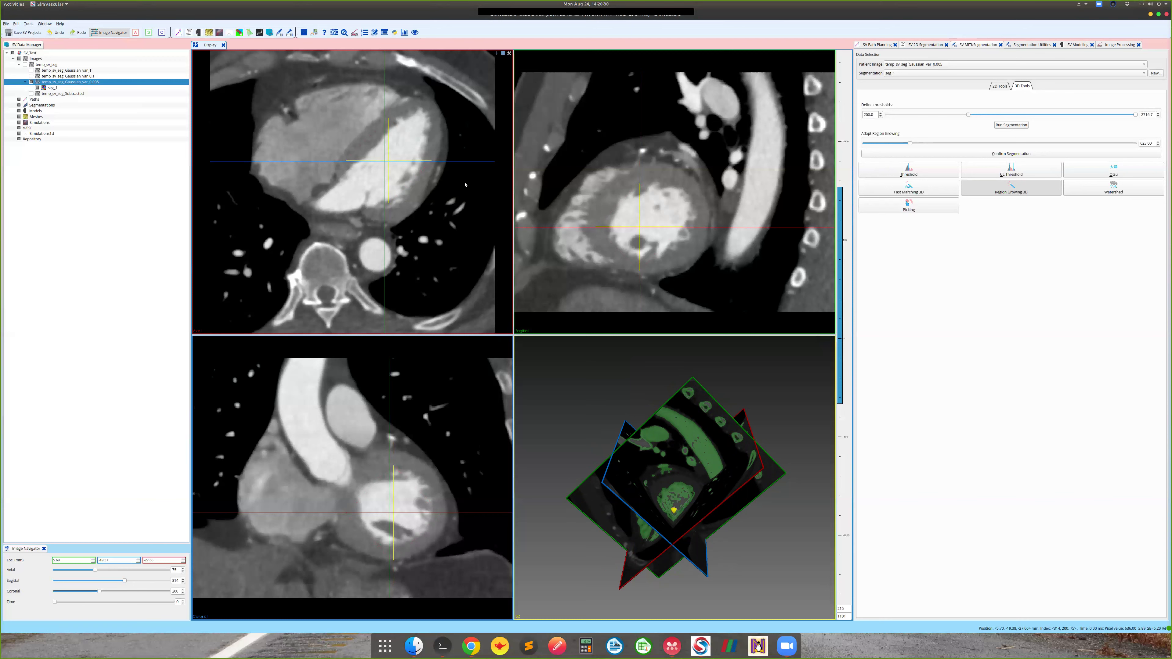
{"action": "left_click_drag", "start_coordinate": [685, 442], "coordinate": [639, 478]}
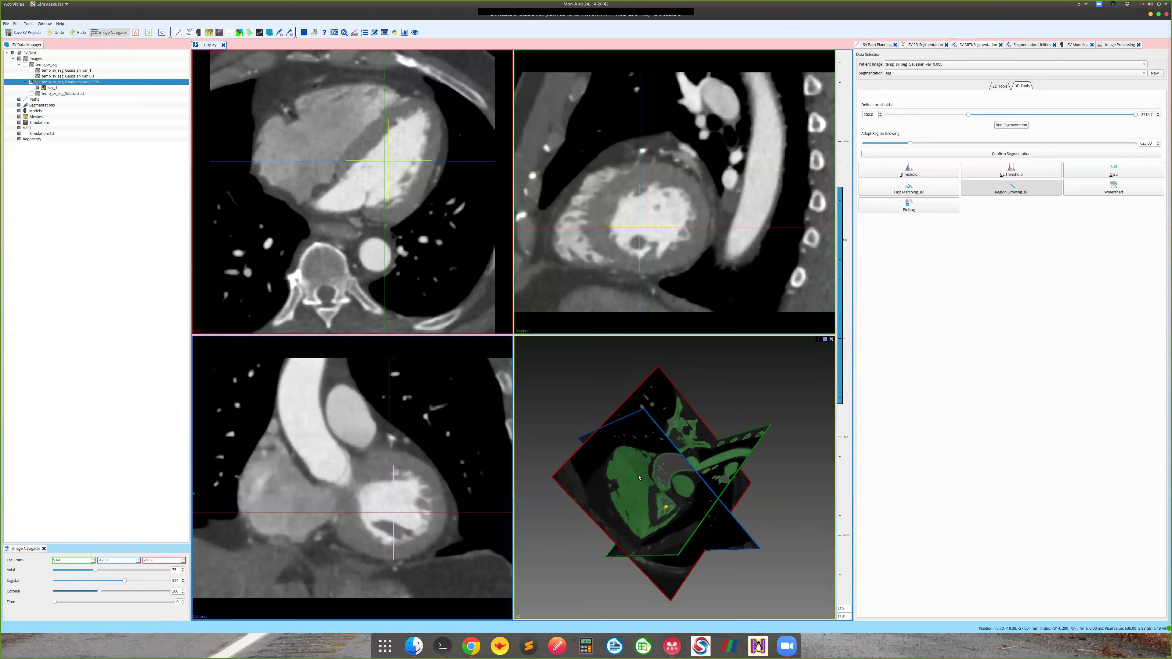
{"action": "left_click_drag", "start_coordinate": [736, 401], "coordinate": [653, 455]}
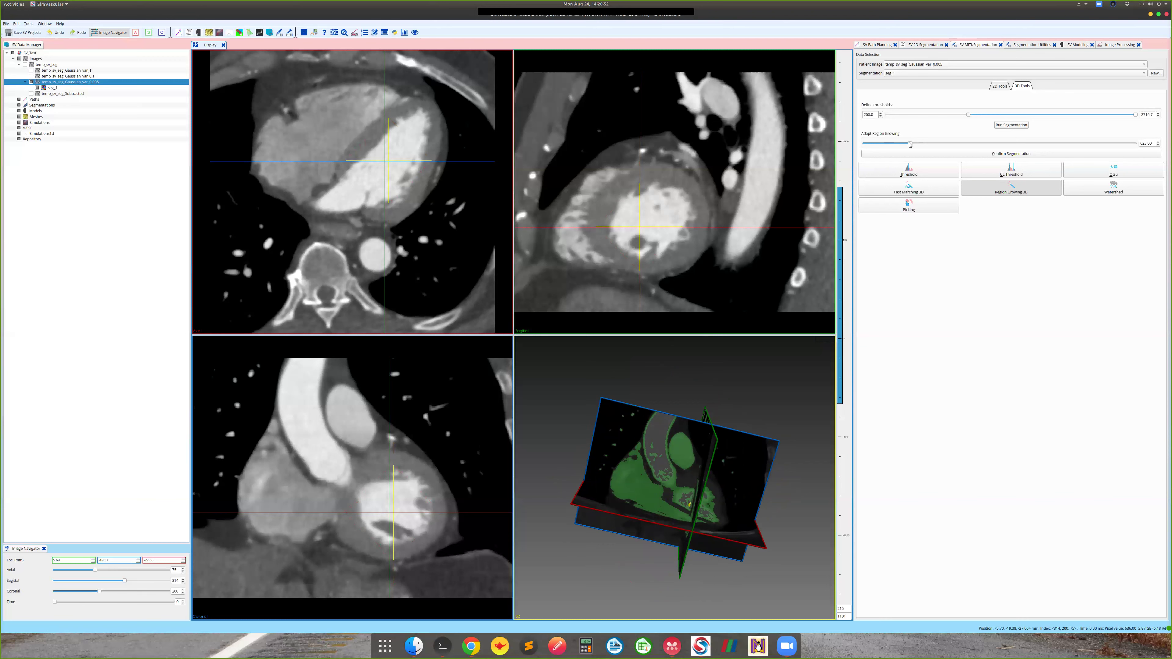
{"action": "left_click_drag", "start_coordinate": [910, 144], "coordinate": [1147, 153]}
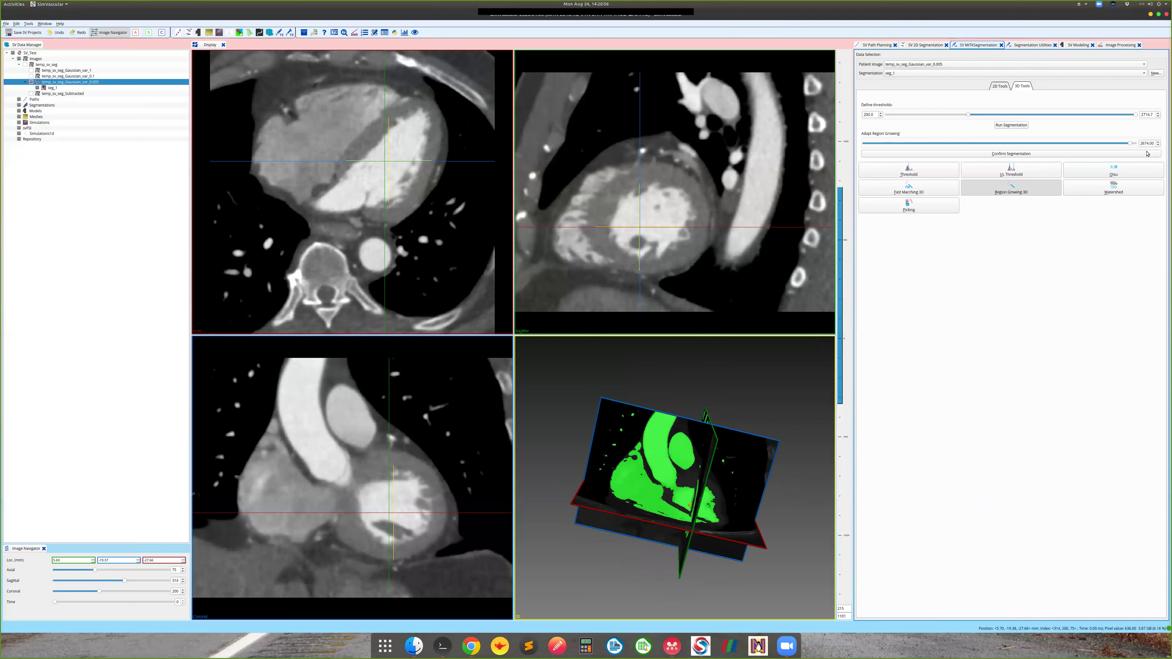
Check the adapted preview from several angles and confirm the segmentation, overwriting seg_1.
{"action": "left_click_drag", "start_coordinate": [646, 443], "coordinate": [711, 383]}
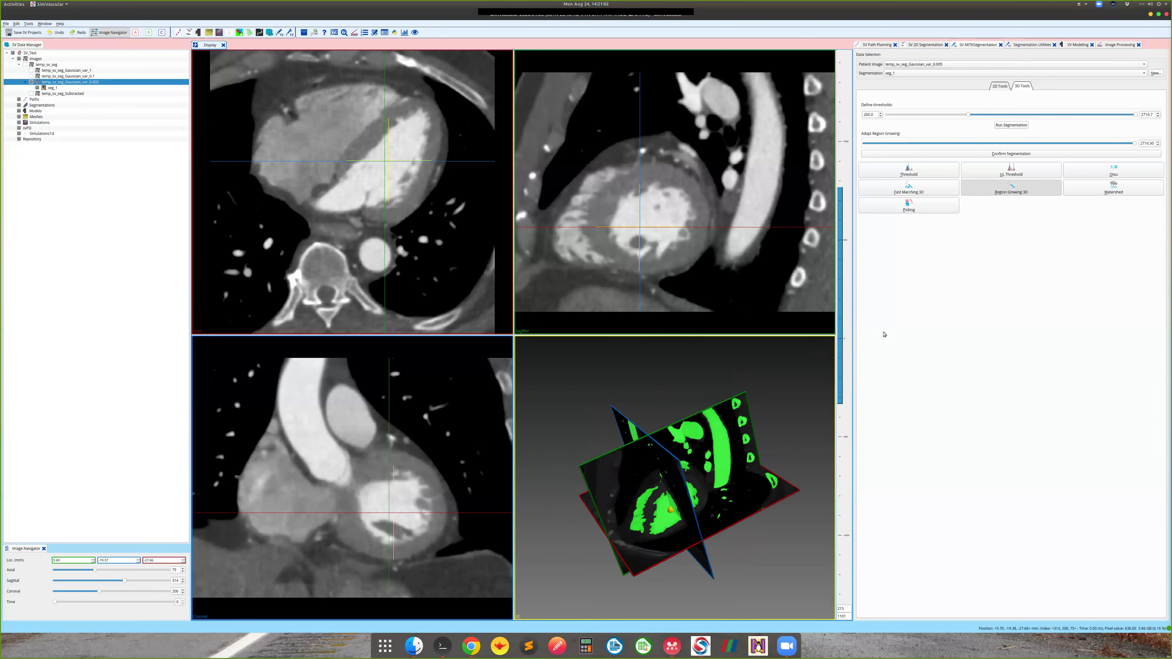
{"action": "left_click_drag", "start_coordinate": [785, 388], "coordinate": [731, 381]}
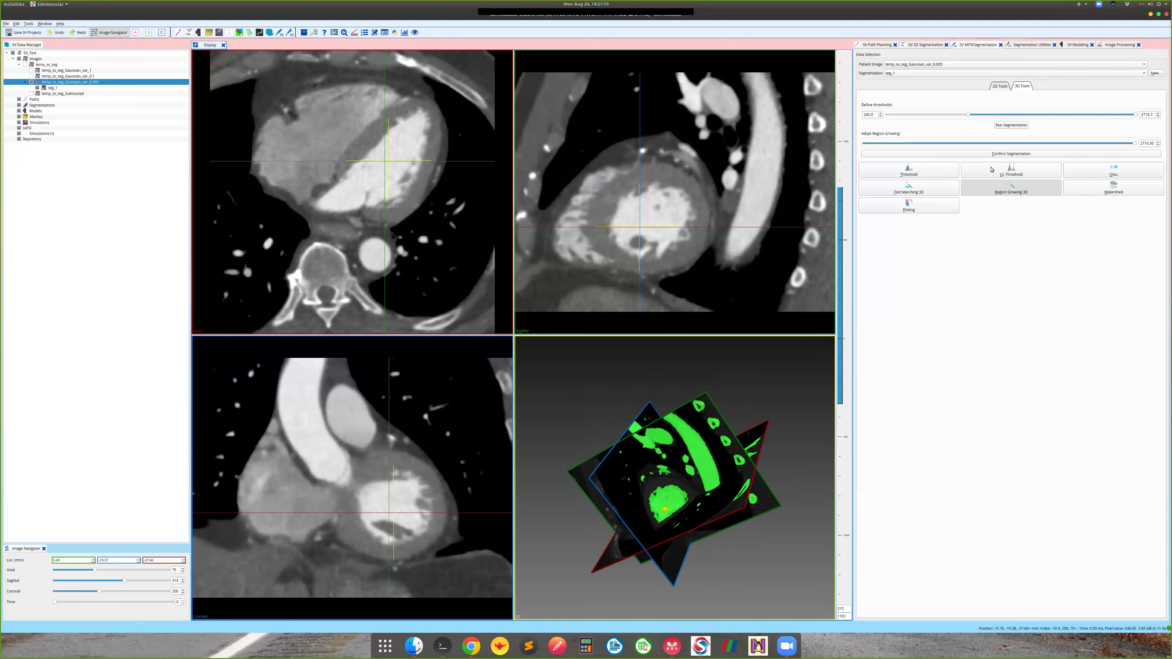
{"action": "left_click", "coordinate": [769, 261]}
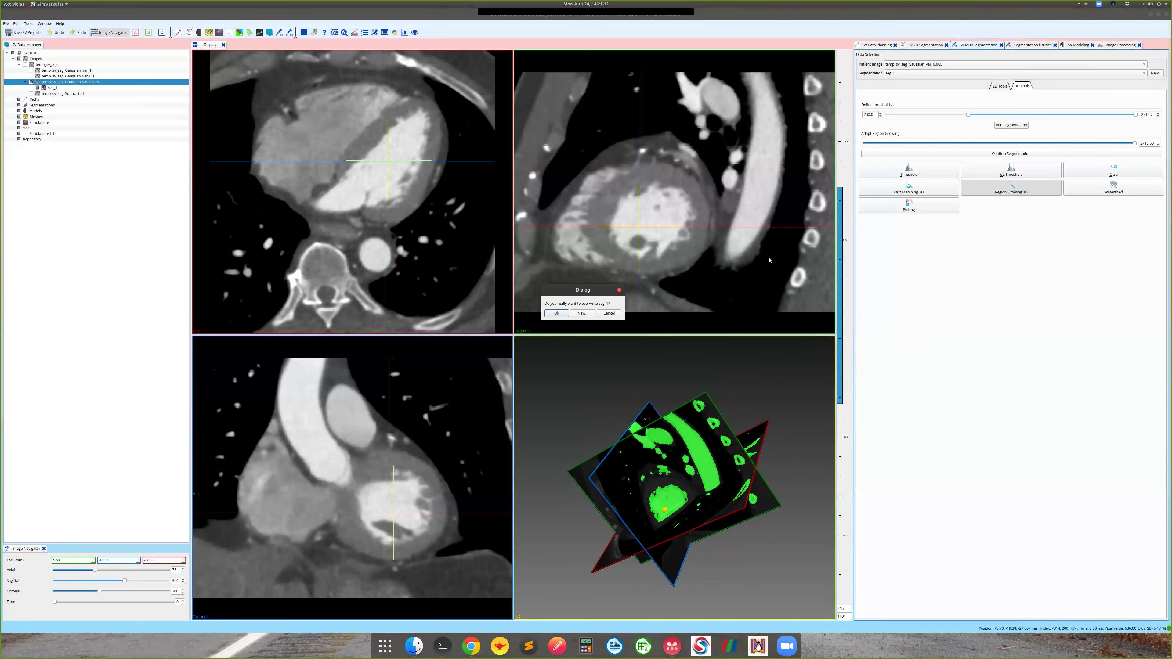
{"action": "left_click", "coordinate": [556, 314]}
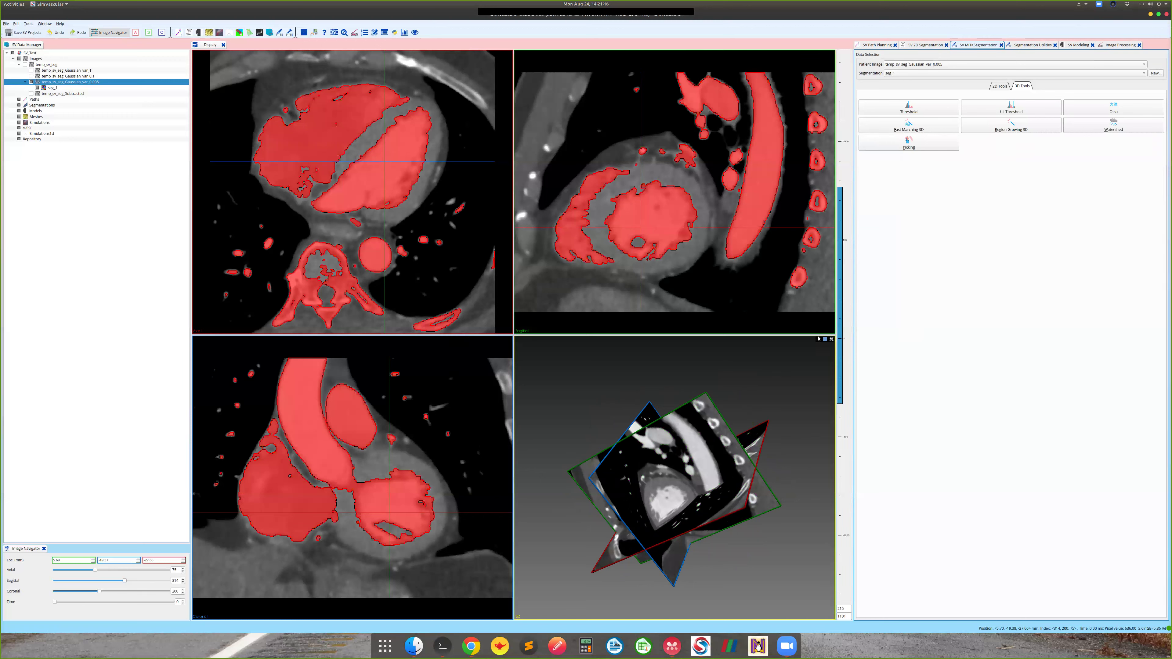
Hide the crosshair and image planes in the 3D view and globally reinitialize the SV_Test display.
{"action": "left_click", "coordinate": [819, 339]}
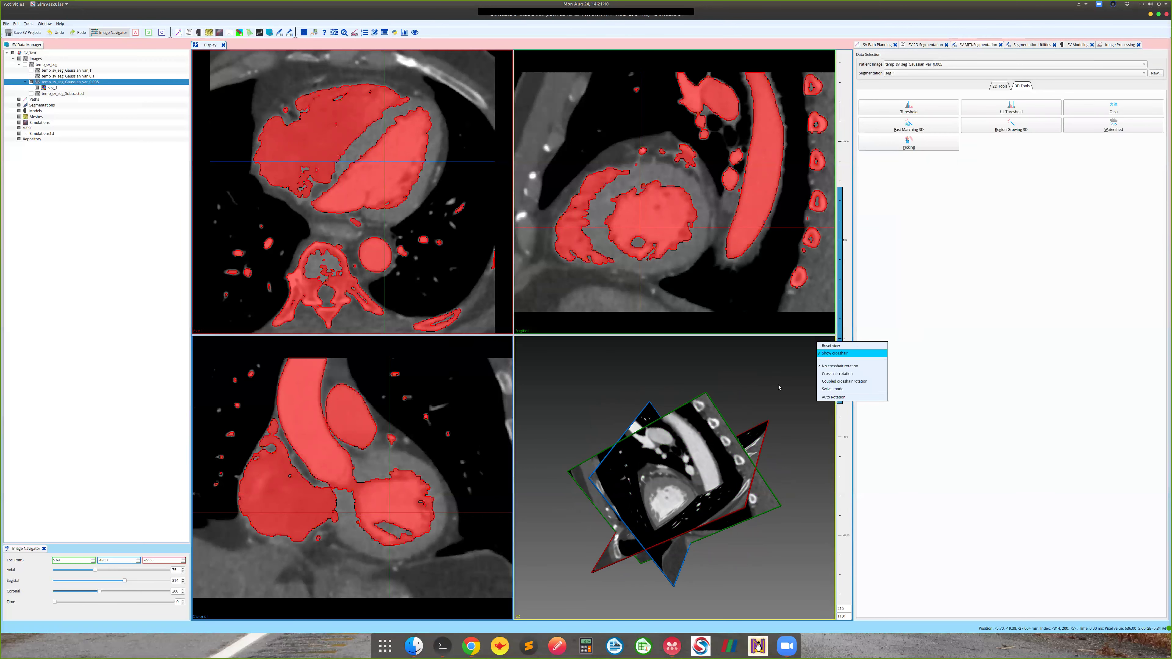
{"action": "left_click", "coordinate": [837, 365]}
{"action": "left_click", "coordinate": [50, 87]}
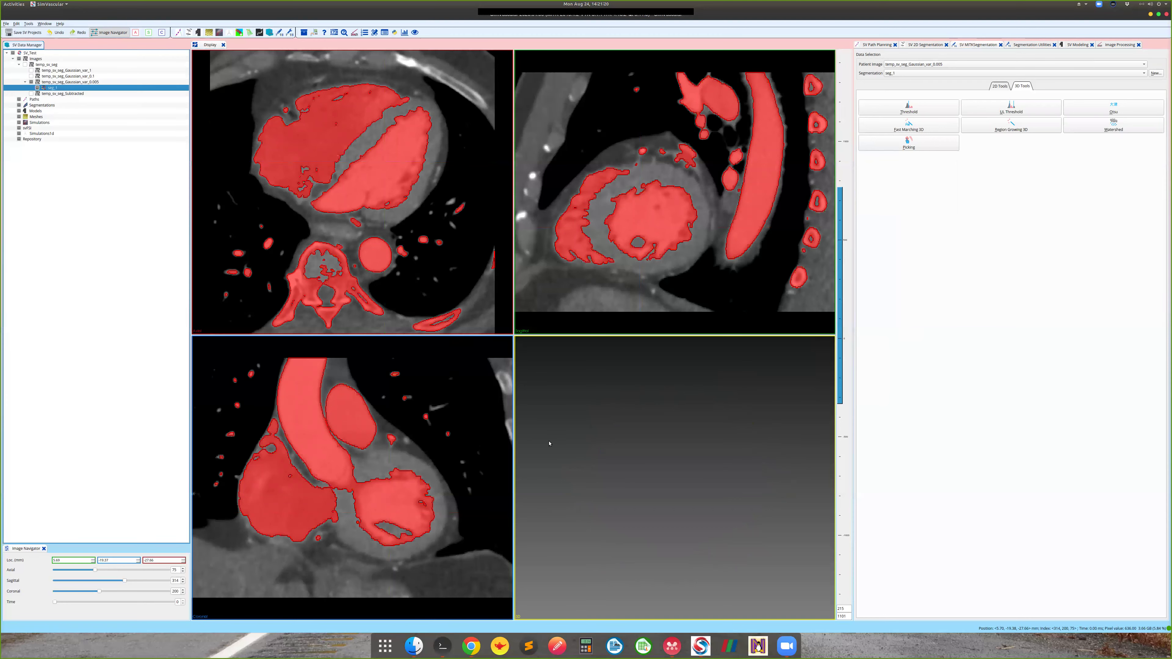
{"action": "right_click", "coordinate": [36, 53]}
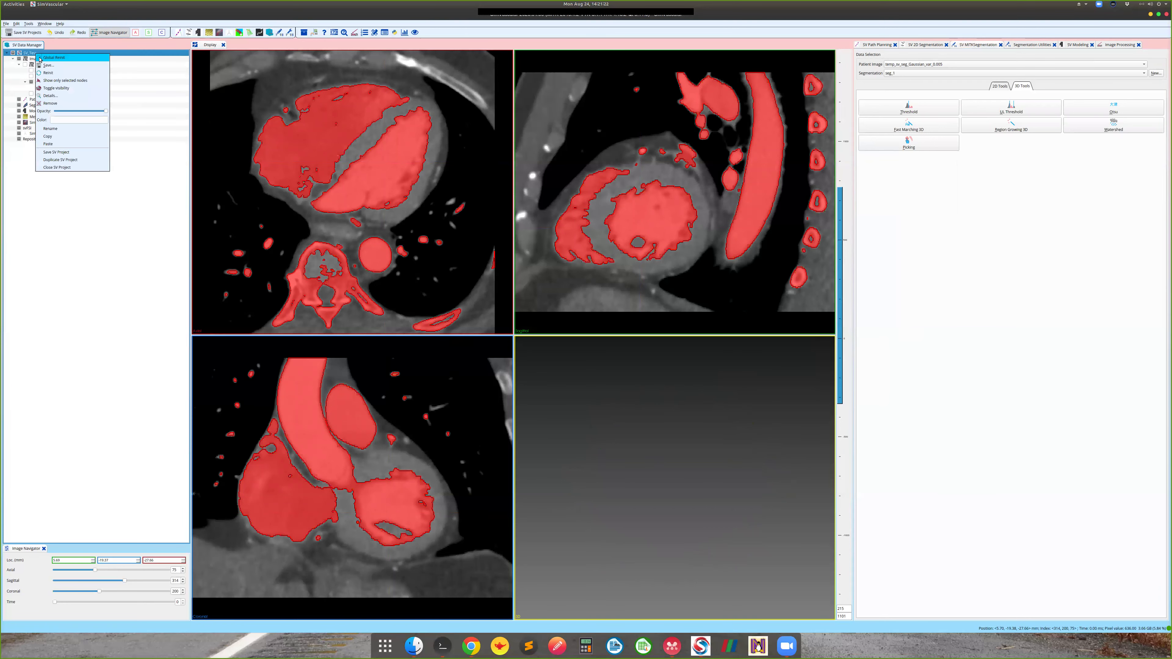
{"action": "left_click", "coordinate": [40, 58]}
Examine the seg_1 mask on axial slices through the heart.
{"action": "scroll", "coordinate": [322, 209], "scroll_direction": "down", "scroll_amount": 4}
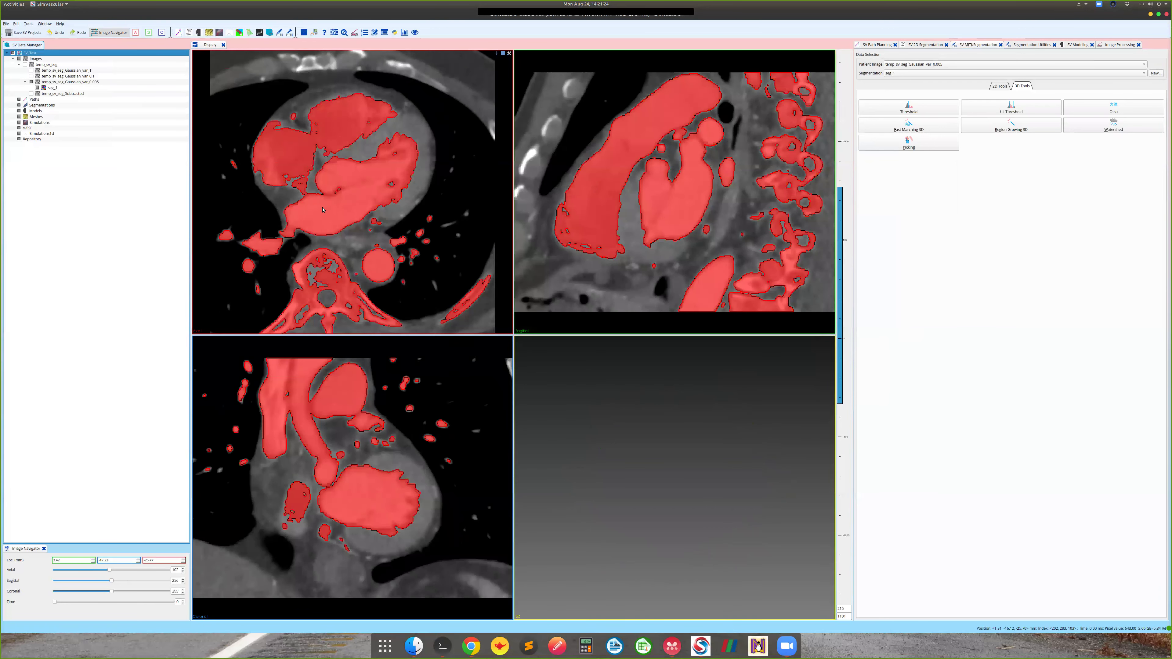
{"action": "scroll", "coordinate": [323, 210], "scroll_direction": "down", "scroll_amount": 4}
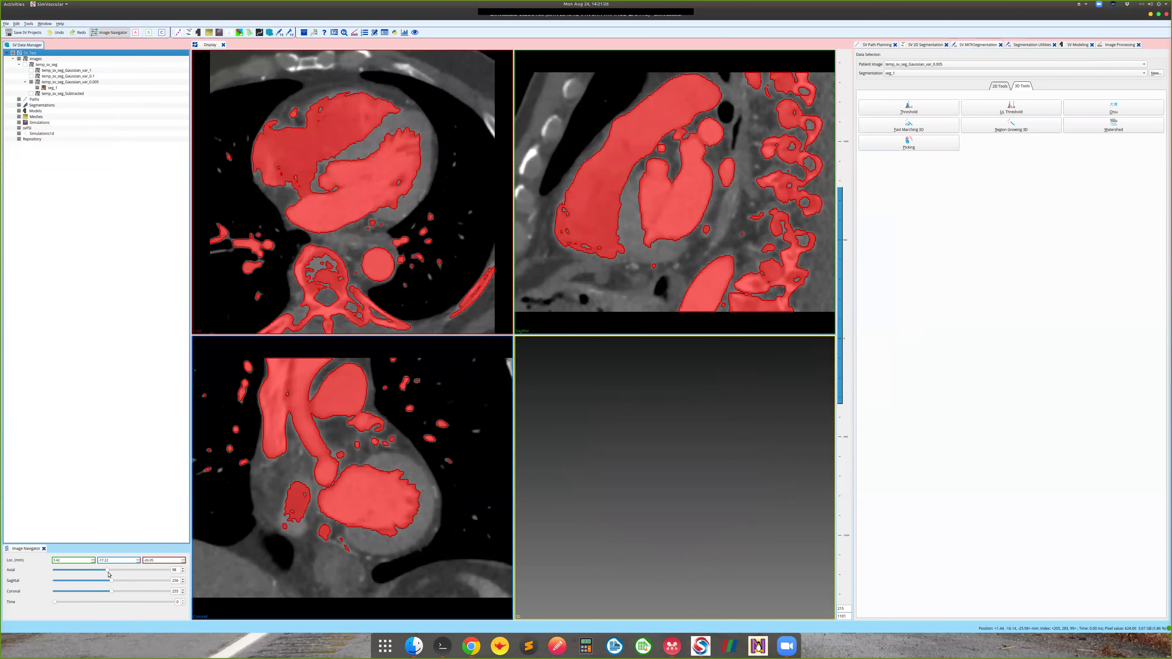
{"action": "mouse_move", "coordinate": [107, 571]}
{"action": "left_mouse_down"}
{"action": "mouse_move", "coordinate": [144, 571]}
{"action": "mouse_move", "coordinate": [80, 570]}
{"action": "mouse_move", "coordinate": [111, 571]}
{"action": "mouse_move", "coordinate": [99, 571]}
{"action": "left_mouse_up"}
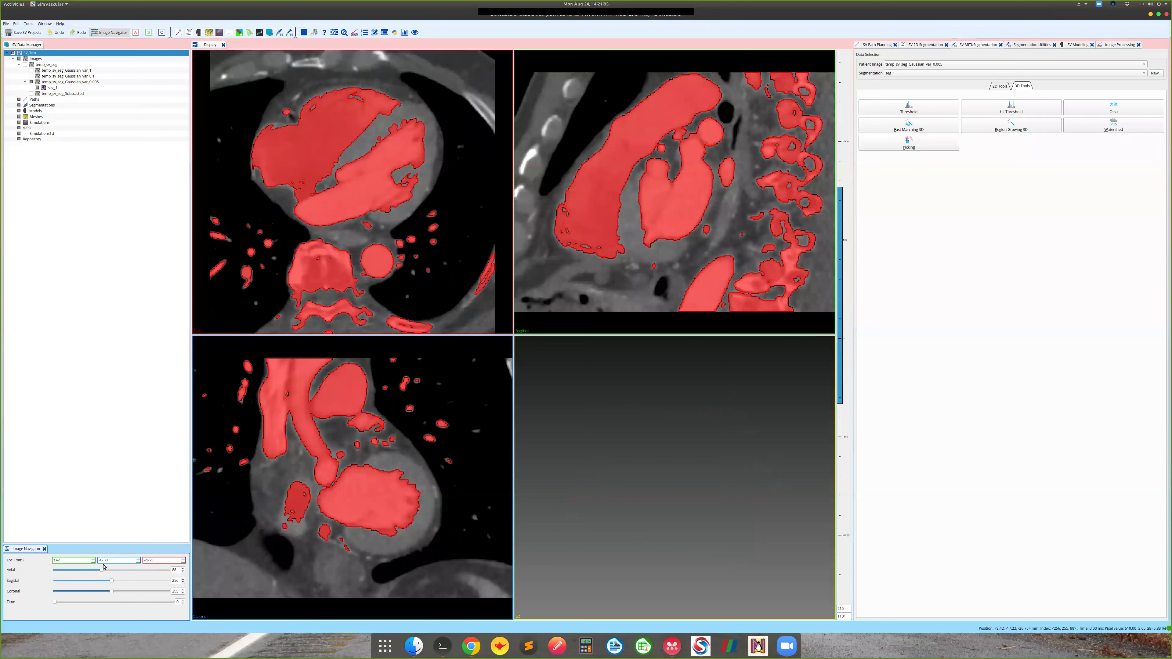
Create a polygon model from seg_1 as a 3D segmentation named seg_1_ply and select it under Segmentations.
{"action": "left_click", "coordinate": [48, 88]}
{"action": "right_click", "coordinate": [54, 87]}
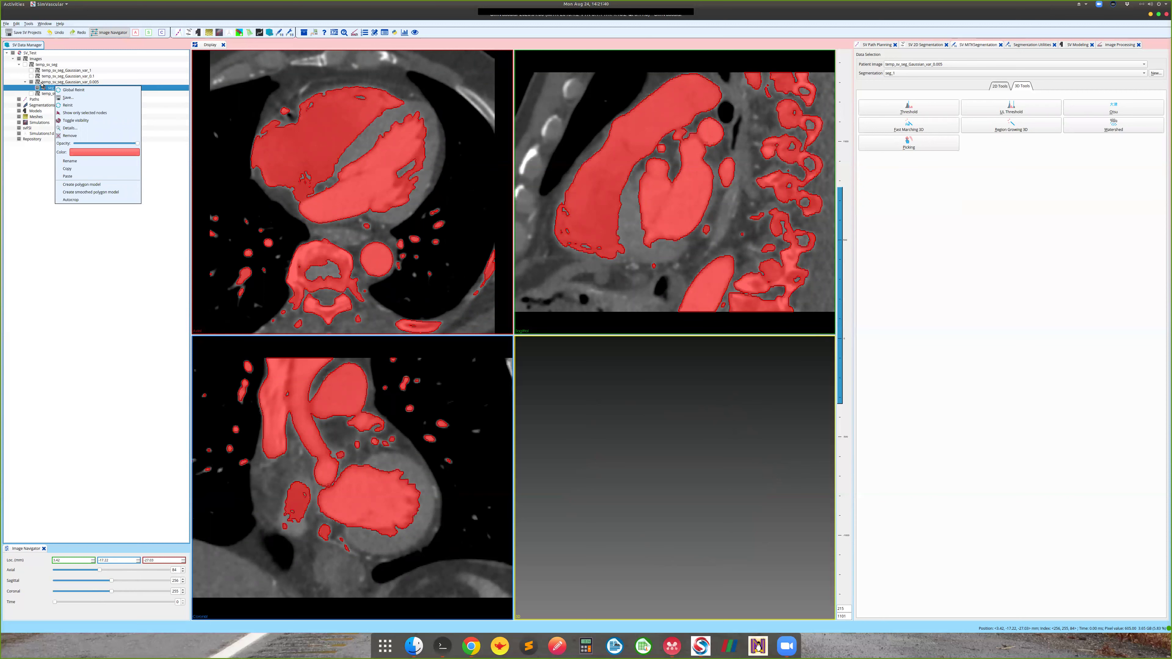
{"action": "left_click", "coordinate": [52, 89]}
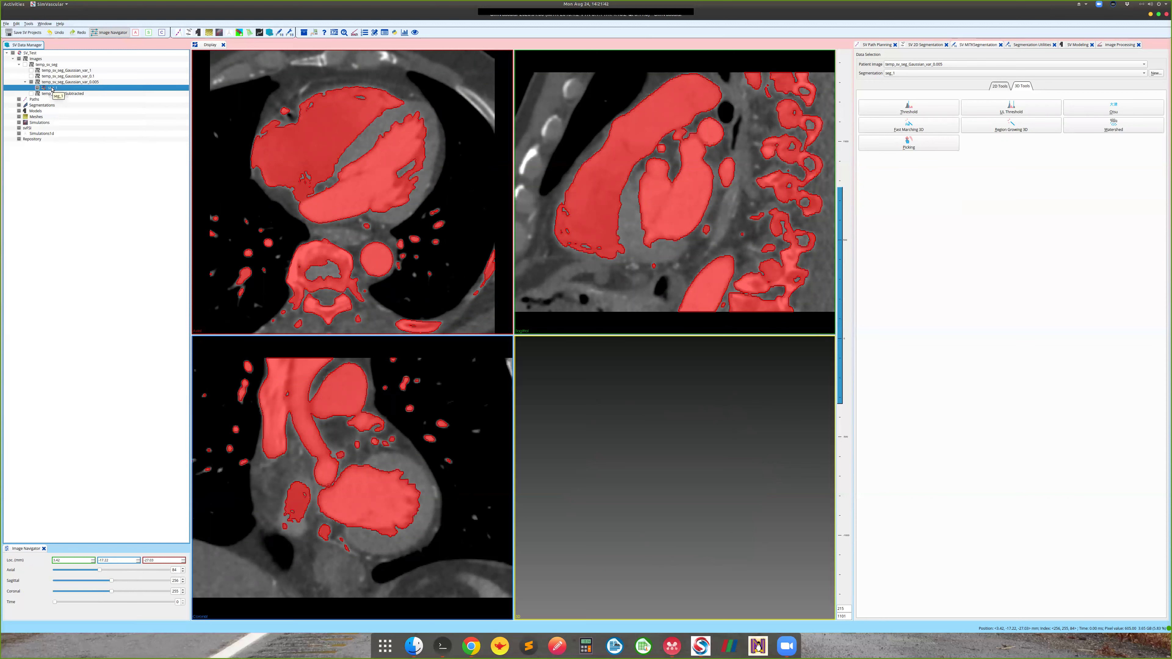
{"action": "left_click", "coordinate": [50, 83]}
{"action": "left_click", "coordinate": [48, 89]}
{"action": "right_click", "coordinate": [49, 88]}
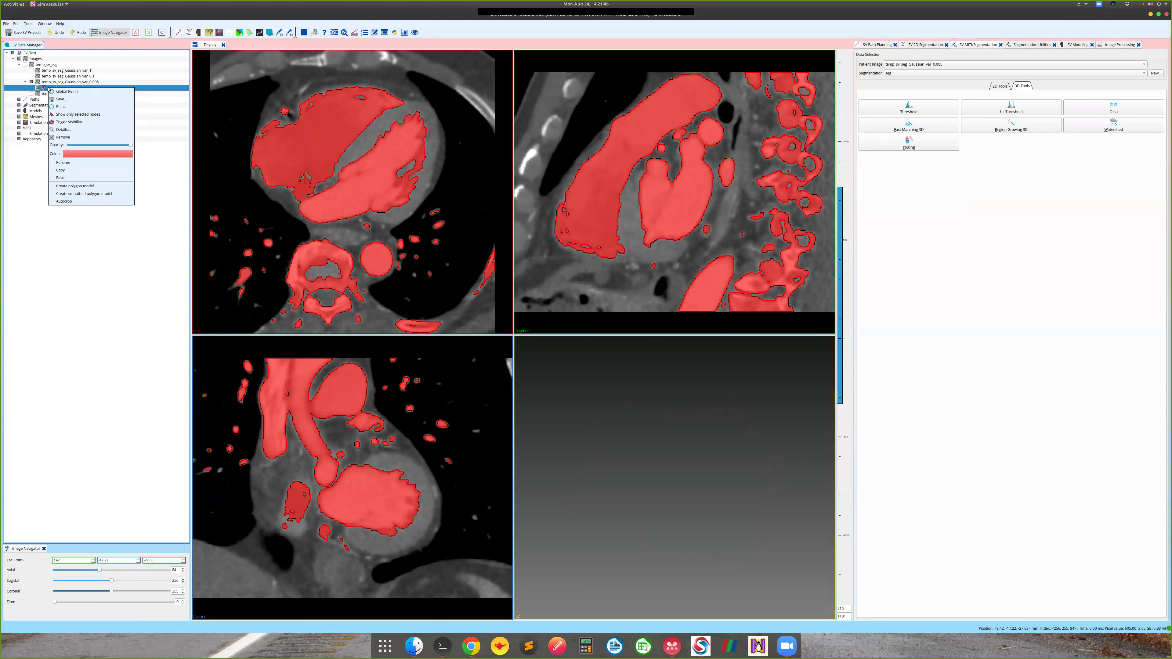
{"action": "left_click", "coordinate": [72, 186]}
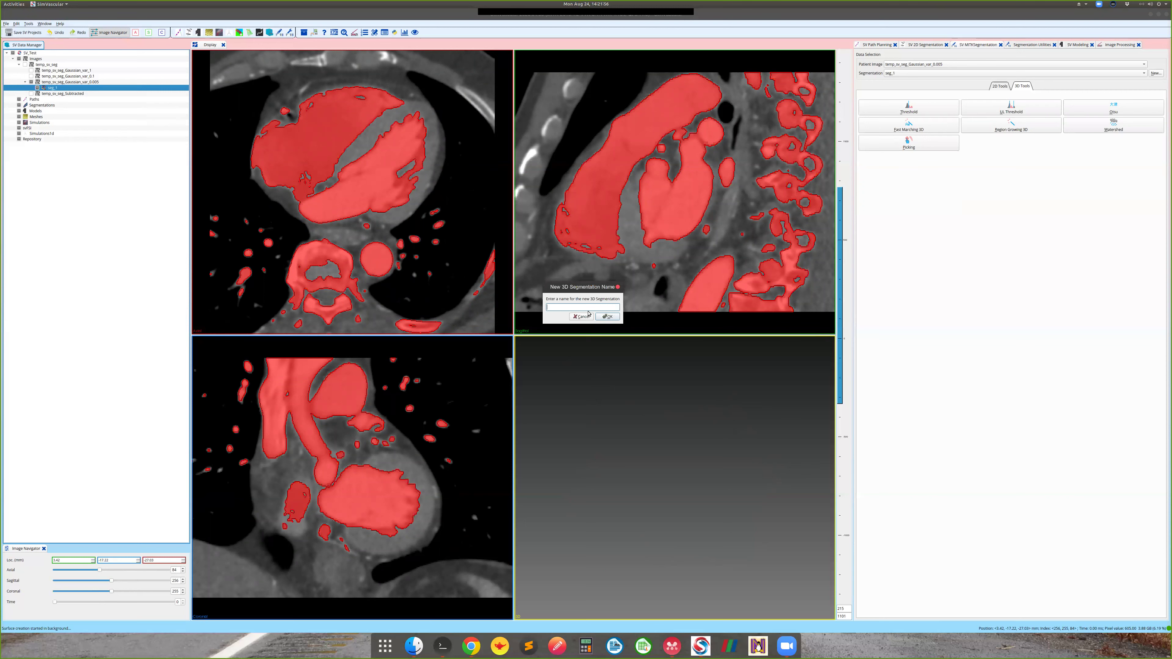
{"action": "type", "text": "eg_1_ply"}
{"action": "left_click", "coordinate": [607, 316]}
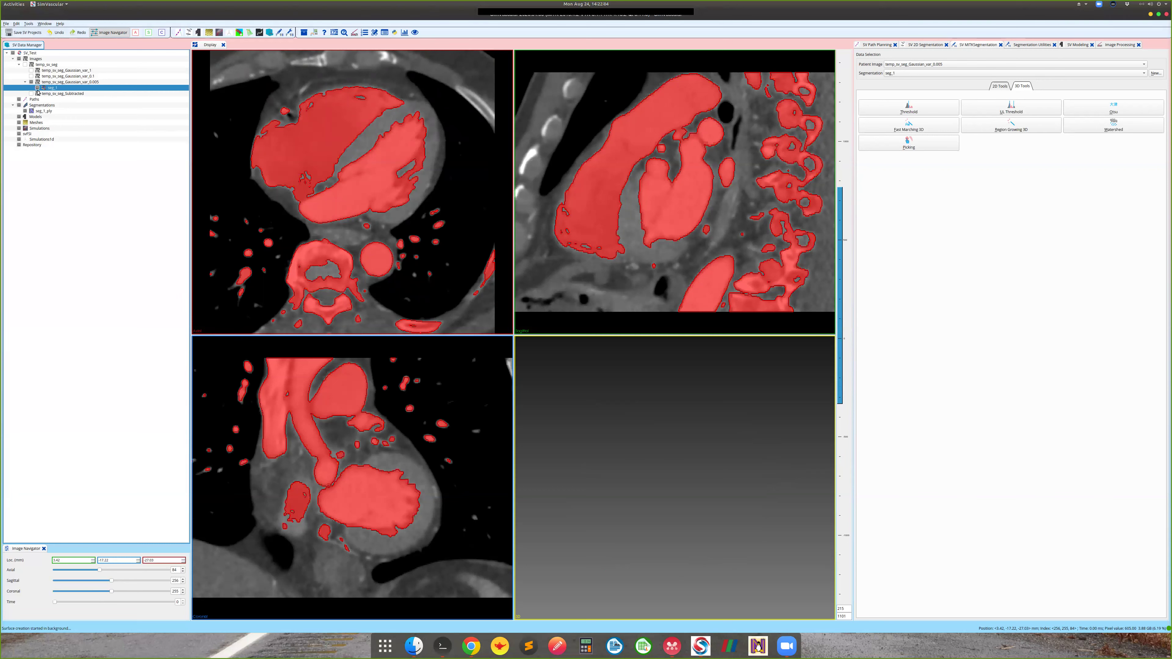
{"action": "left_click", "coordinate": [44, 111]}
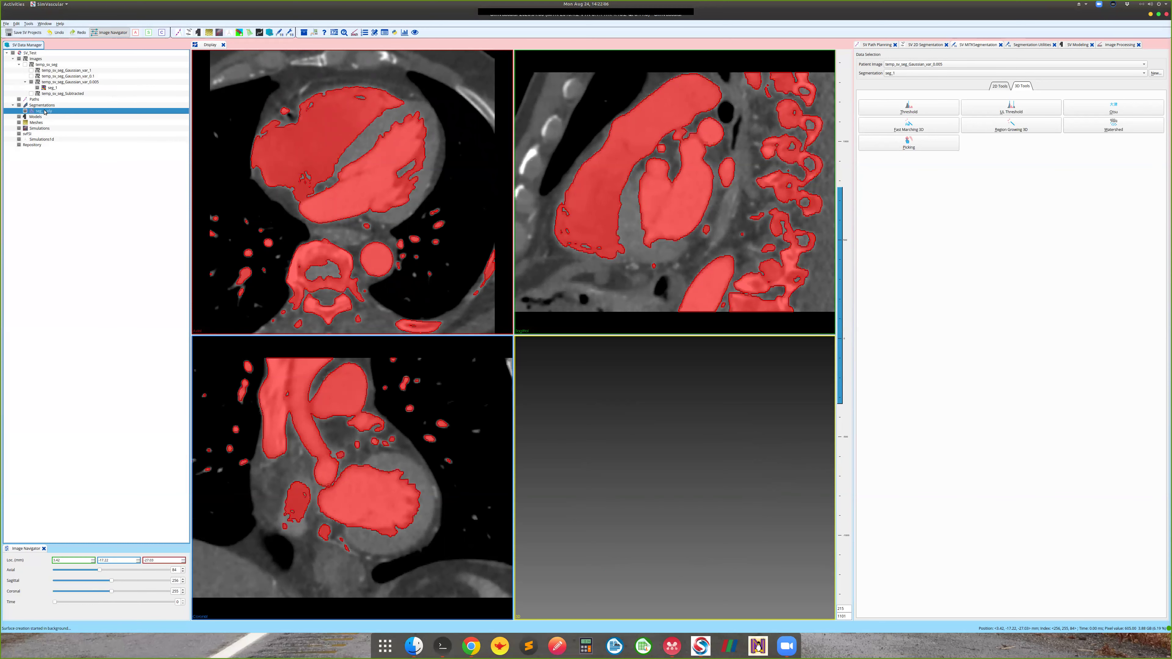
Globally reinitialize the SV_Test display so the seg_1_ply surface is framed in the 3D view.
{"action": "right_click", "coordinate": [30, 54]}
{"action": "left_click", "coordinate": [55, 115]}
{"action": "left_click_drag", "start_coordinate": [685, 429], "coordinate": [750, 379]}
{"action": "left_click_drag", "start_coordinate": [706, 344], "coordinate": [242, 186]}
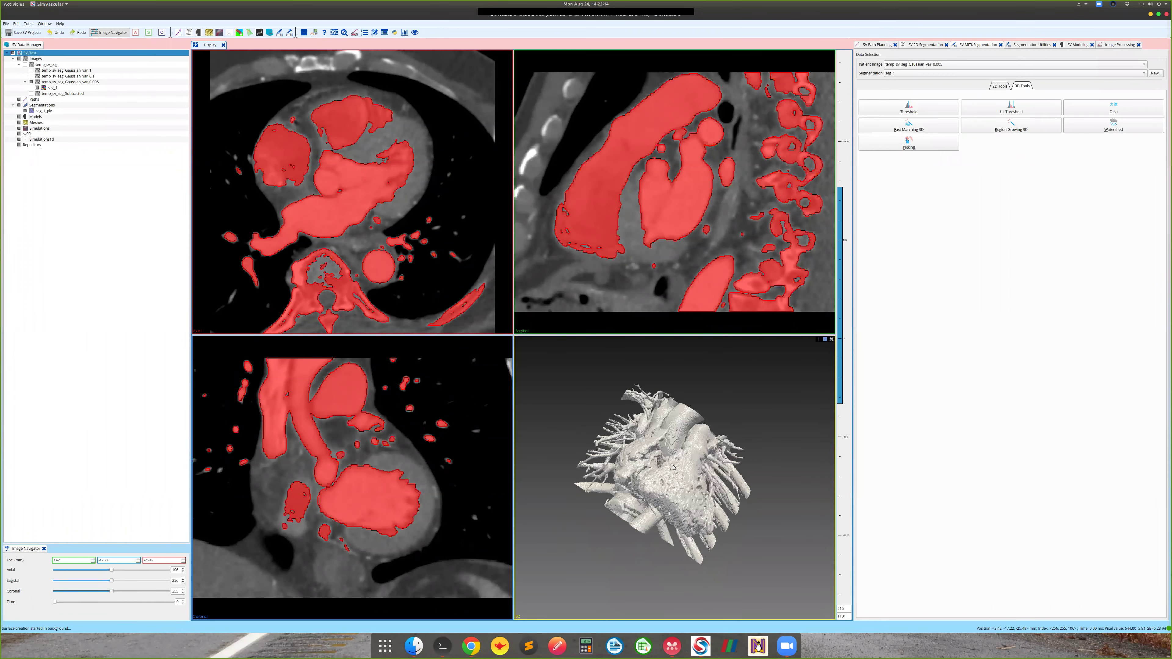
{"action": "right_click", "coordinate": [34, 53]}
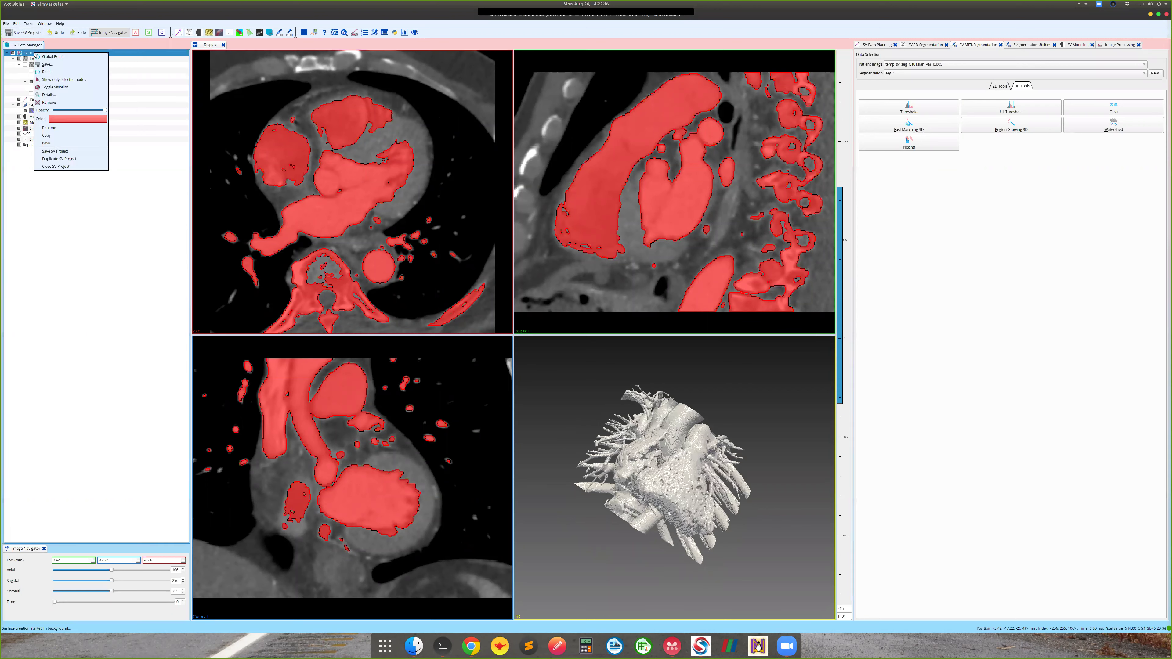
{"action": "left_click", "coordinate": [46, 57]}
Examine the seg_1_ply surface model in the 3D view from several angles and up close.
{"action": "left_click_drag", "start_coordinate": [622, 427], "coordinate": [725, 365]}
{"action": "left_click_drag", "start_coordinate": [697, 439], "coordinate": [675, 468]}
{"action": "left_click_drag", "start_coordinate": [596, 499], "coordinate": [663, 443]}
{"action": "scroll", "coordinate": [739, 487], "scroll_direction": "up", "scroll_amount": 5}
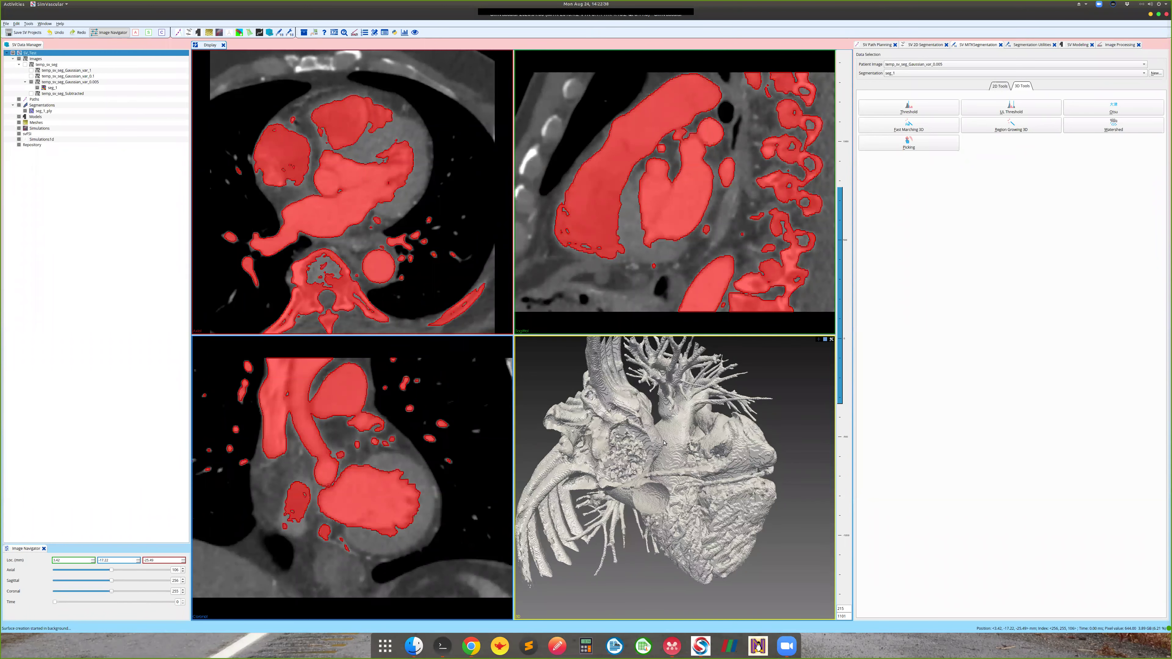
{"action": "left_click_drag", "start_coordinate": [630, 441], "coordinate": [618, 446]}
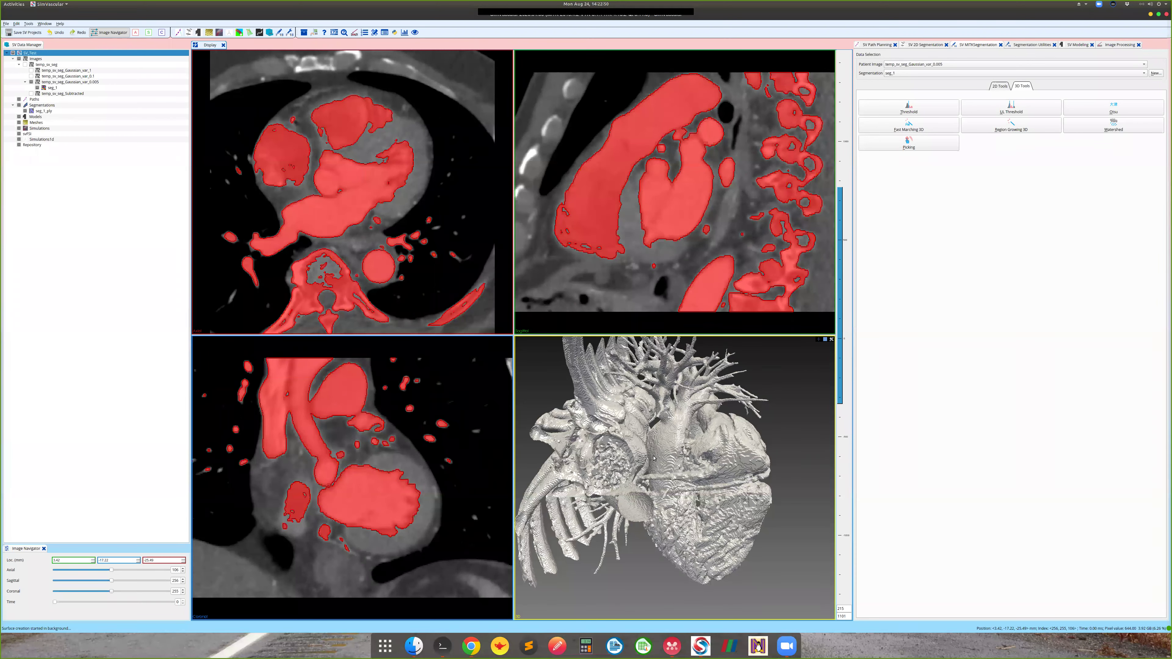
{"action": "left_click_drag", "start_coordinate": [639, 488], "coordinate": [635, 483]}
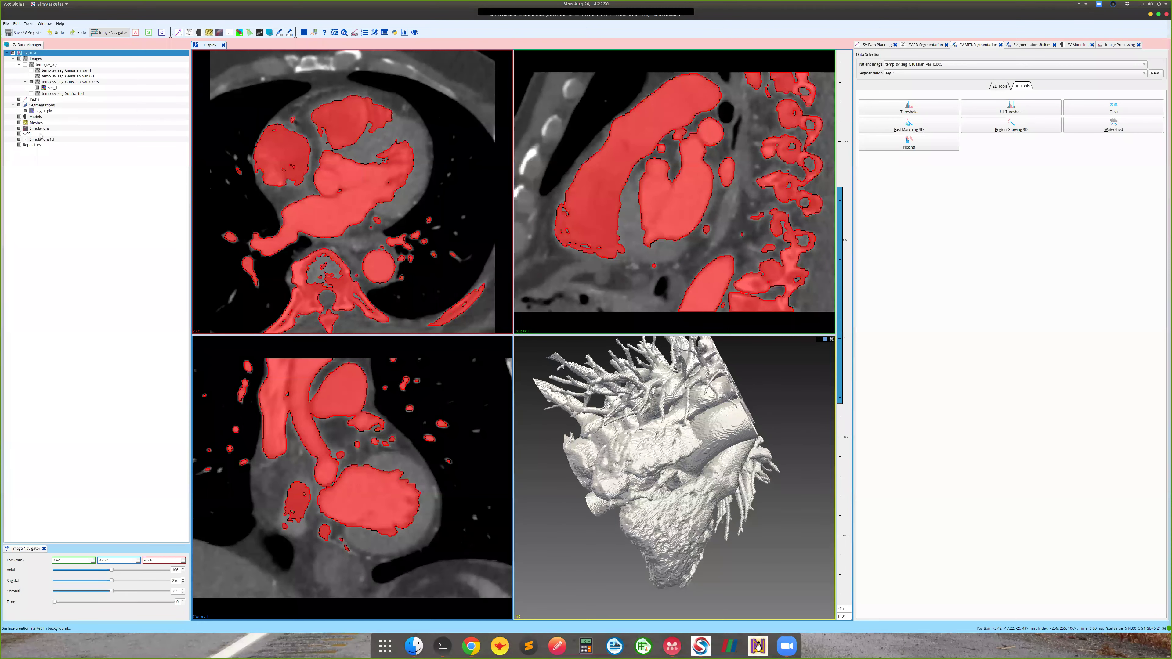
{"action": "right_click", "coordinate": [54, 87]}
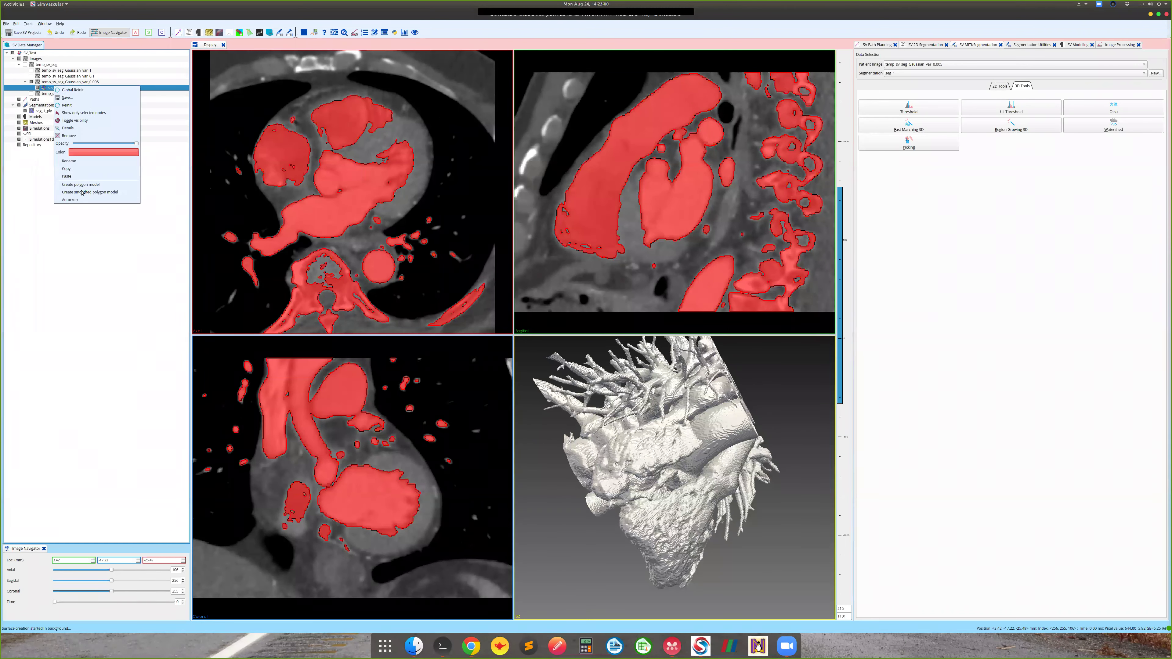
{"action": "key", "text": "Escape"}
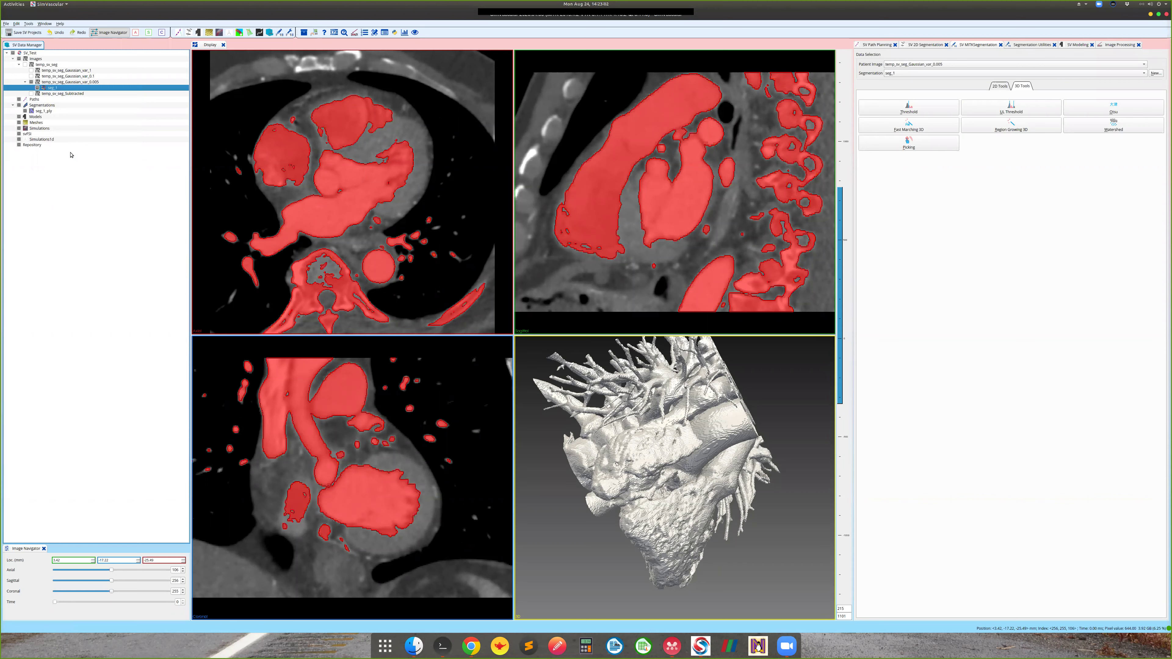
{"action": "right_click", "coordinate": [48, 110]}
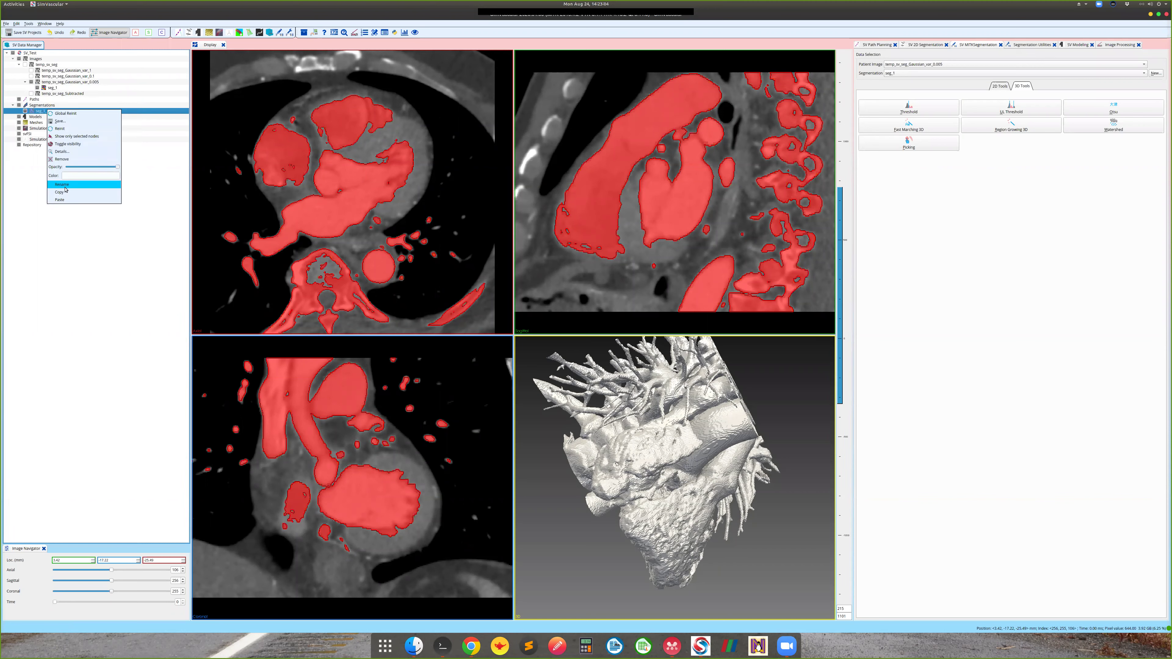
{"action": "left_click", "coordinate": [119, 308]}
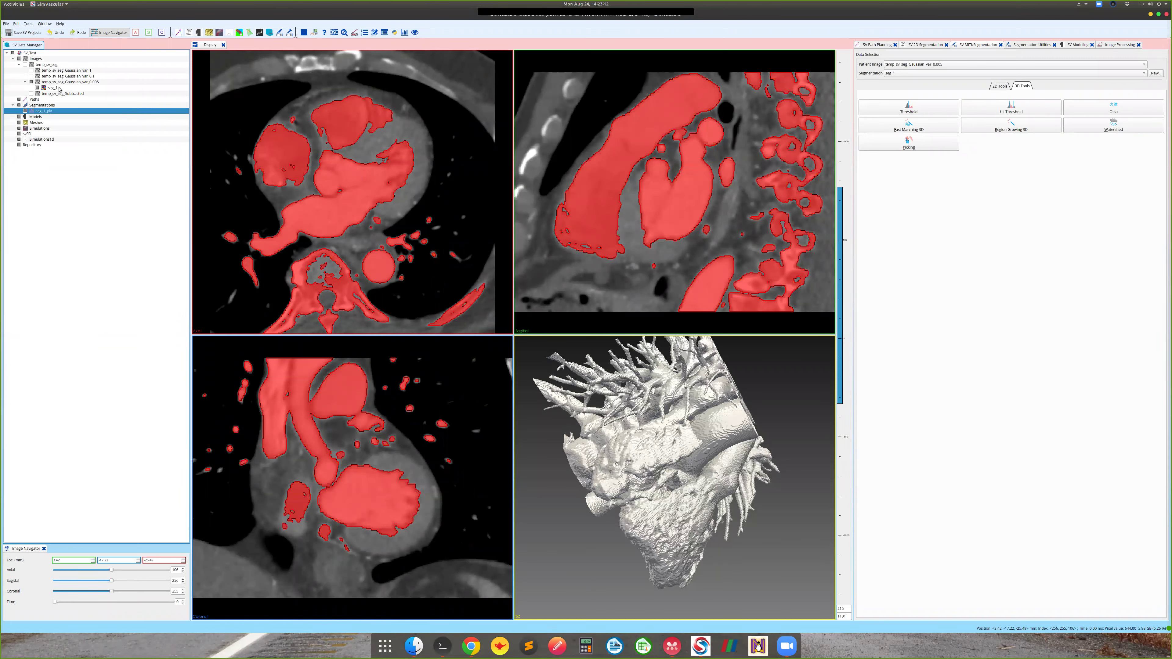
{"action": "left_click", "coordinate": [609, 429]}
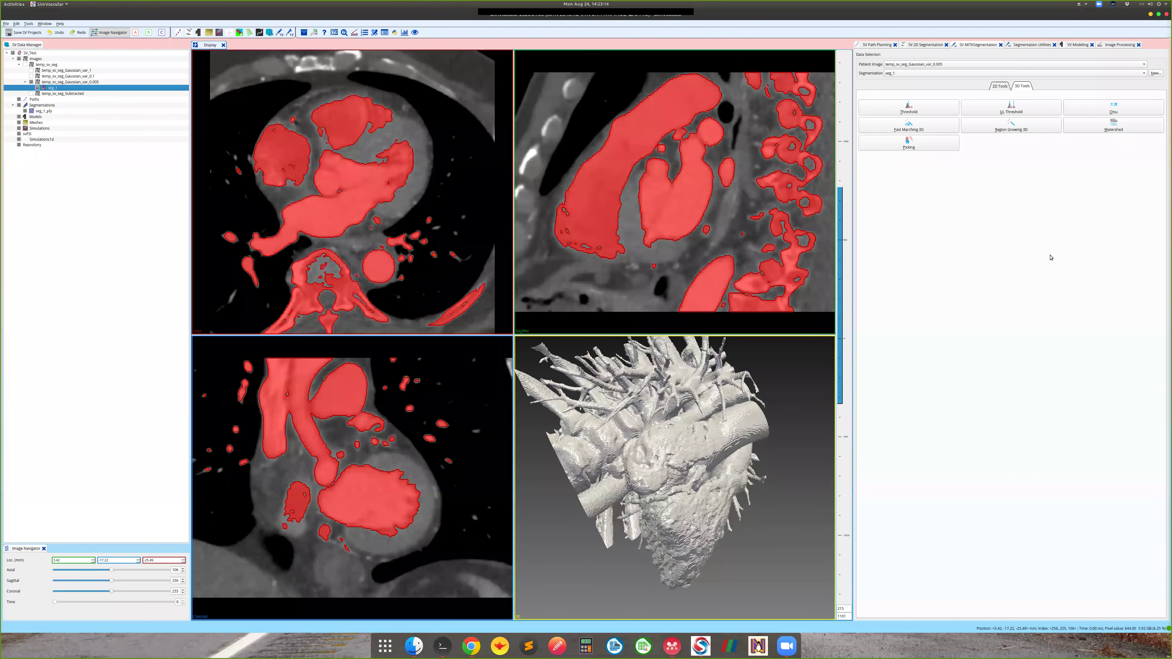
Create a new segmentation named seg_2 on the temp_sv_seg_Gaussian_var_0.005 image and hide seg_1.
{"action": "left_click", "coordinate": [37, 88]}
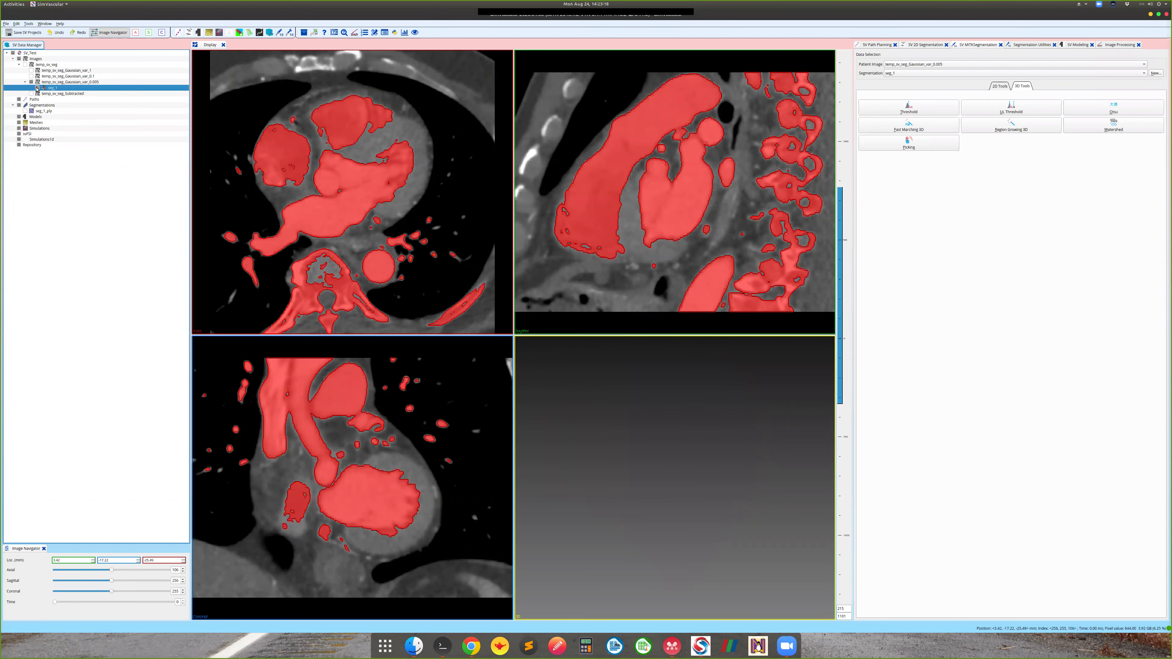
{"action": "left_click", "coordinate": [175, 82]}
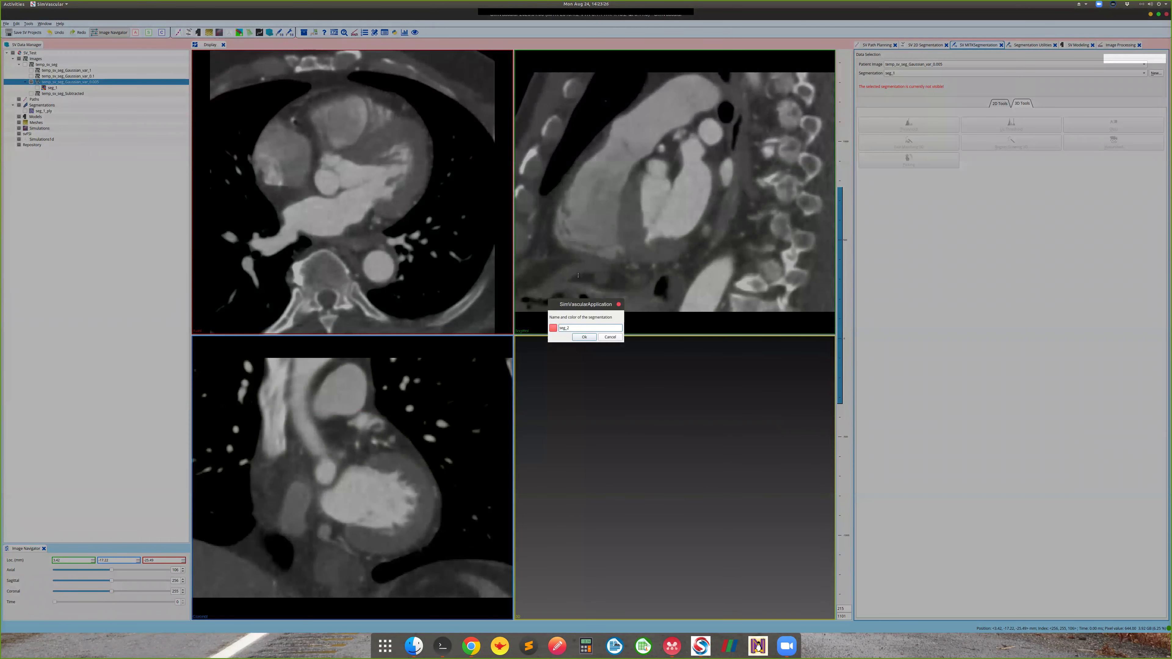
{"action": "key", "text": "Return"}
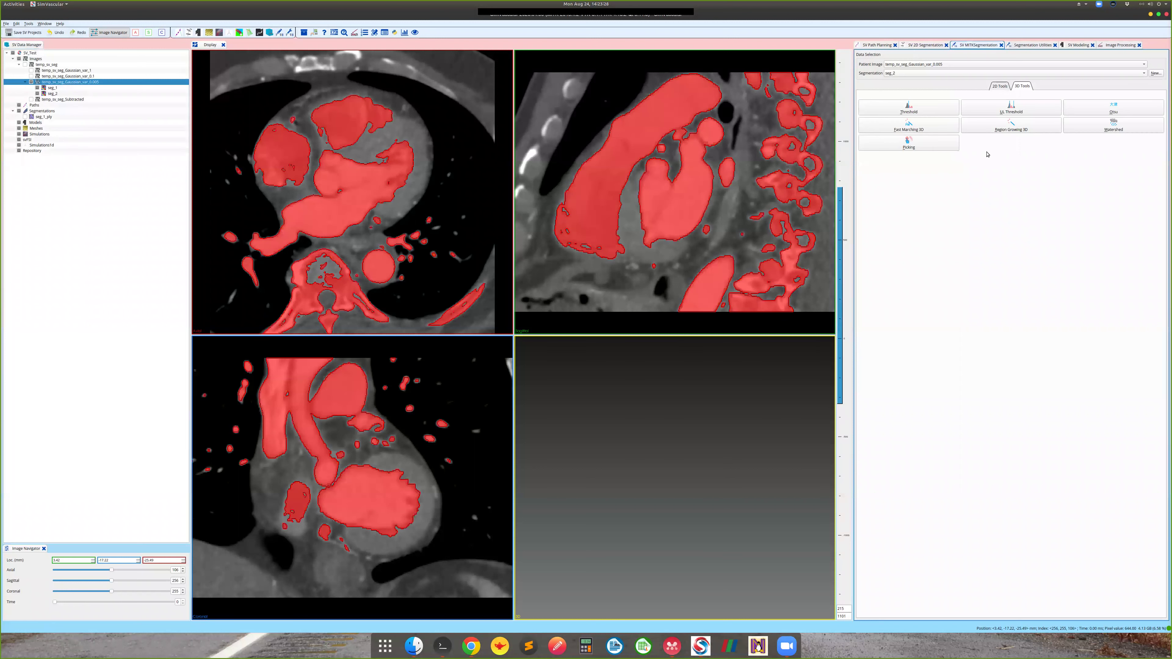
{"action": "left_click", "coordinate": [38, 88]}
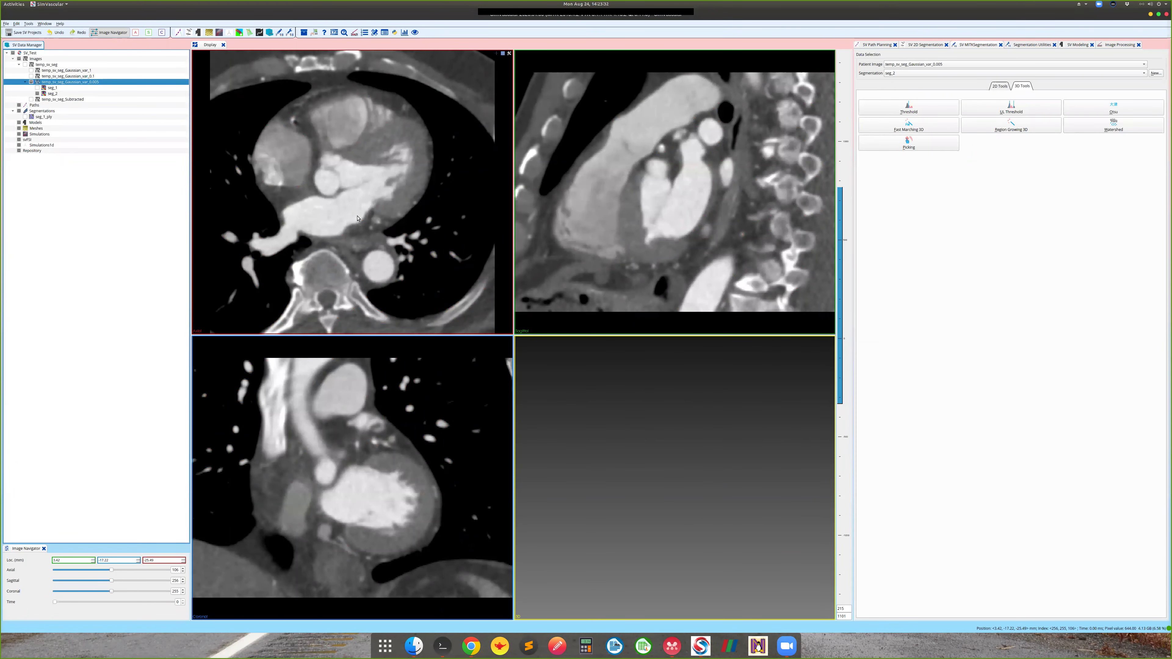
Activate Region Growing 3D for seg_2 and place a seed point in the bright left ventricle on axial slice 76.
{"action": "scroll", "coordinate": [359, 219], "scroll_direction": "down", "scroll_amount": 1}
{"action": "left_click_drag", "start_coordinate": [107, 571], "coordinate": [94, 574]}
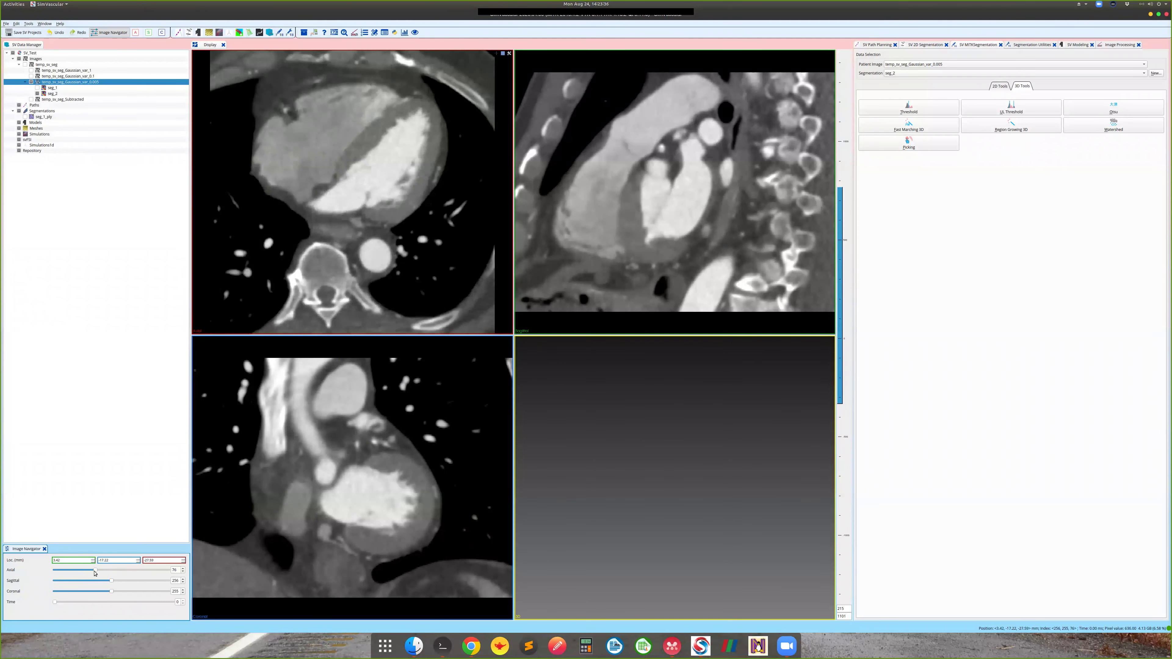
{"action": "left_click", "coordinate": [1015, 125]}
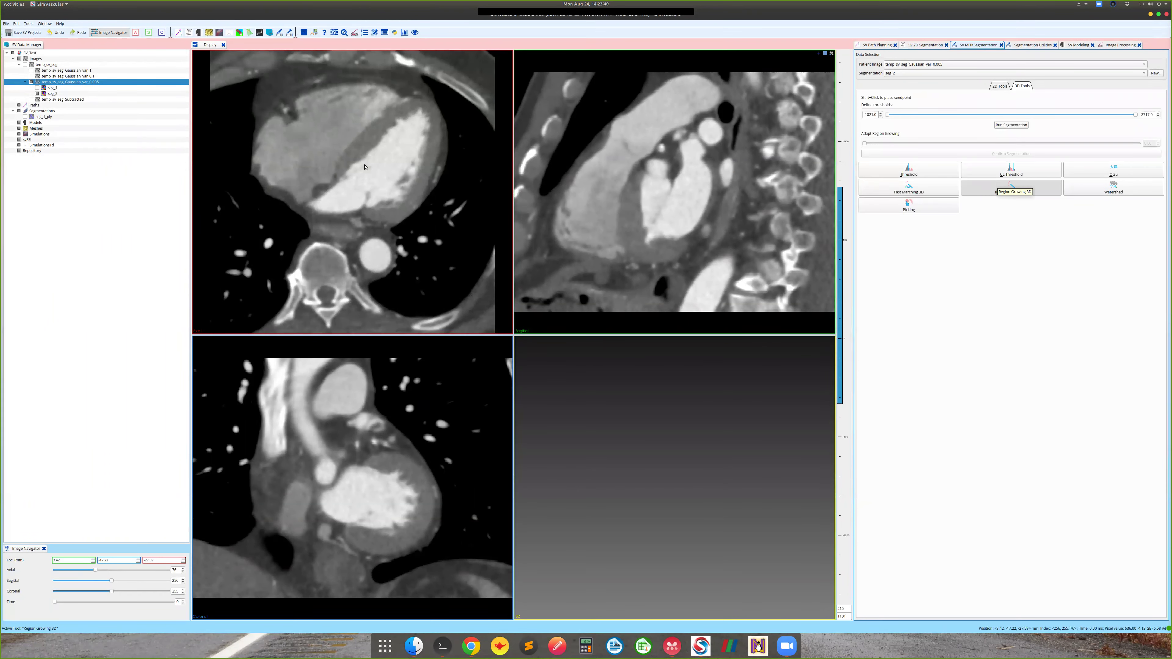
{"action": "left_click", "coordinate": [387, 163], "text": "shift"}
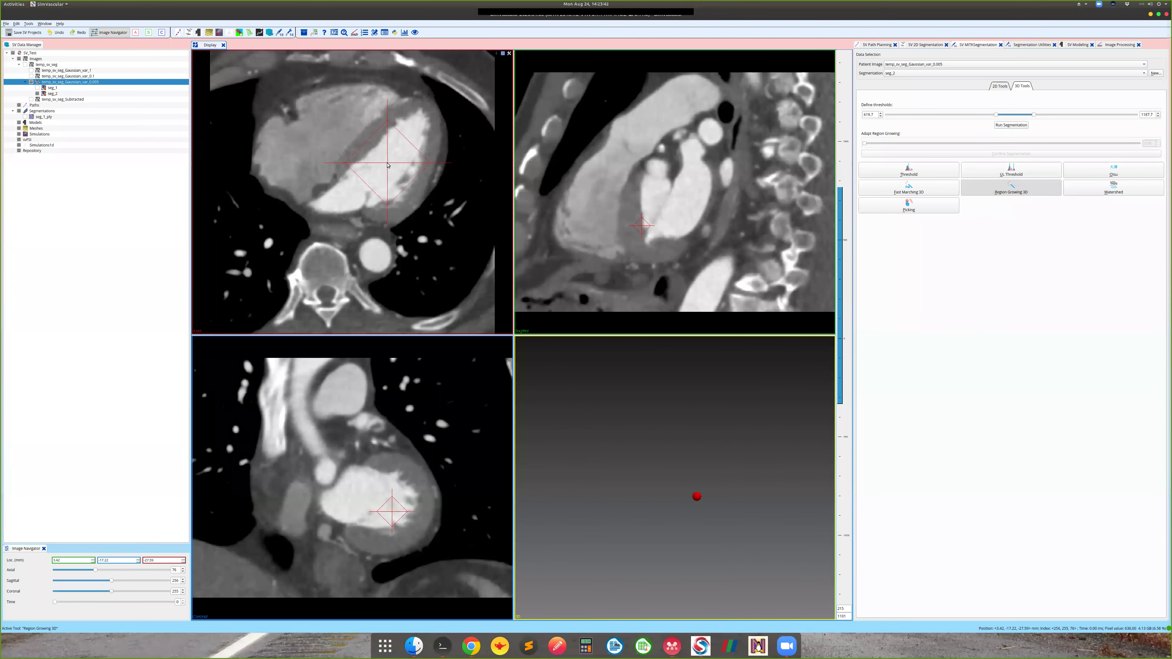
Set the region growing thresholds to 500 and 2774.7, run the segmentation and select seg_2.
{"action": "left_click_drag", "start_coordinate": [995, 115], "coordinate": [987, 115]}
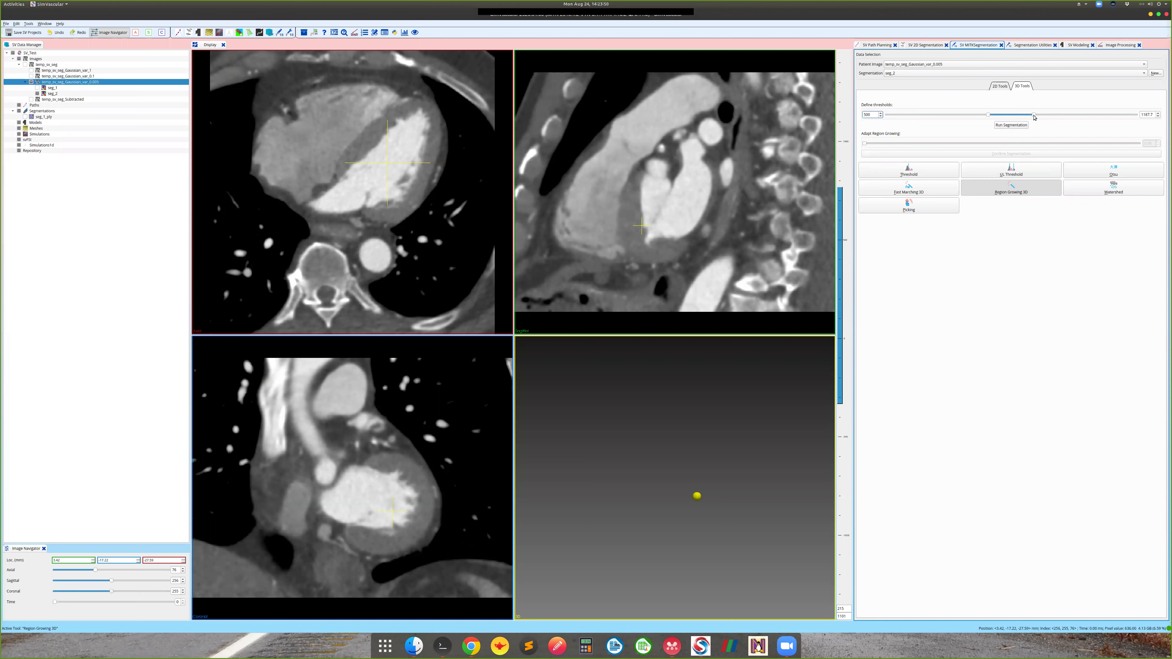
{"action": "left_click_drag", "start_coordinate": [1034, 117], "coordinate": [1035, 117]}
{"action": "left_click", "coordinate": [1130, 116]}
{"action": "left_click", "coordinate": [1011, 126]}
{"action": "left_click", "coordinate": [52, 93]}
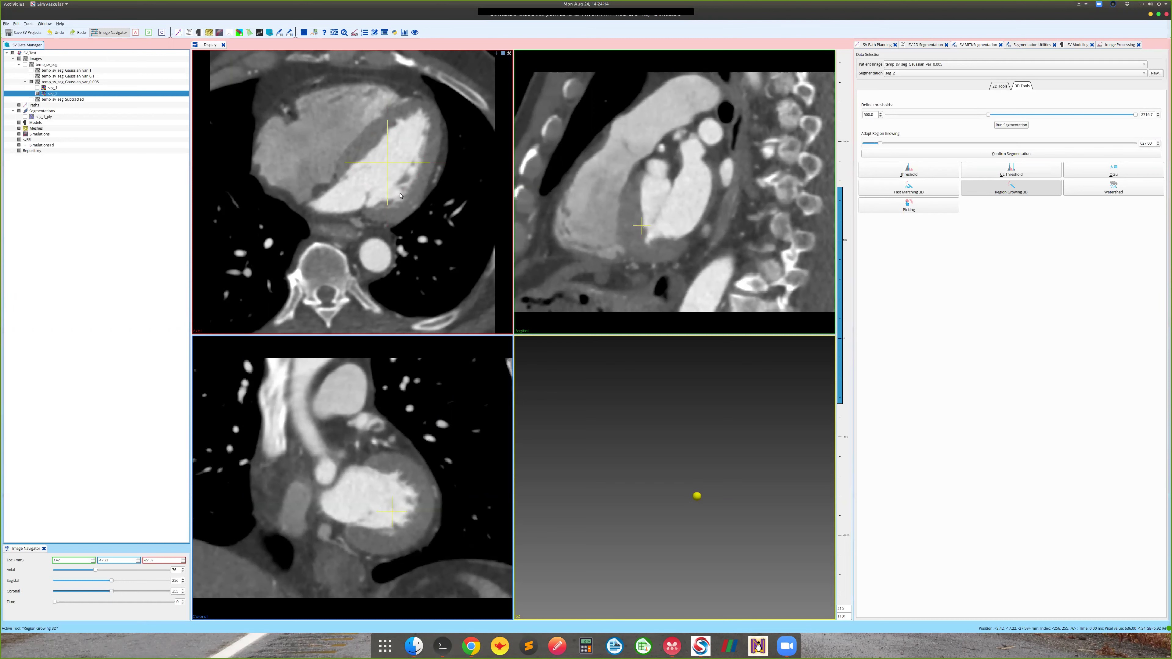
Show the crosshair with the image planes in the 3D view and inspect the region growing preview.
{"action": "left_click", "coordinate": [818, 342]}
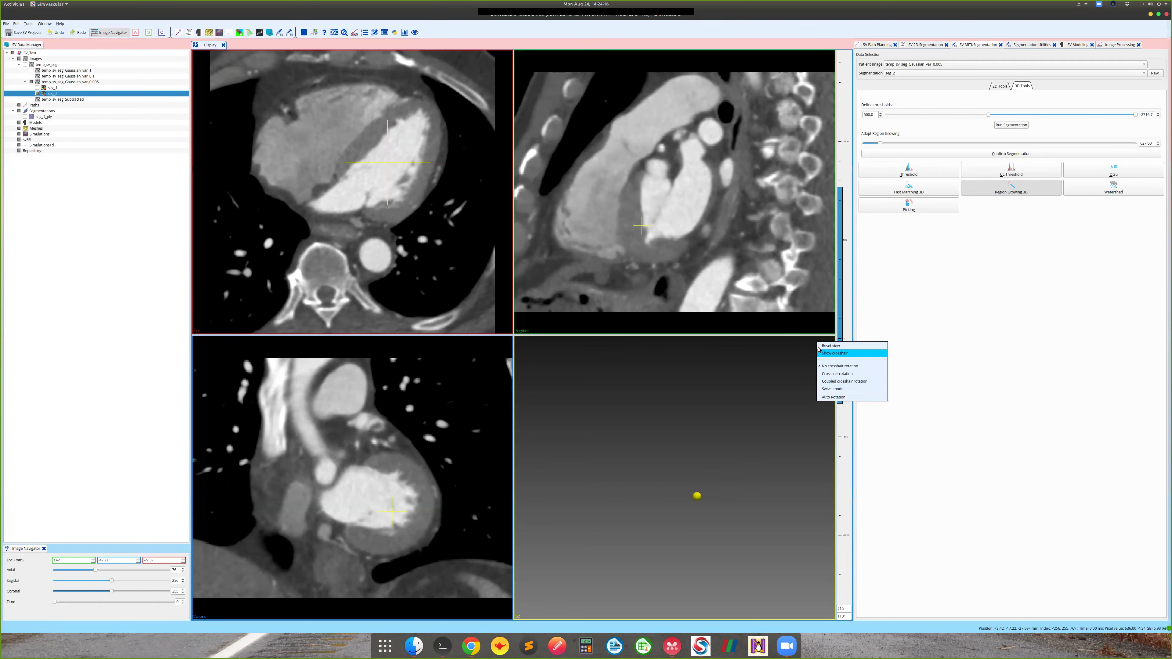
{"action": "left_click", "coordinate": [819, 357]}
{"action": "left_click_drag", "start_coordinate": [755, 446], "coordinate": [724, 511]}
{"action": "left_click", "coordinate": [671, 507]}
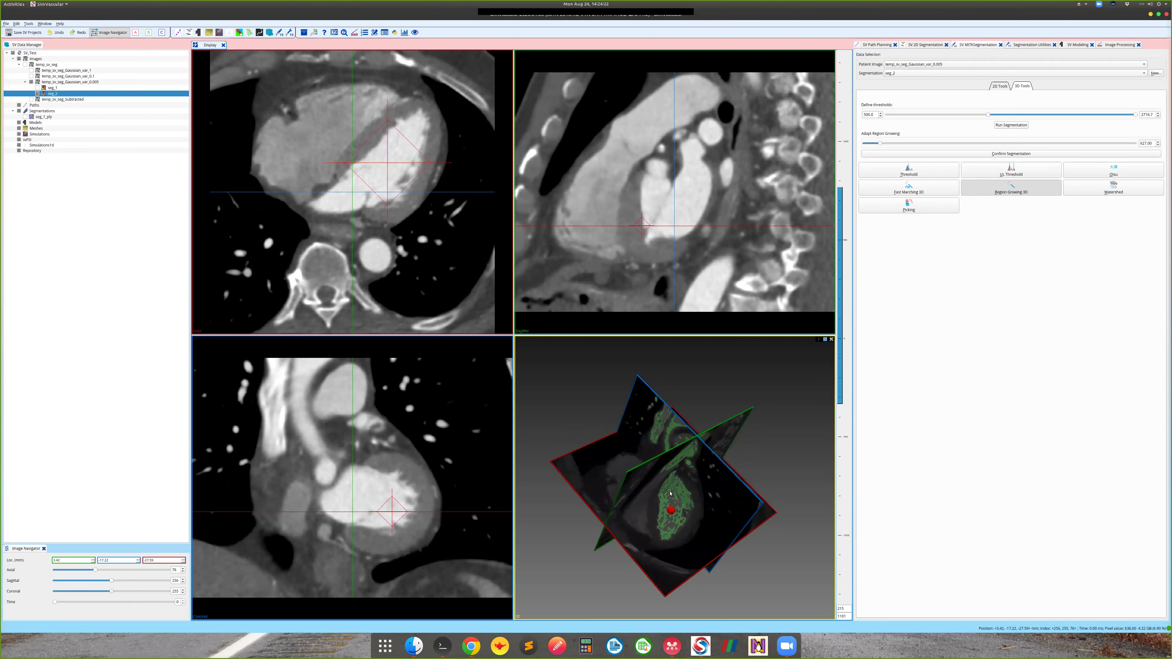
{"action": "left_click_drag", "start_coordinate": [781, 387], "coordinate": [786, 346]}
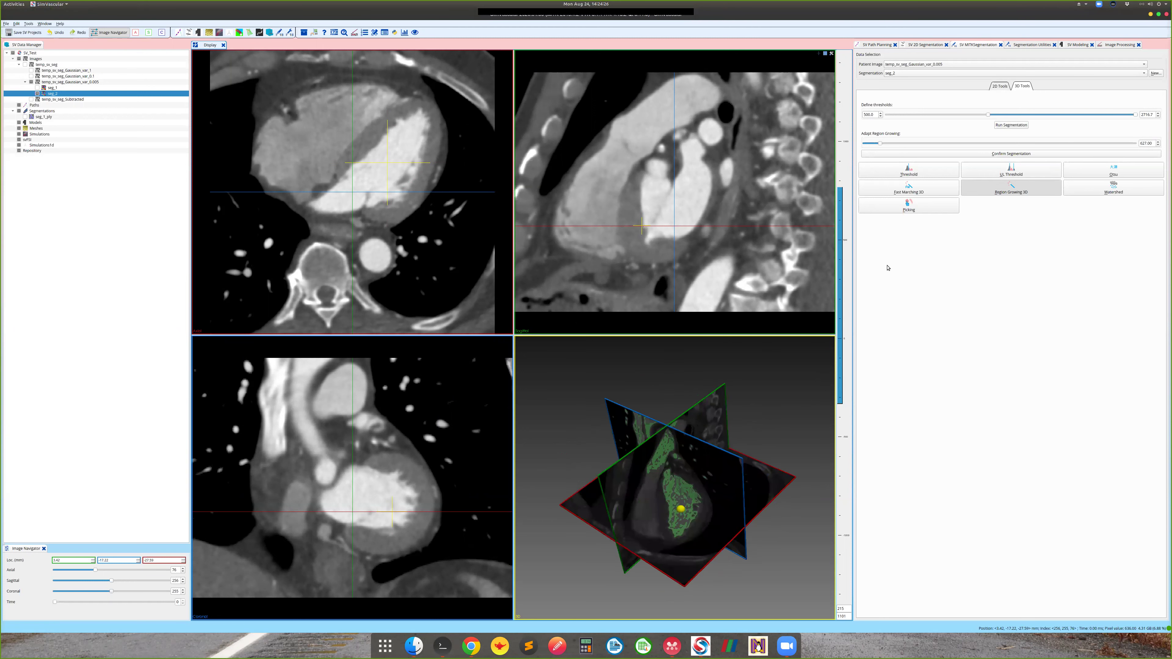
Raise the Adapt Region Growing value to its maximum, check the preview and confirm the segmentation, overwriting seg_2.
{"action": "left_click_drag", "start_coordinate": [880, 145], "coordinate": [1163, 146]}
{"action": "left_click_drag", "start_coordinate": [785, 353], "coordinate": [804, 356]}
{"action": "mouse_move", "coordinate": [681, 436]}
{"action": "left_mouse_down"}
{"action": "mouse_move", "coordinate": [753, 476]}
{"action": "mouse_move", "coordinate": [743, 423]}
{"action": "mouse_move", "coordinate": [760, 376]}
{"action": "mouse_move", "coordinate": [706, 452]}
{"action": "mouse_move", "coordinate": [672, 438]}
{"action": "left_mouse_up"}
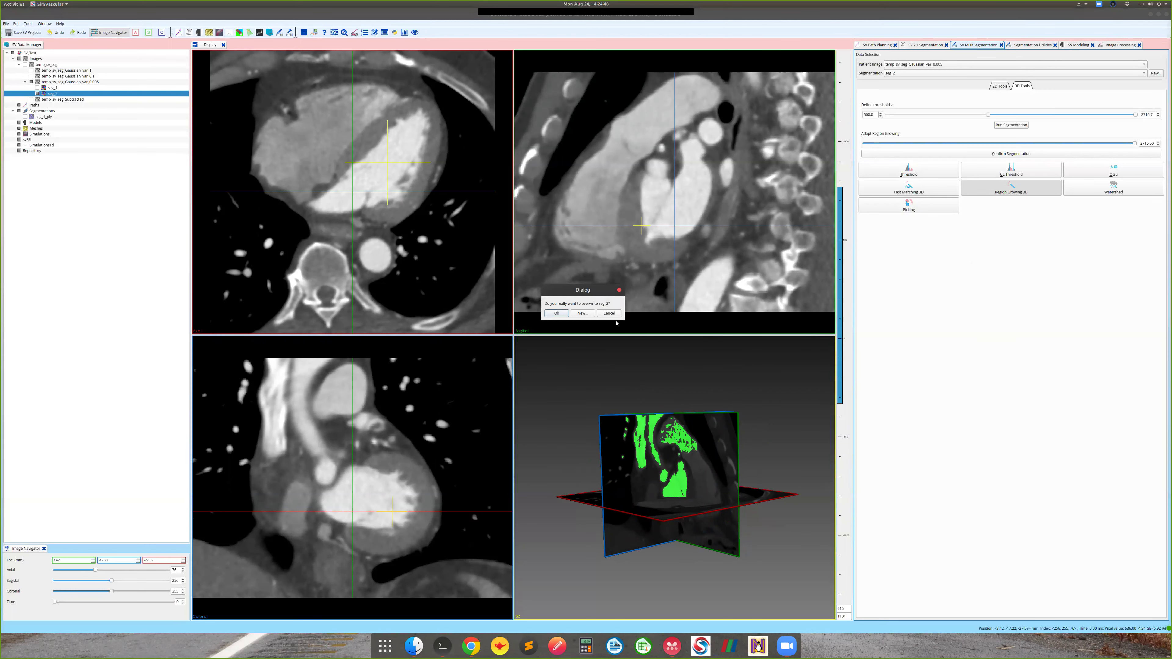
{"action": "left_click", "coordinate": [558, 313]}
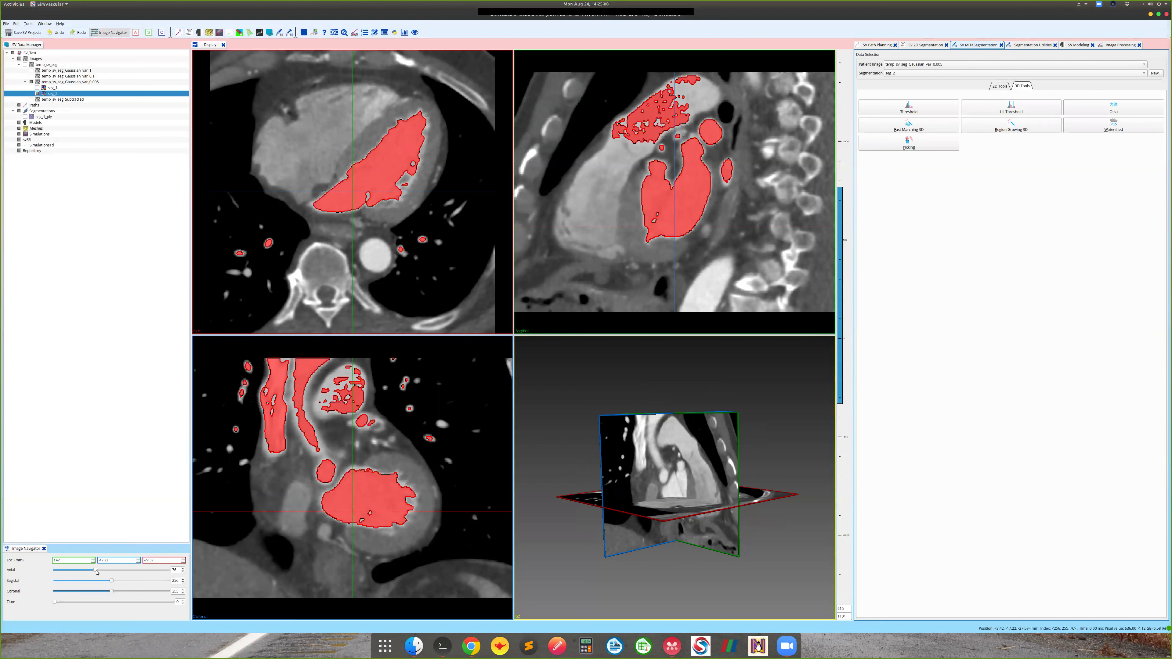
Examine the seg_2 mask on axial slices through the left ventricle.
{"action": "scroll", "coordinate": [409, 163], "scroll_direction": "down", "scroll_amount": 7}
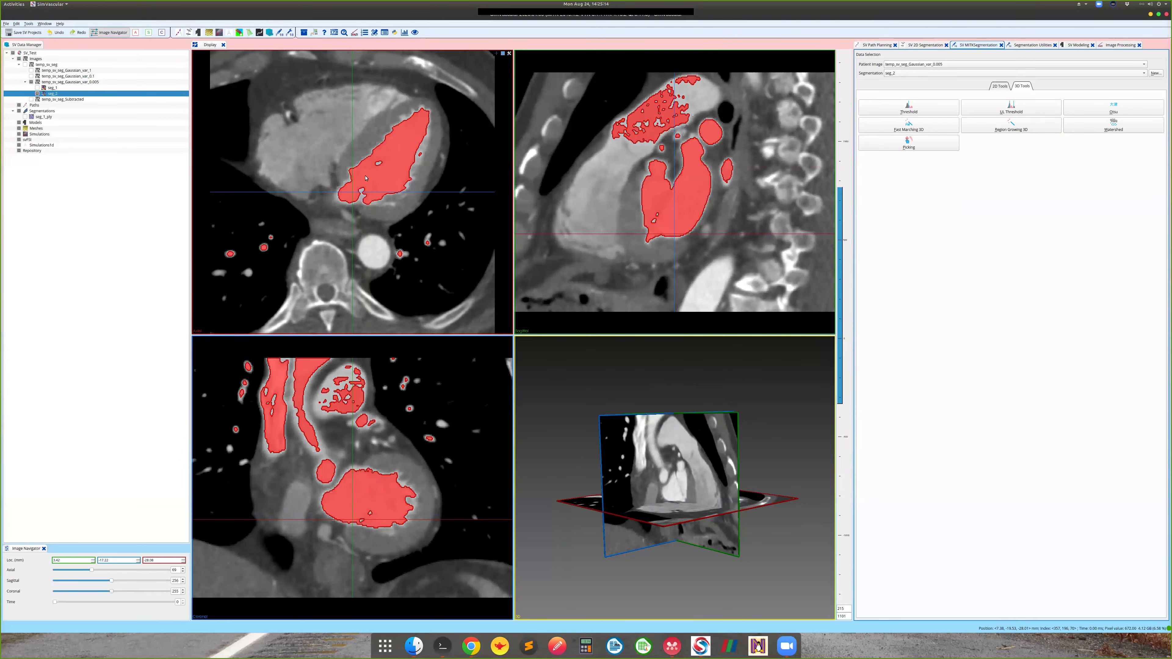
{"action": "scroll", "coordinate": [365, 180], "scroll_direction": "down", "scroll_amount": 8}
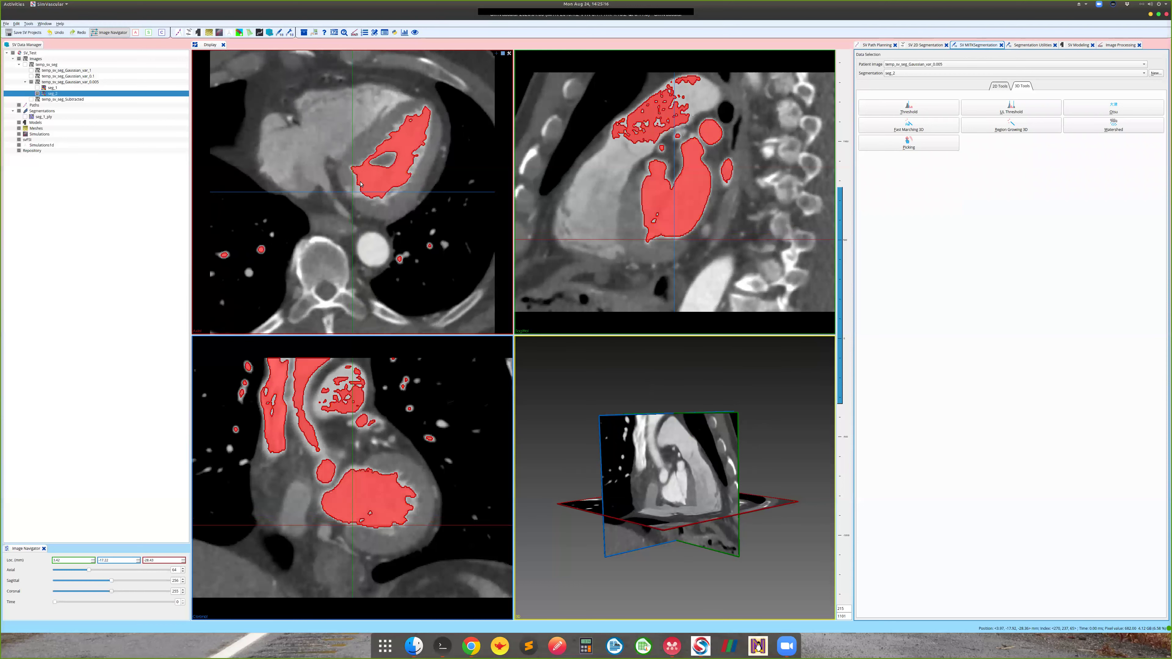
{"action": "scroll", "coordinate": [360, 183], "scroll_direction": "down", "scroll_amount": 2}
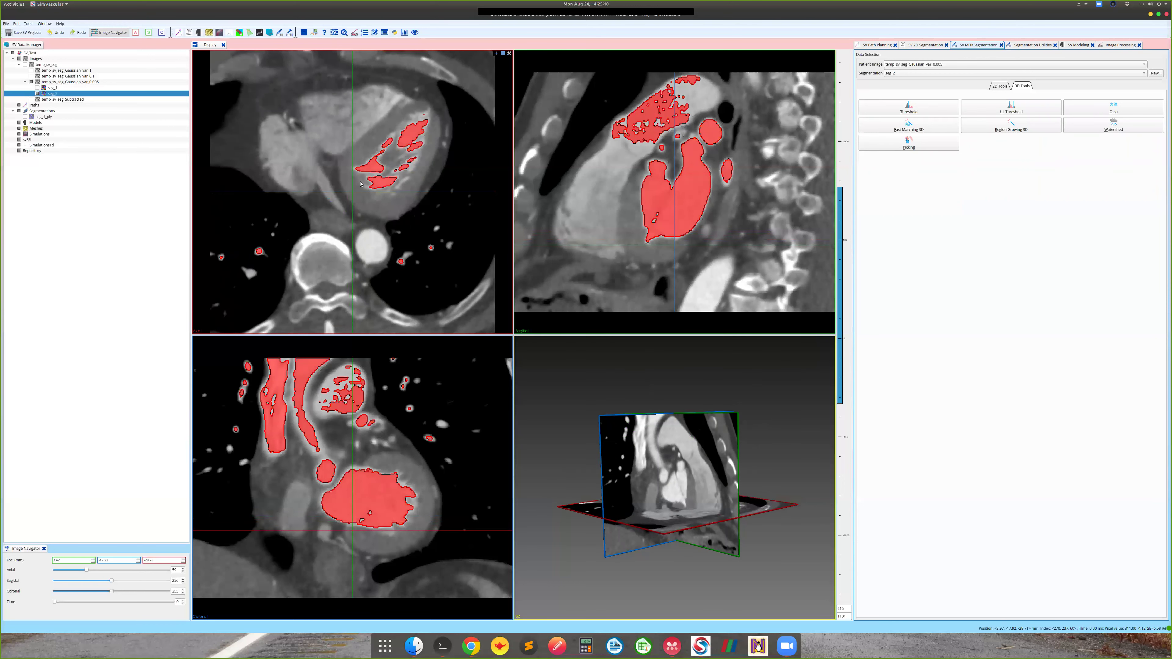
{"action": "scroll", "coordinate": [360, 184], "scroll_direction": "up", "scroll_amount": 8}
{"action": "scroll", "coordinate": [376, 187], "scroll_direction": "down", "scroll_amount": 5}
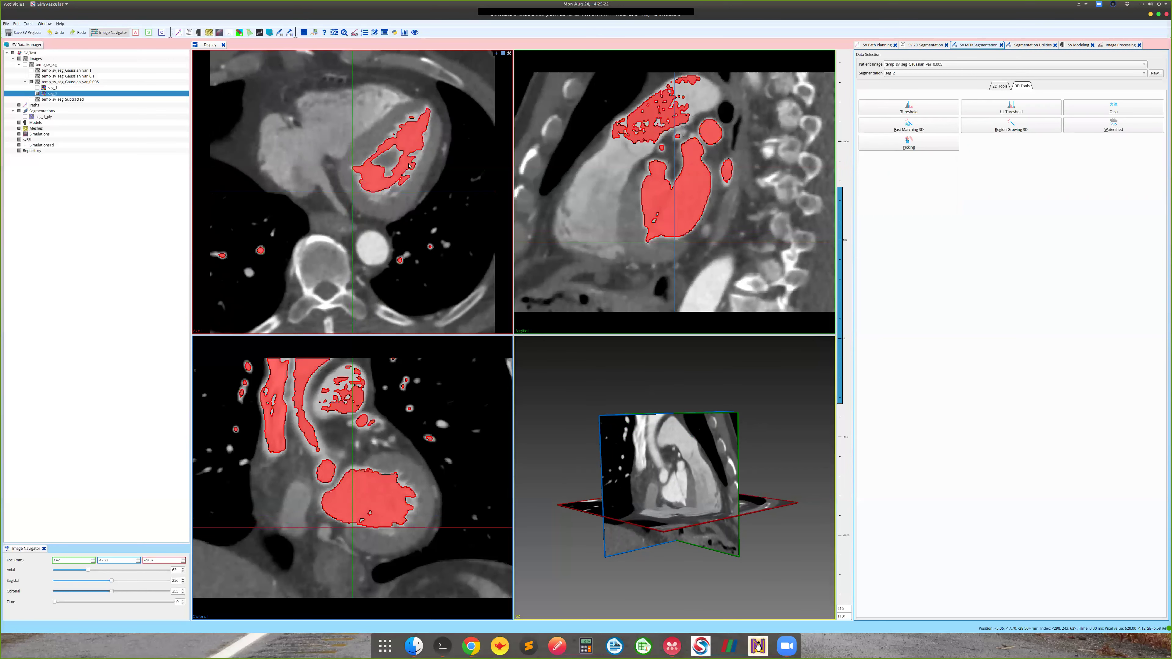
{"action": "scroll", "coordinate": [408, 166], "scroll_direction": "up", "scroll_amount": 2}
{"action": "scroll", "coordinate": [397, 168], "scroll_direction": "down", "scroll_amount": 2}
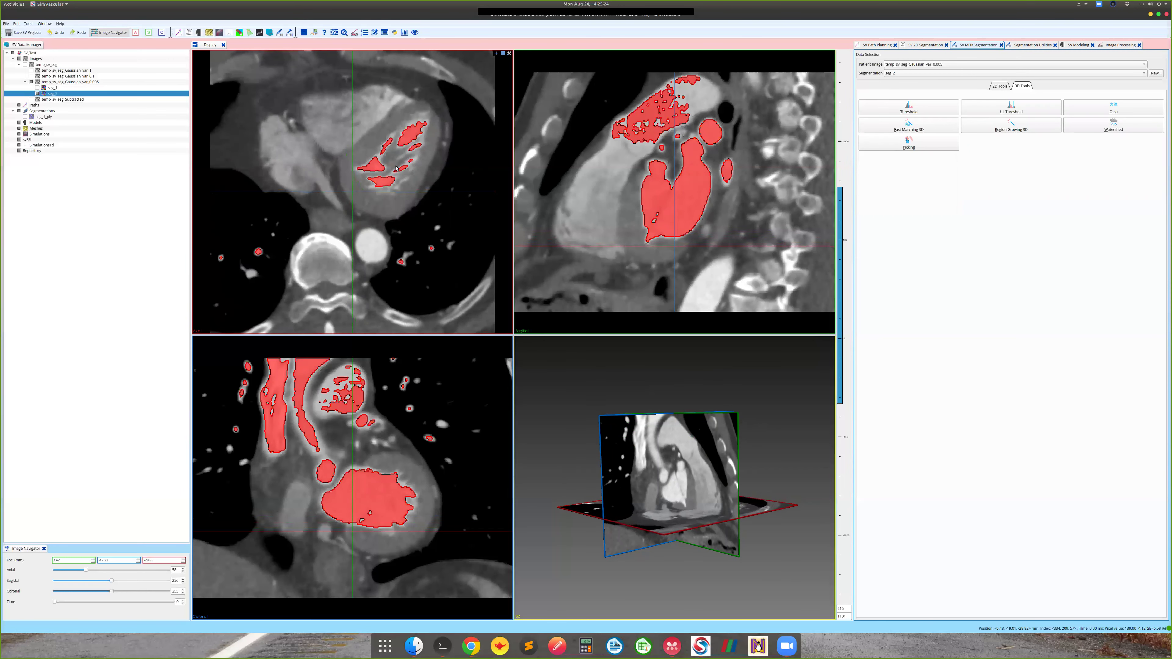
{"action": "scroll", "coordinate": [396, 169], "scroll_direction": "up", "scroll_amount": 7}
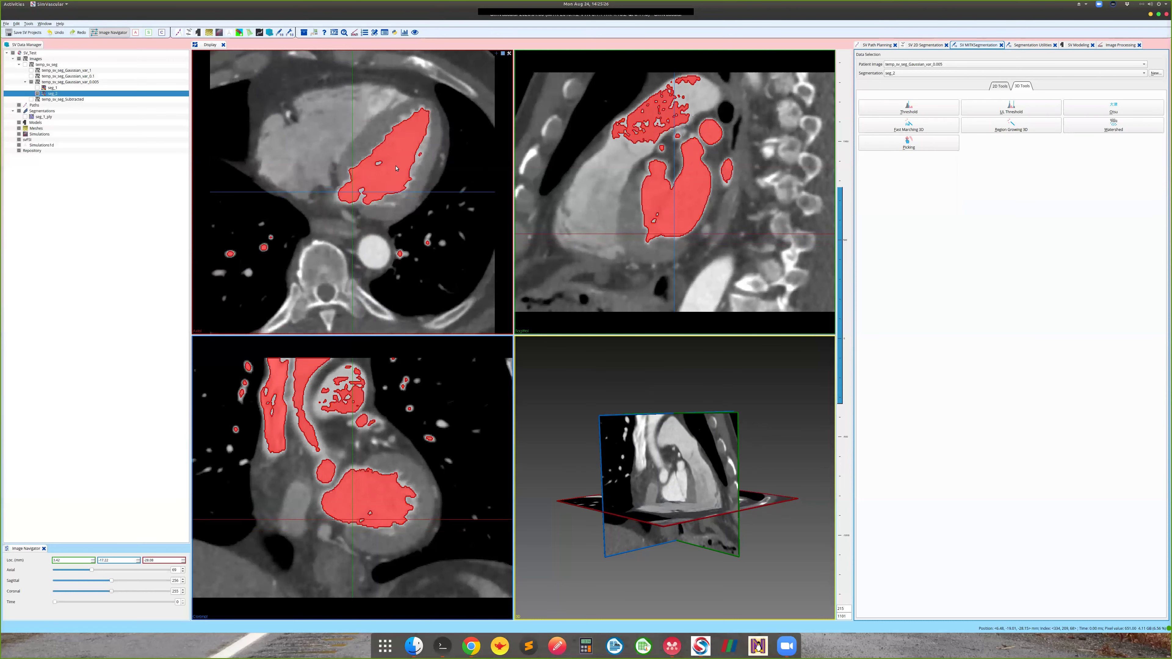
{"action": "scroll", "coordinate": [395, 169], "scroll_direction": "up", "scroll_amount": 16}
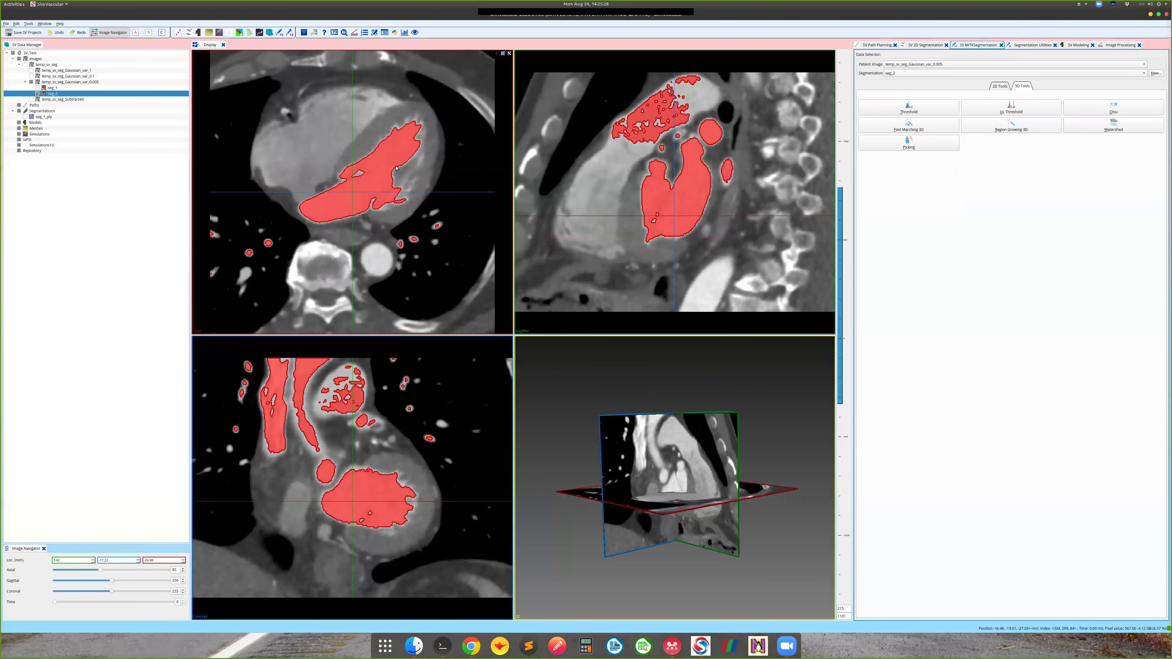
{"action": "scroll", "coordinate": [396, 168], "scroll_direction": "up", "scroll_amount": 7}
{"action": "scroll", "coordinate": [396, 168], "scroll_direction": "down", "scroll_amount": 4}
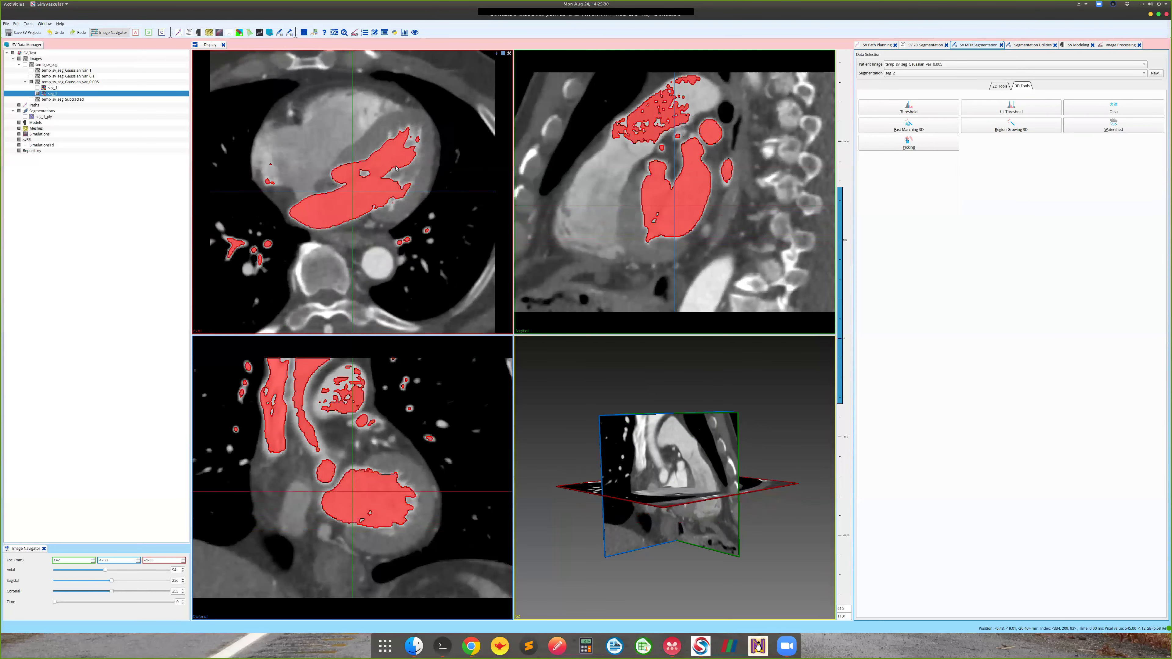
{"action": "scroll", "coordinate": [396, 168], "scroll_direction": "down", "scroll_amount": 5}
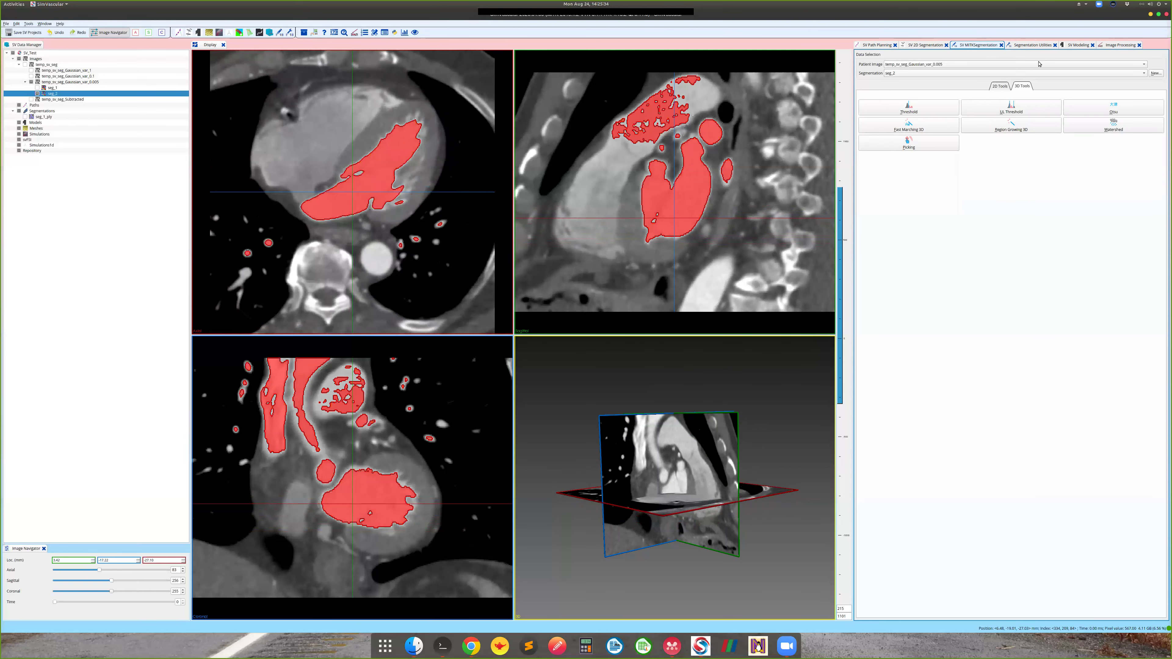
Dilate seg_2 as a 3D morphological operation with the ball structuring element and a radius of 2.
{"action": "left_click", "coordinate": [1032, 45]}
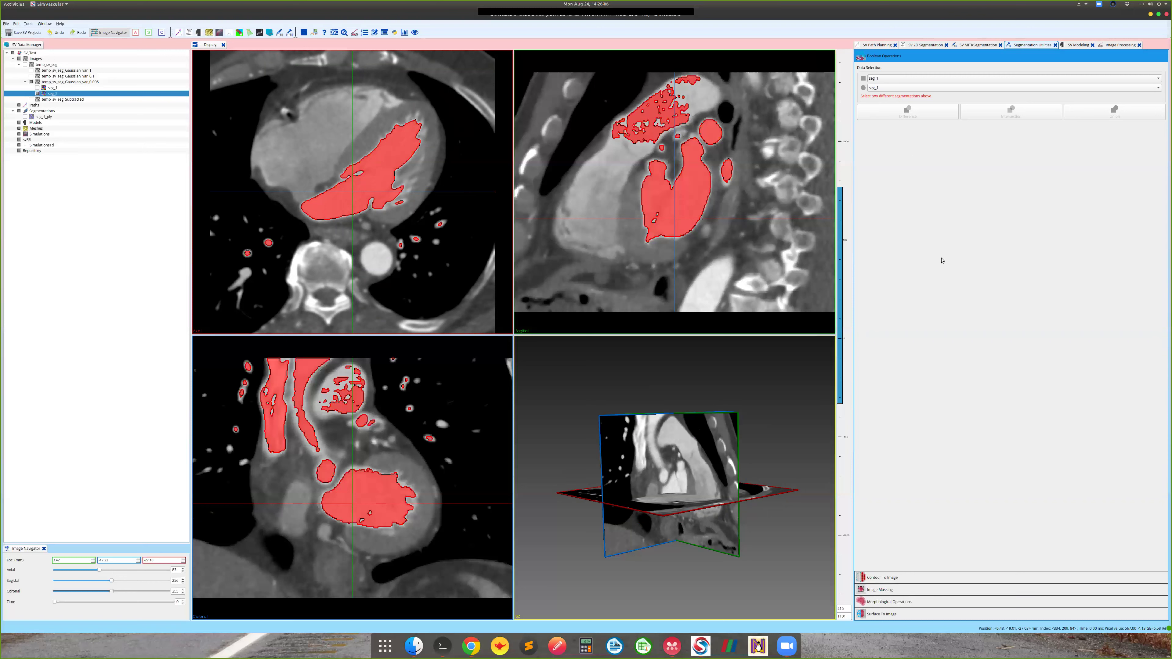
{"action": "left_click", "coordinate": [892, 578]}
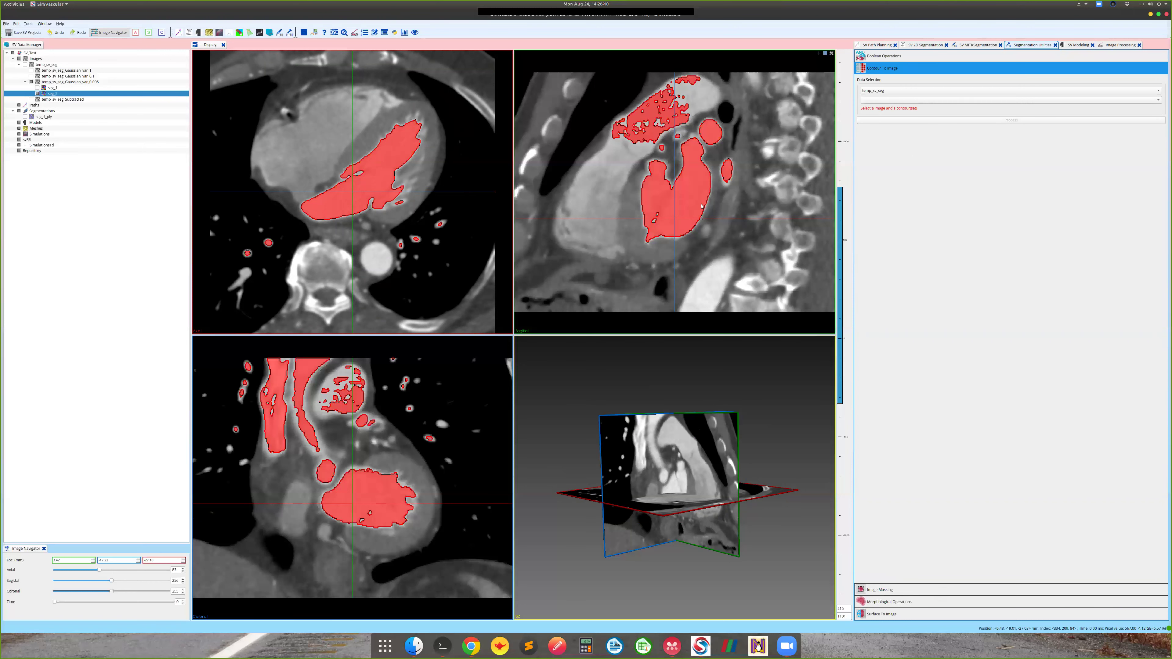
{"action": "left_click", "coordinate": [909, 590]}
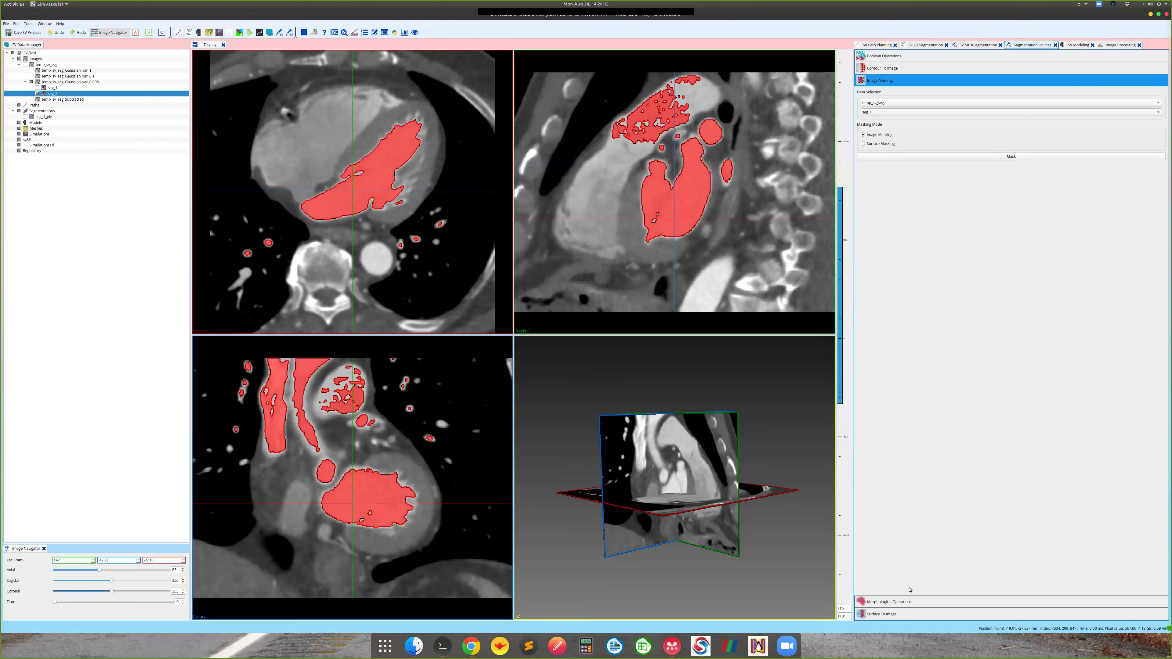
{"action": "left_click", "coordinate": [905, 602]}
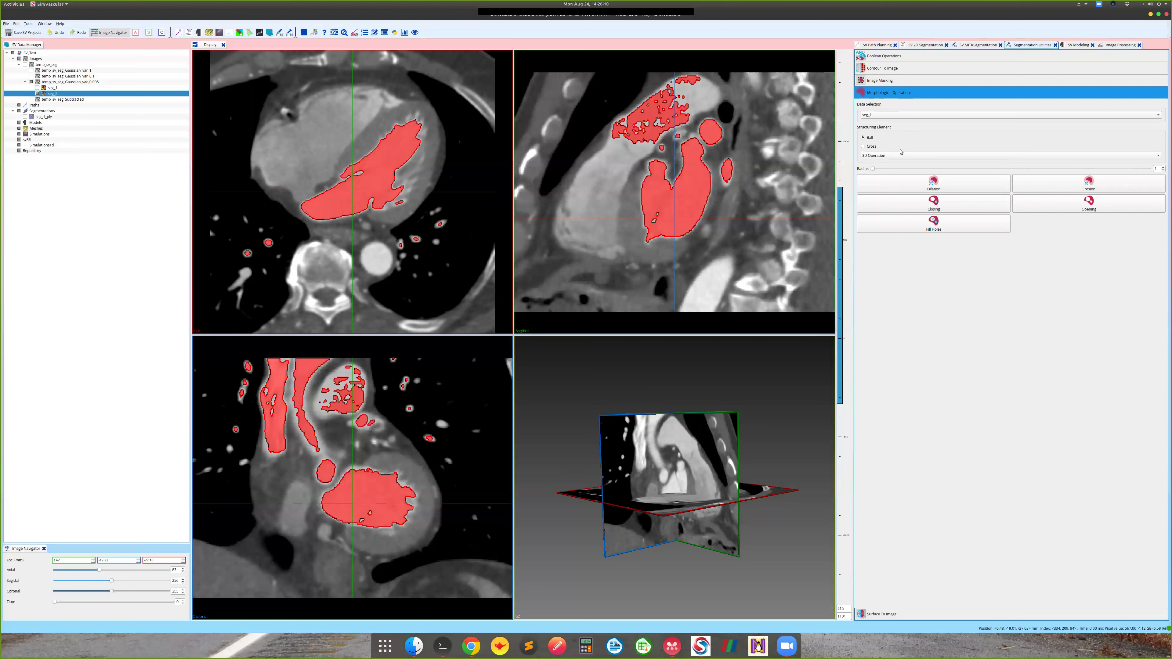
{"action": "left_click", "coordinate": [893, 116]}
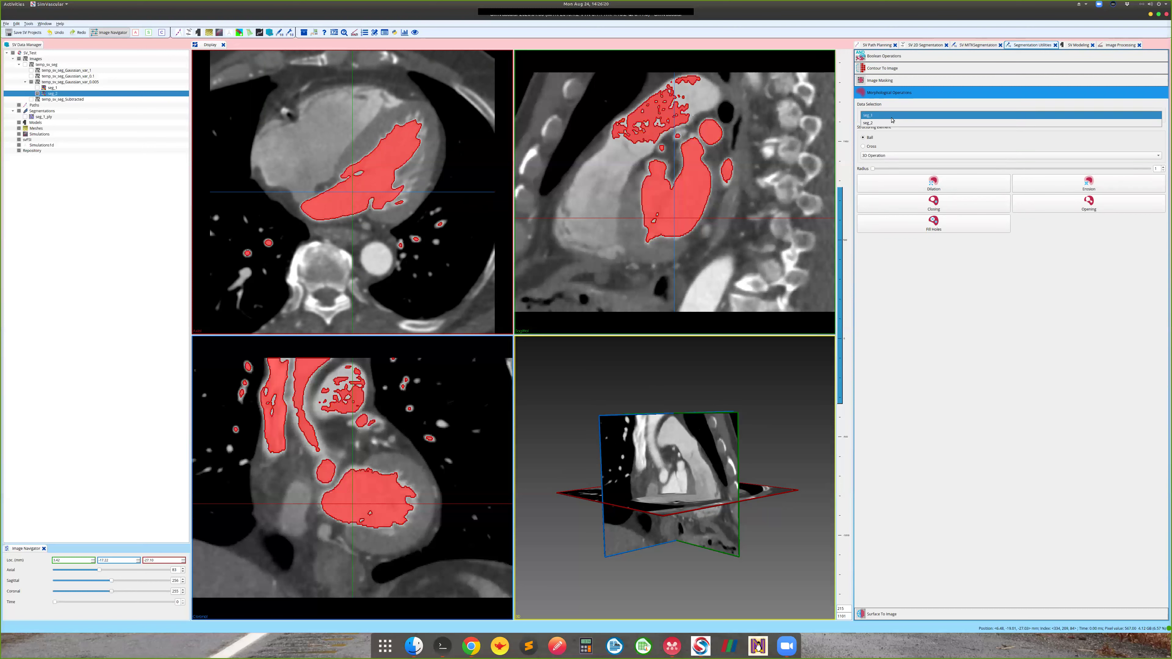
{"action": "left_click", "coordinate": [890, 123]}
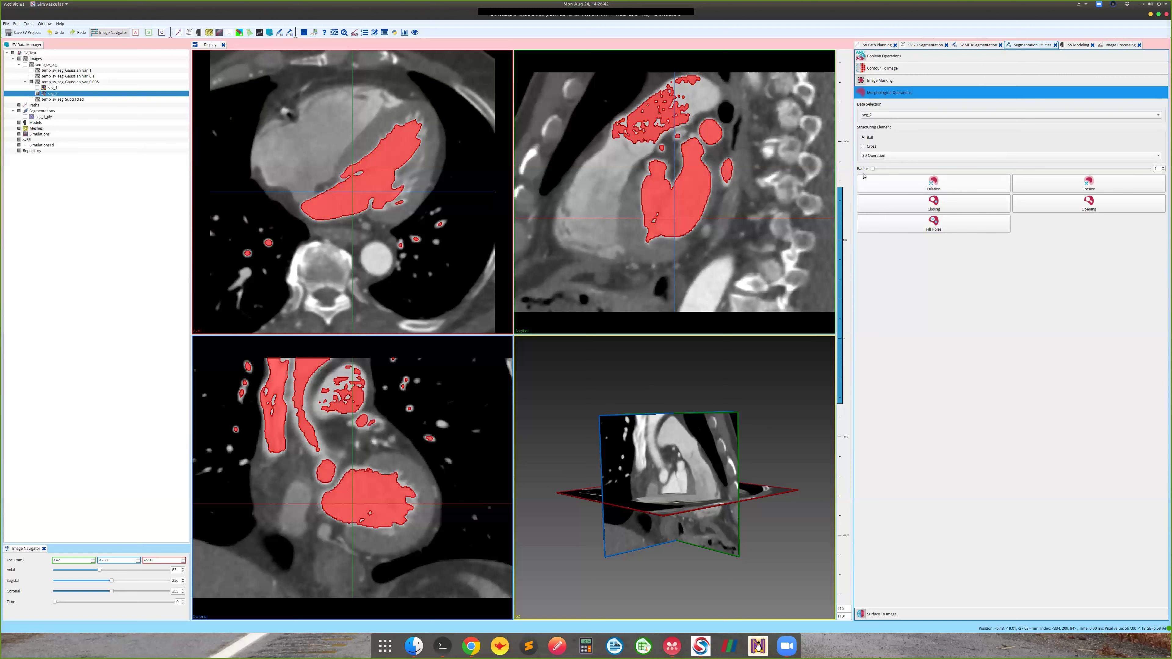
{"action": "left_click", "coordinate": [1163, 168]}
{"action": "left_click", "coordinate": [927, 187]}
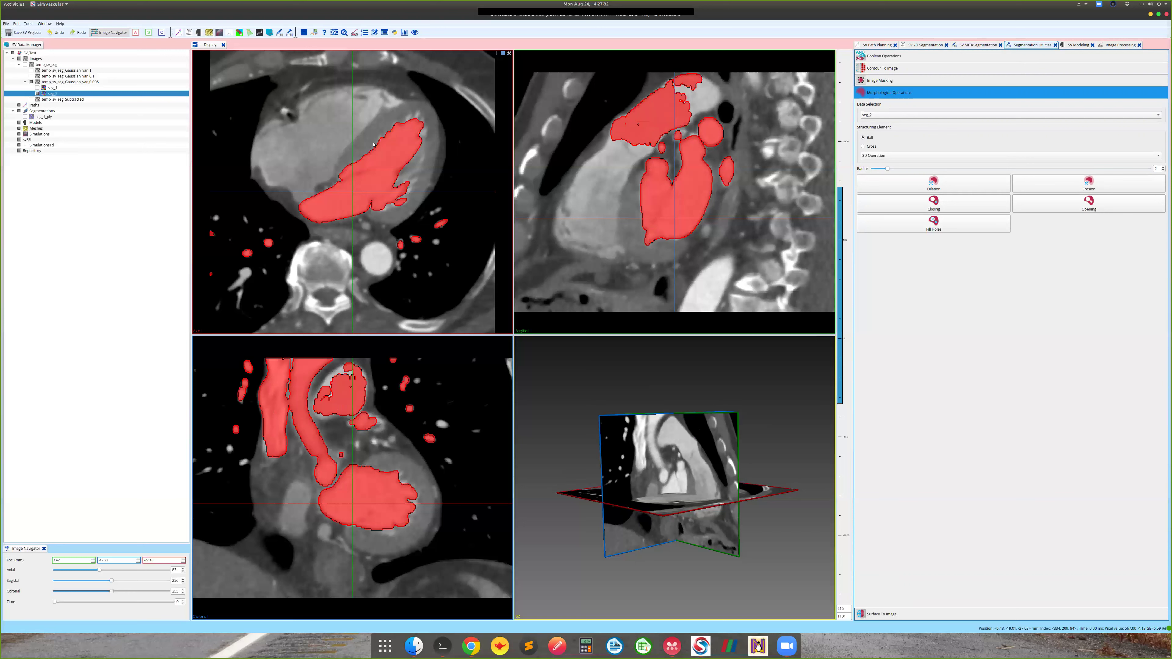
Examine the dilated seg_2 mask on axial slices from the left ventricle up to the aortic root.
{"action": "scroll", "coordinate": [408, 178], "scroll_direction": "down", "scroll_amount": 5}
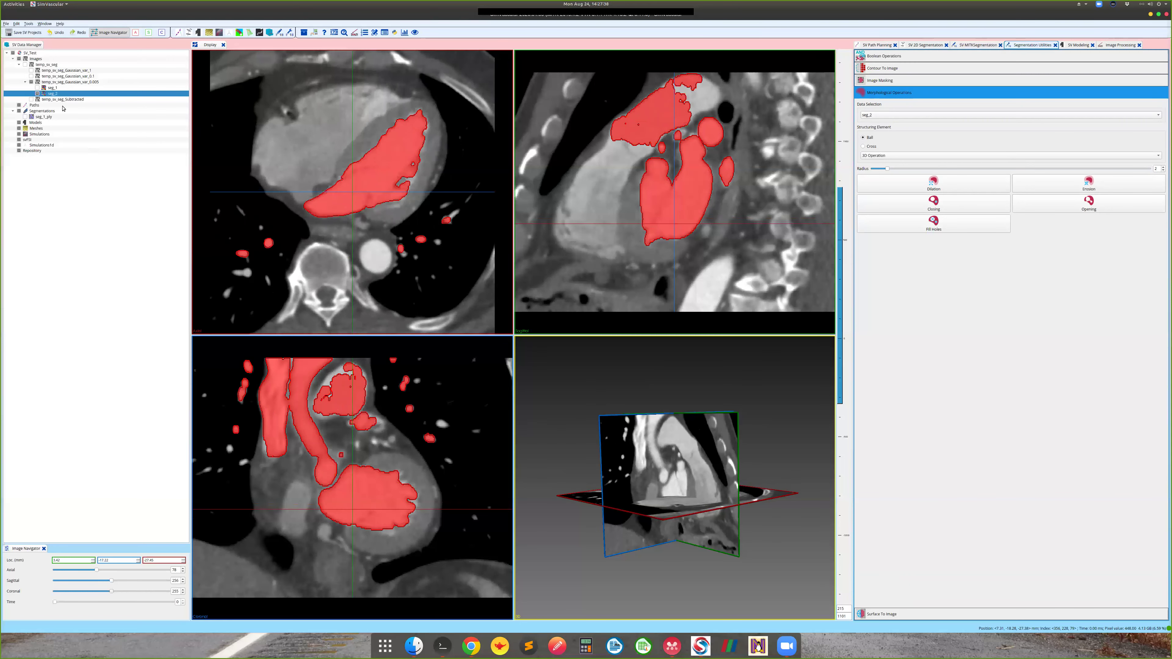
{"action": "scroll", "coordinate": [372, 194], "scroll_direction": "down", "scroll_amount": 1}
{"action": "scroll", "coordinate": [367, 203], "scroll_direction": "up", "scroll_amount": 4}
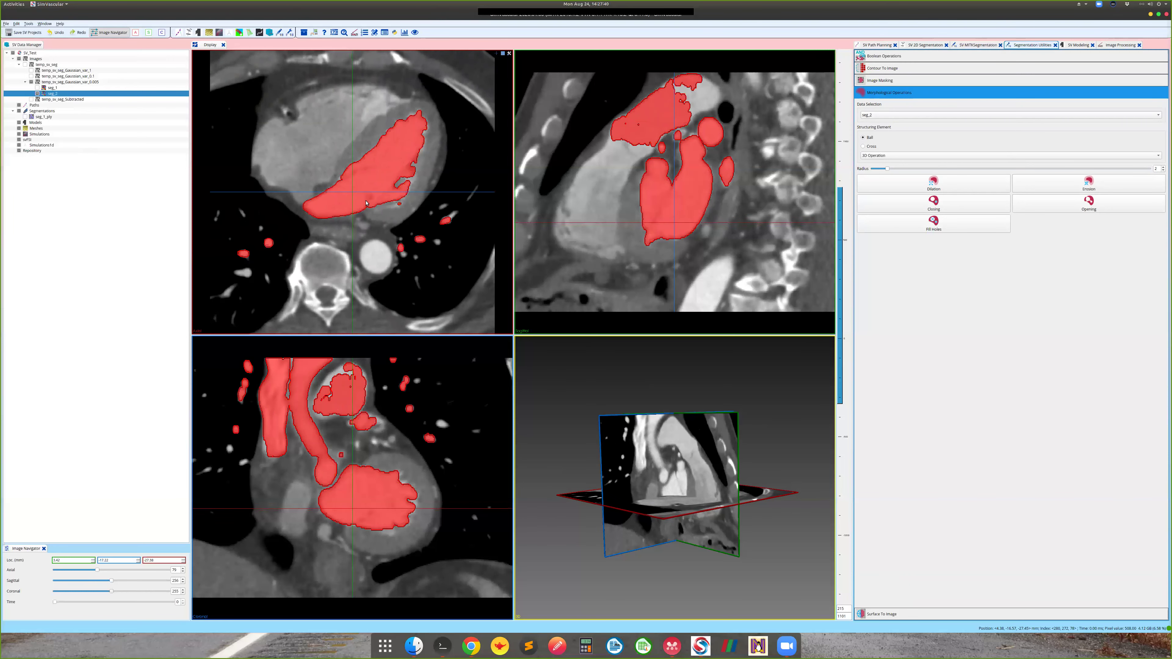
{"action": "scroll", "coordinate": [366, 204], "scroll_direction": "up", "scroll_amount": 3}
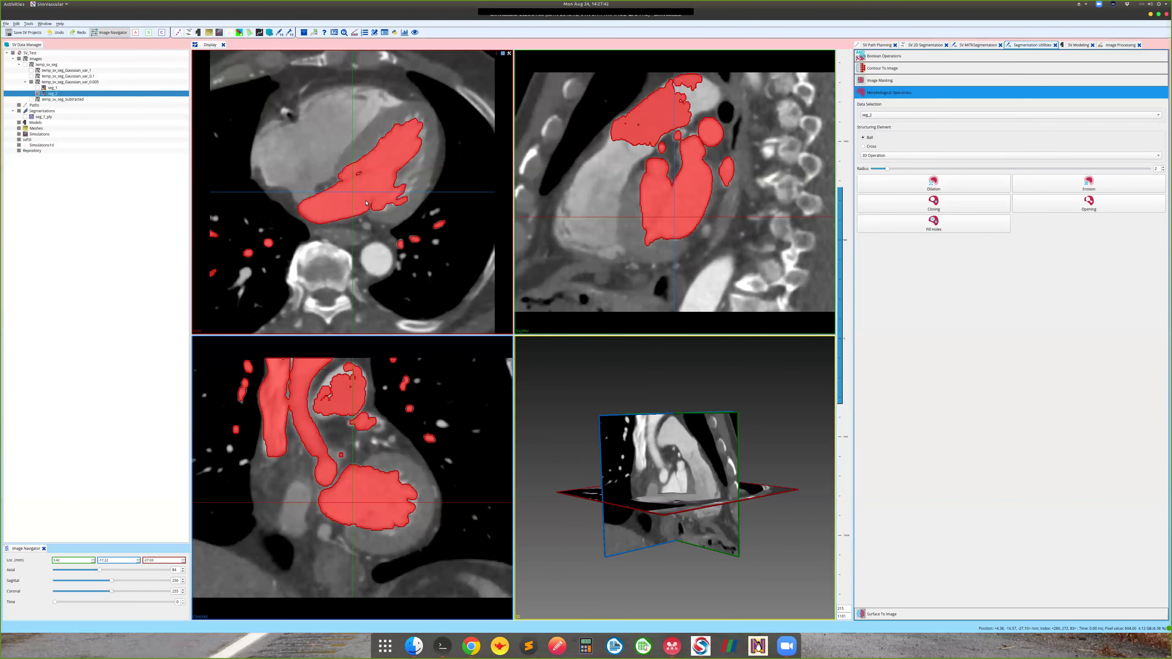
{"action": "scroll", "coordinate": [366, 203], "scroll_direction": "up", "scroll_amount": 8}
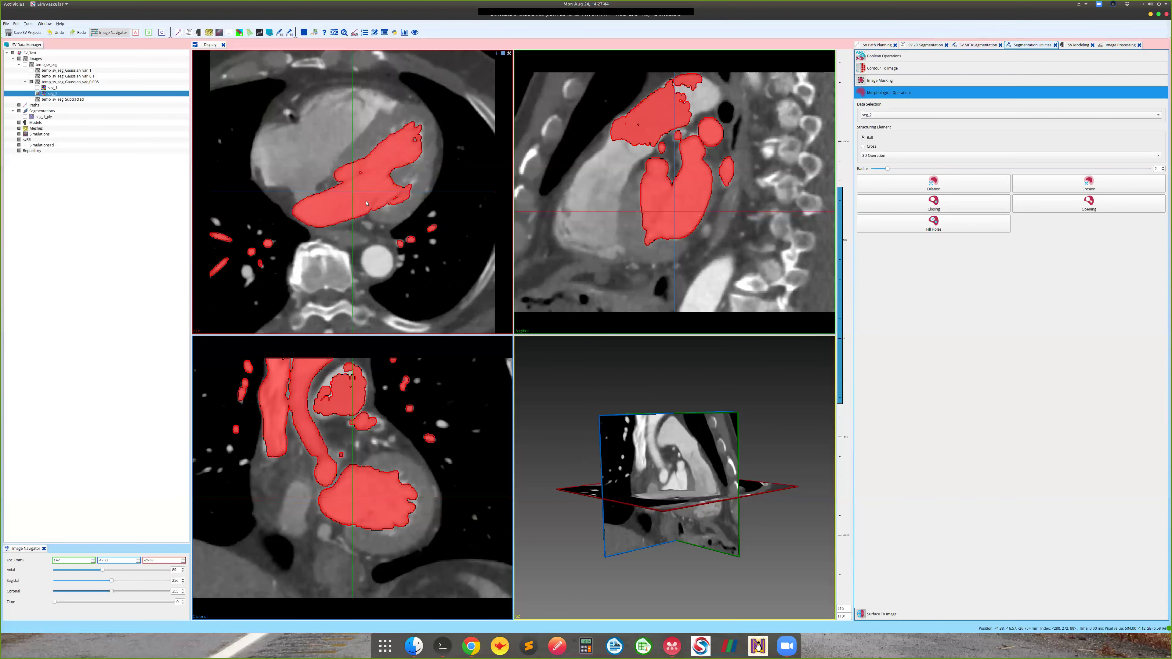
{"action": "scroll", "coordinate": [366, 203], "scroll_direction": "up", "scroll_amount": 1}
{"action": "scroll", "coordinate": [366, 203], "scroll_direction": "down", "scroll_amount": 6}
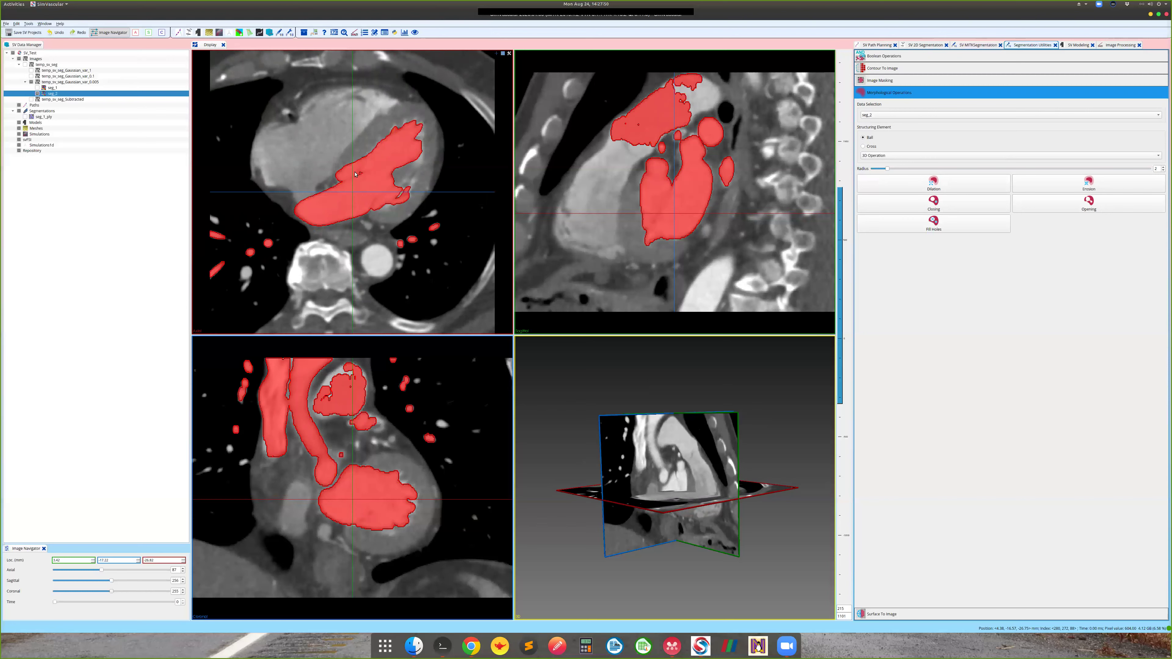
{"action": "scroll", "coordinate": [352, 180], "scroll_direction": "down", "scroll_amount": 9}
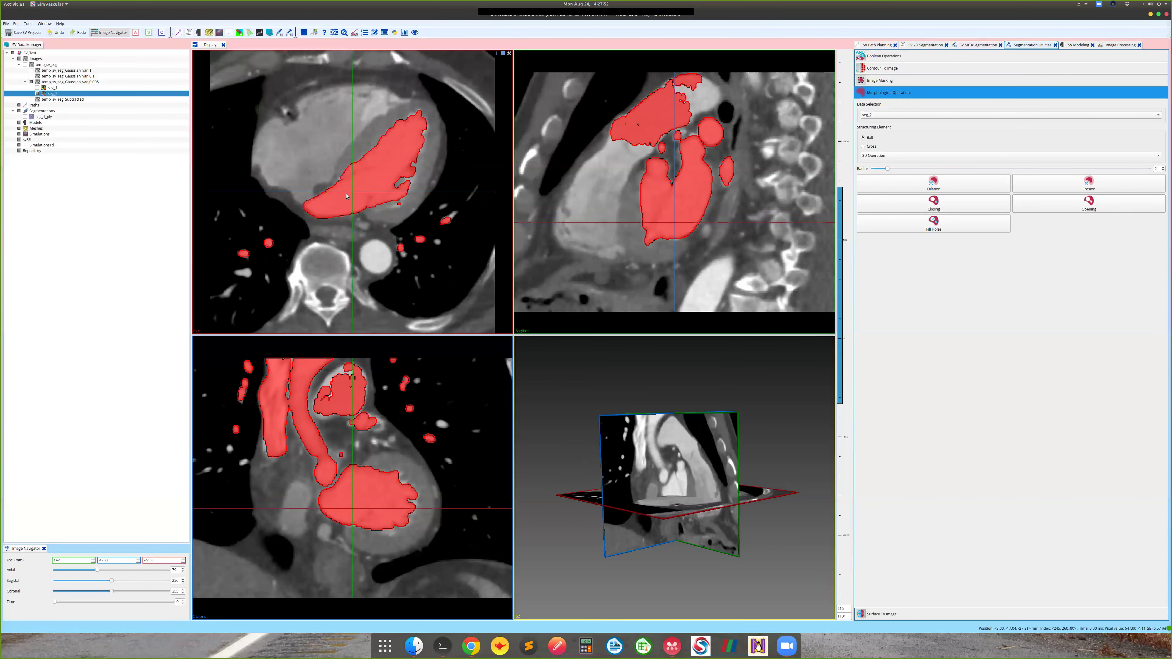
{"action": "scroll", "coordinate": [349, 187], "scroll_direction": "up", "scroll_amount": 9}
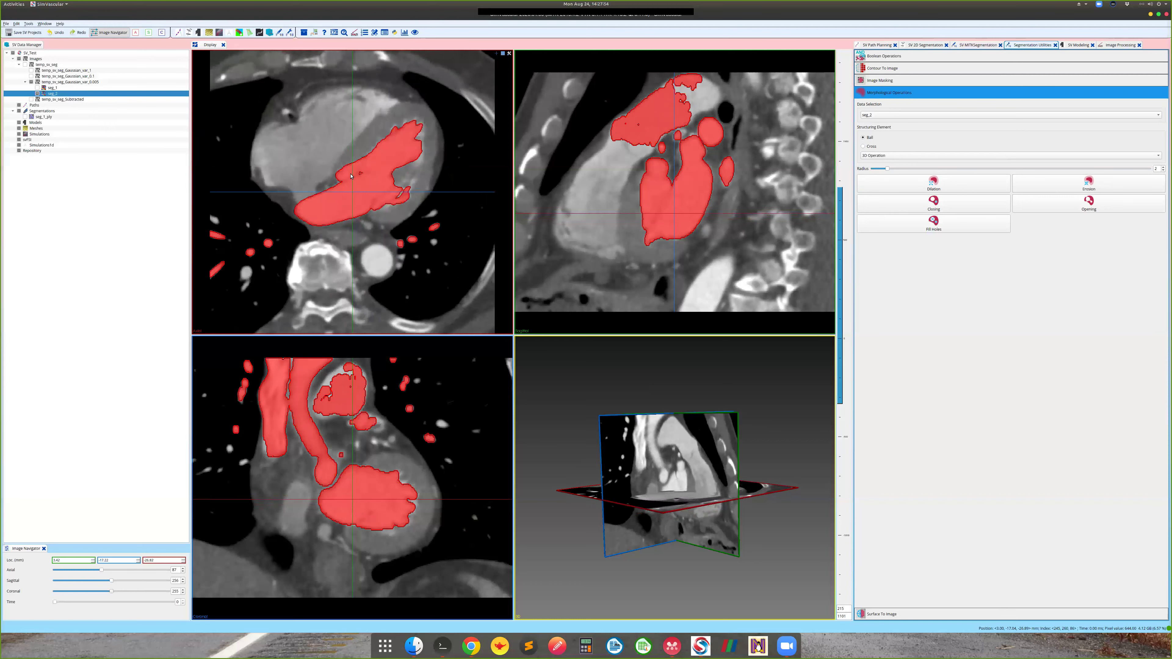
{"action": "scroll", "coordinate": [346, 182], "scroll_direction": "up", "scroll_amount": 11}
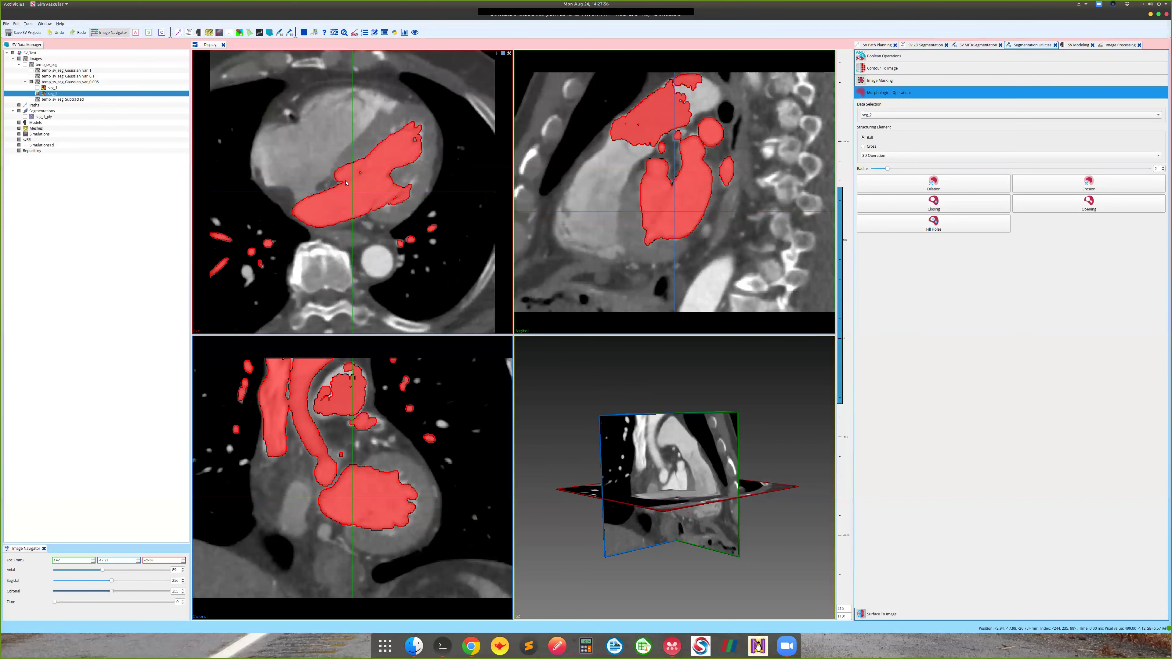
{"action": "scroll", "coordinate": [346, 182], "scroll_direction": "up", "scroll_amount": 6}
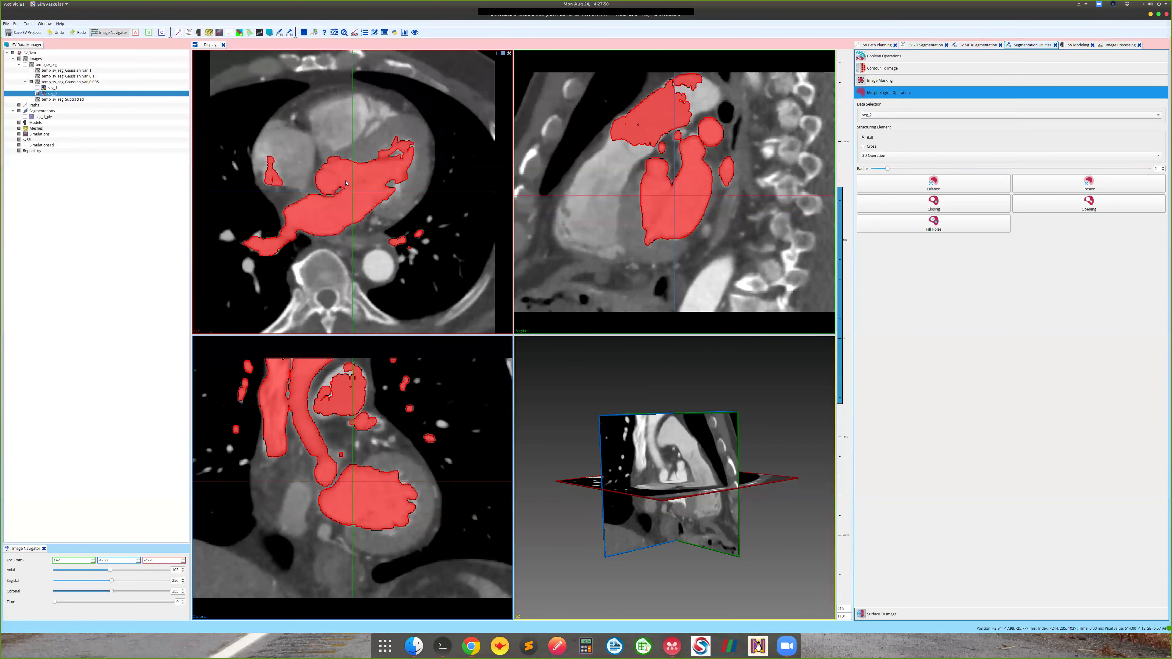
{"action": "scroll", "coordinate": [346, 183], "scroll_direction": "up", "scroll_amount": 11}
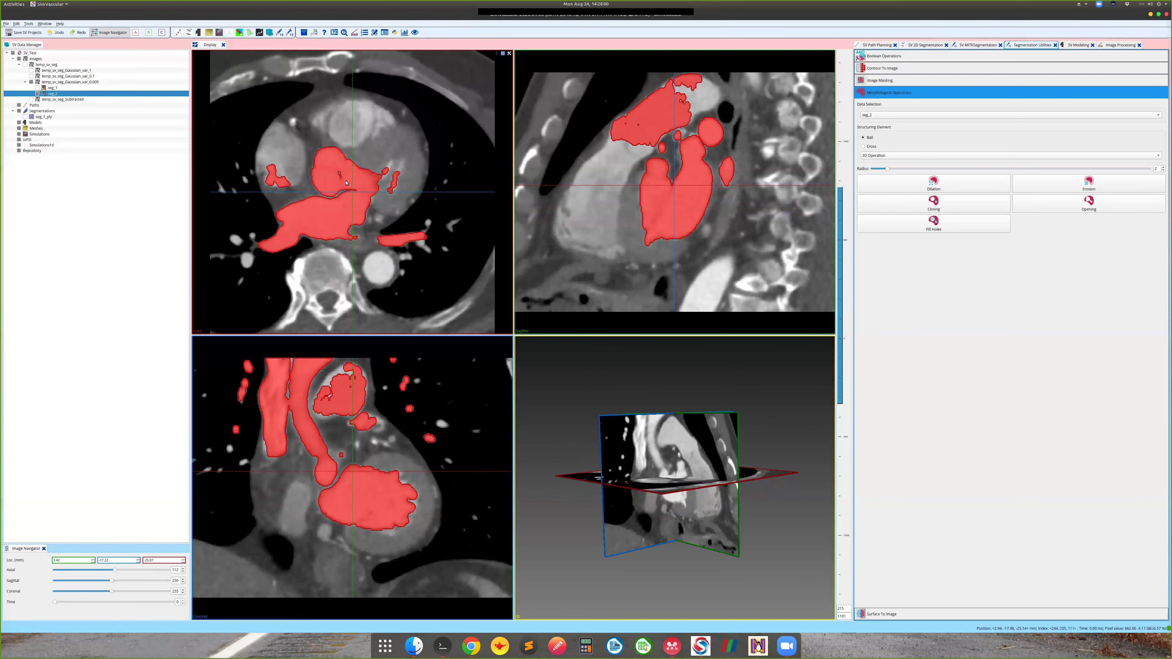
{"action": "scroll", "coordinate": [346, 183], "scroll_direction": "up", "scroll_amount": 10}
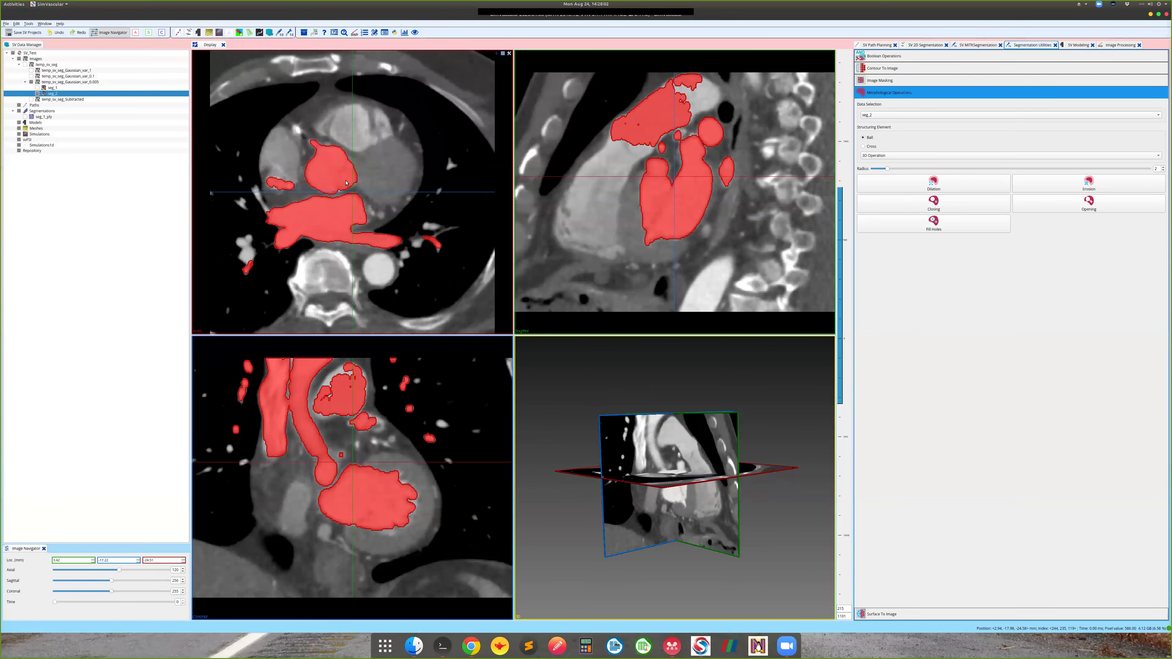
{"action": "scroll", "coordinate": [346, 182], "scroll_direction": "down", "scroll_amount": 7}
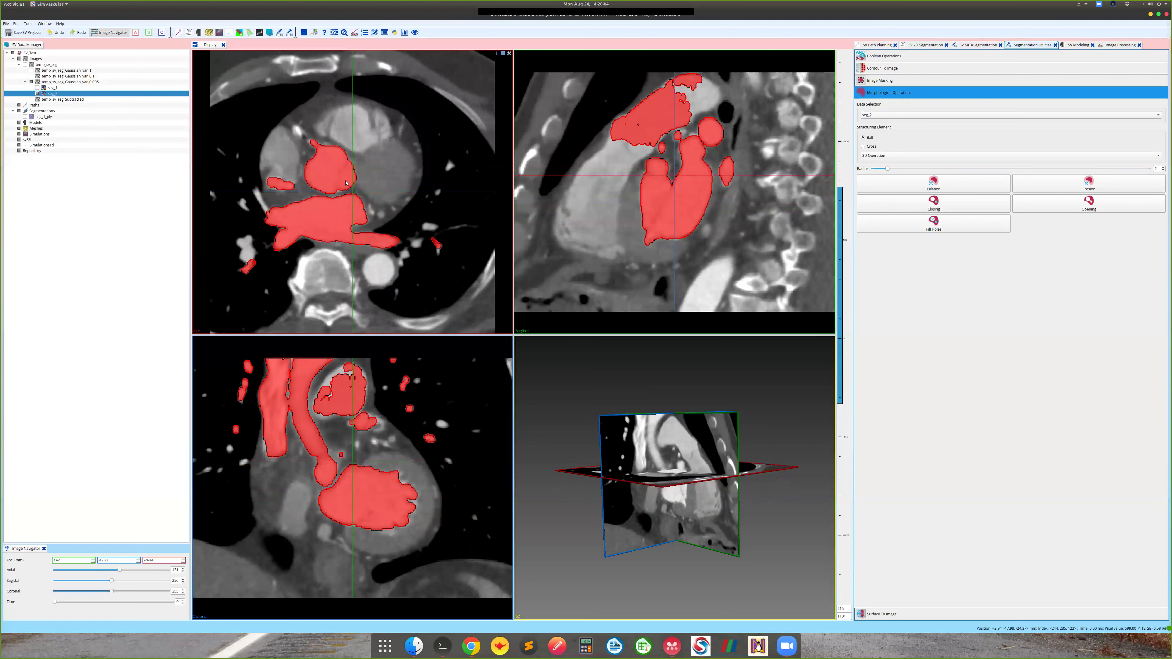
Create a polygon model from seg_2 and name it seg_2_ply.
{"action": "right_click", "coordinate": [60, 94]}
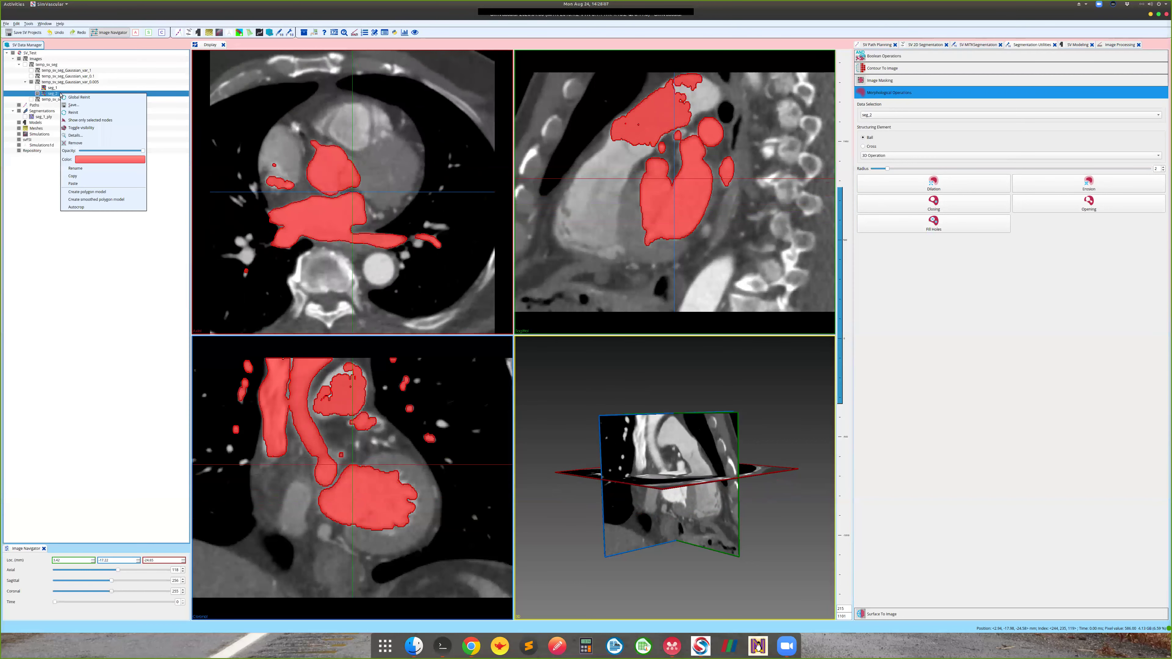
{"action": "left_click", "coordinate": [72, 191]}
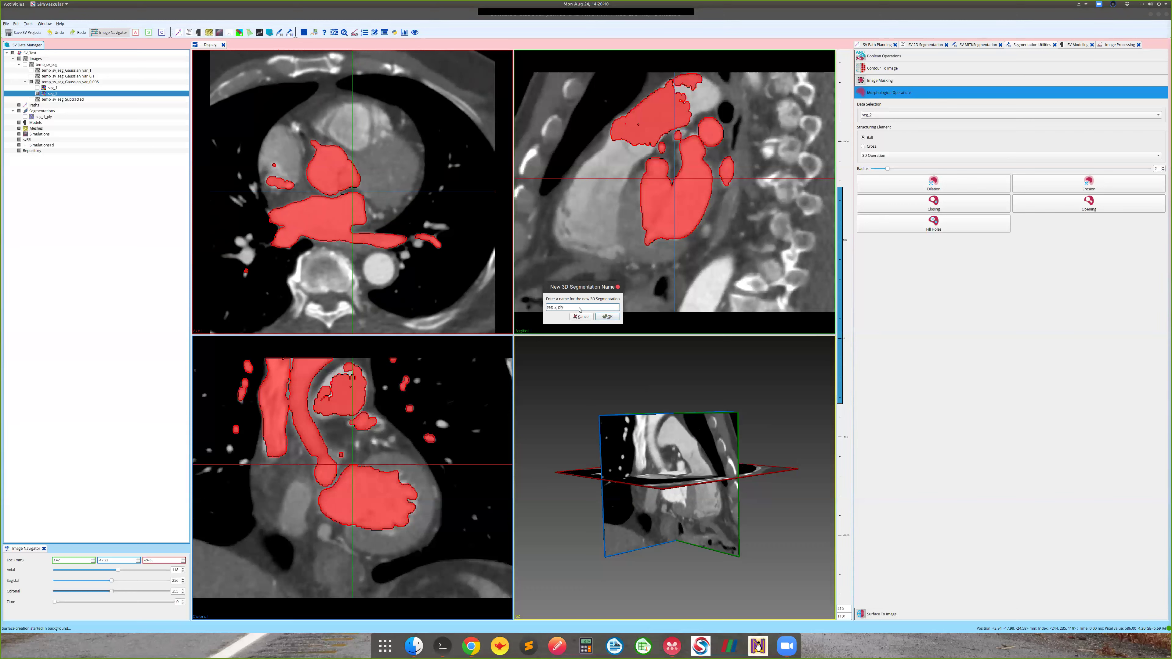
{"action": "left_click", "coordinate": [607, 316]}
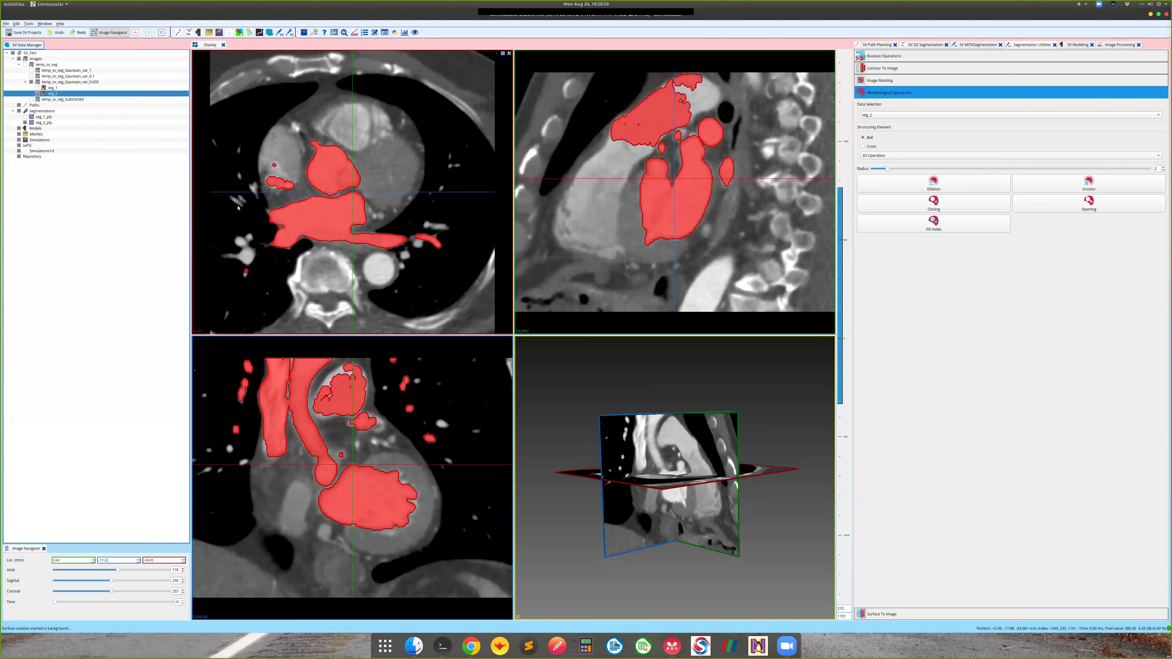
Reset the views, hide the image planes in 3D and inspect the seg_2_ply surface in a maximized 3D view.
{"action": "right_click", "coordinate": [14, 53]}
{"action": "left_click", "coordinate": [51, 118]}
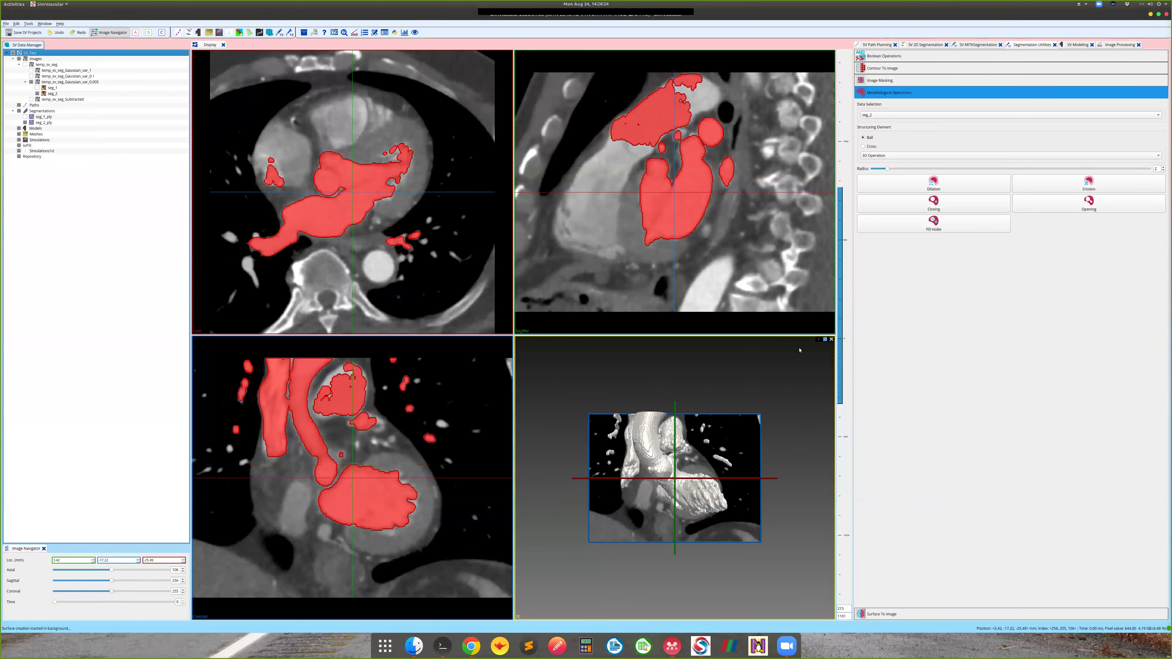
{"action": "left_click", "coordinate": [825, 339]}
{"action": "left_click", "coordinate": [830, 353]}
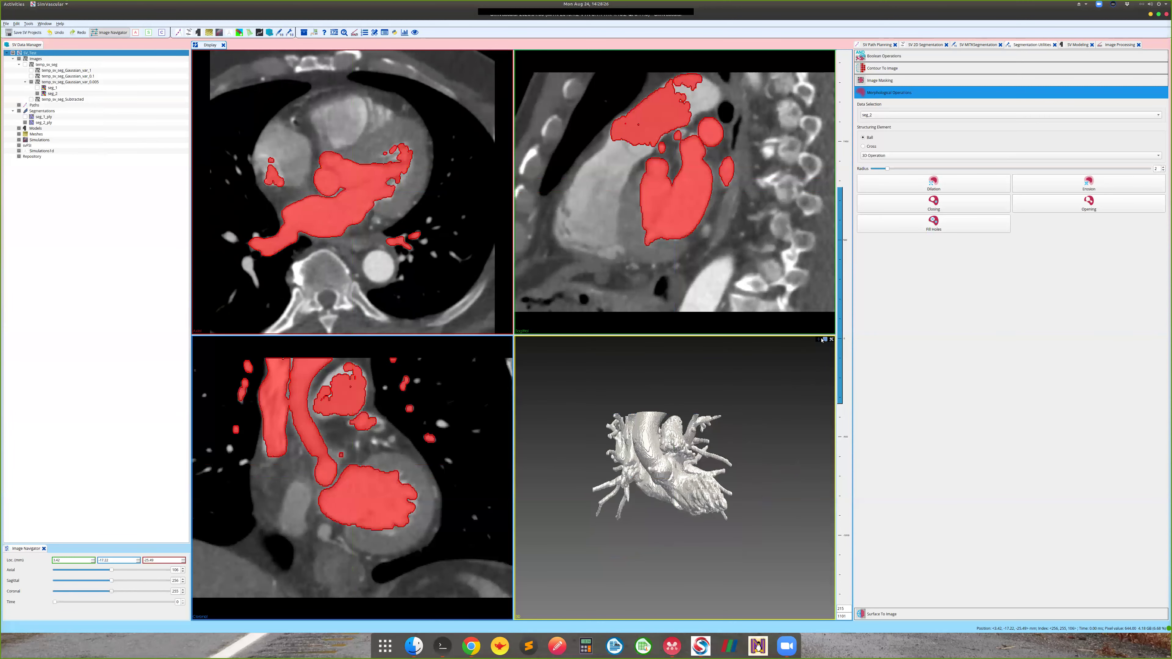
{"action": "left_click", "coordinate": [822, 340]}
{"action": "left_click_drag", "start_coordinate": [581, 259], "coordinate": [331, 366]}
{"action": "left_click_drag", "start_coordinate": [551, 352], "coordinate": [459, 278]}
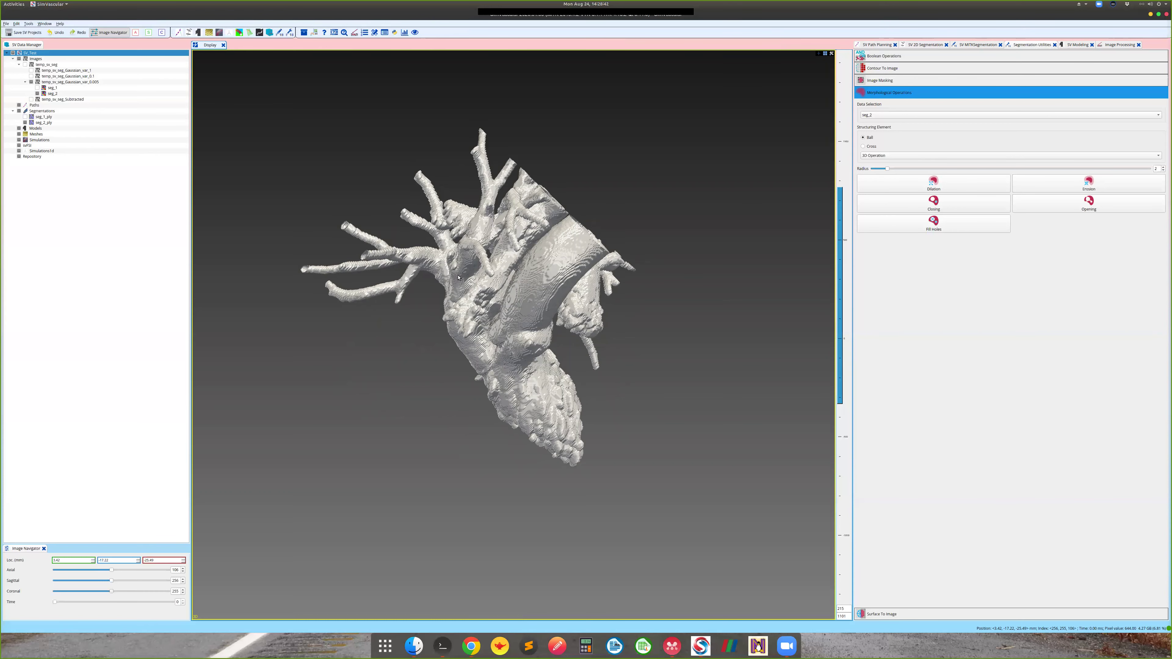
Toggle the visibility of the seg_1 mask and view the seg_2_ply surface from the opposite side.
{"action": "left_click", "coordinate": [37, 88]}
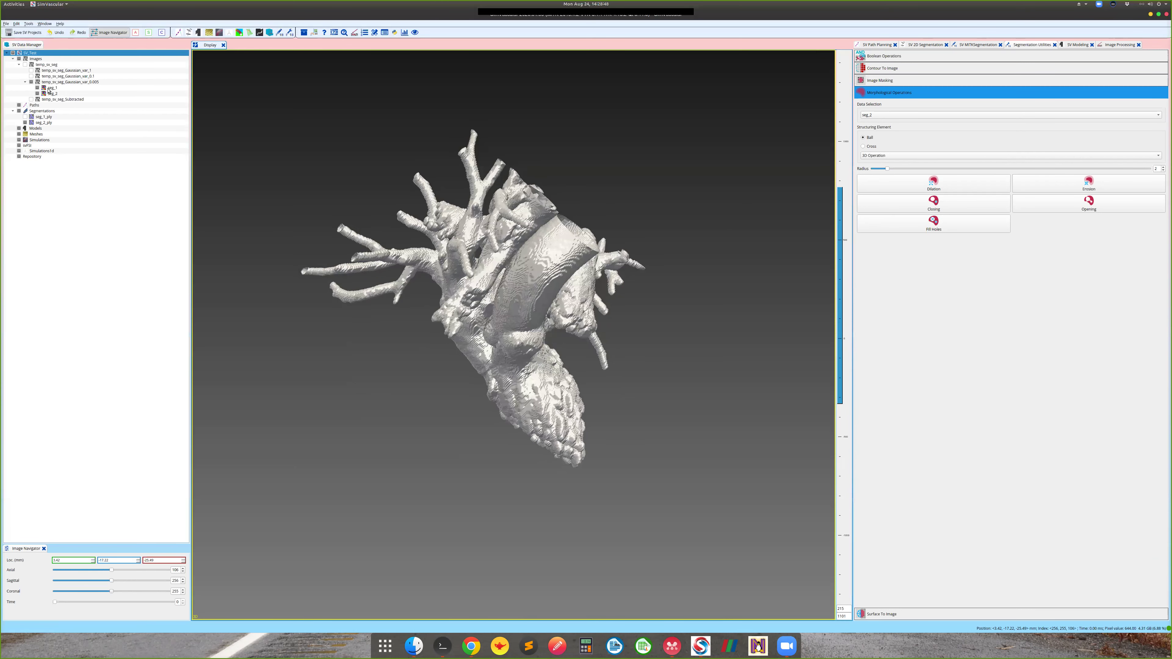
{"action": "right_click", "coordinate": [40, 58]}
{"action": "left_click", "coordinate": [58, 60]}
{"action": "left_click_drag", "start_coordinate": [439, 324], "coordinate": [416, 440]}
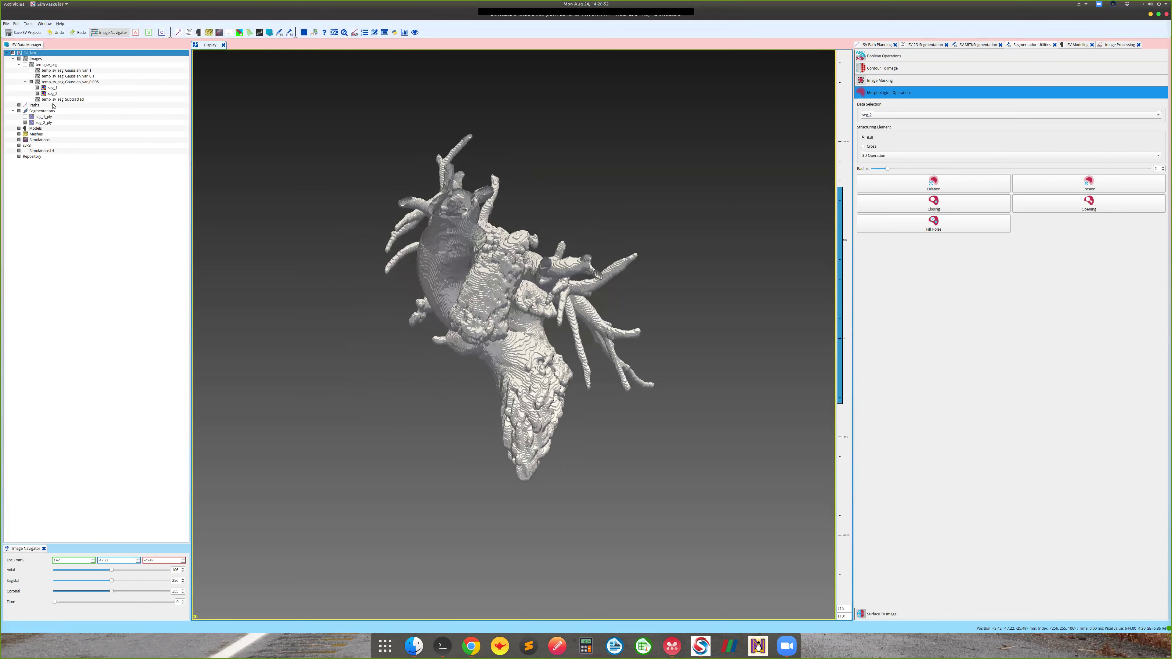
Display seg_1_ply for comparison, hide it again and inspect the seg_2_ply surface from several angles and up close.
{"action": "left_click", "coordinate": [25, 117]}
{"action": "left_click_drag", "start_coordinate": [576, 300], "coordinate": [705, 274]}
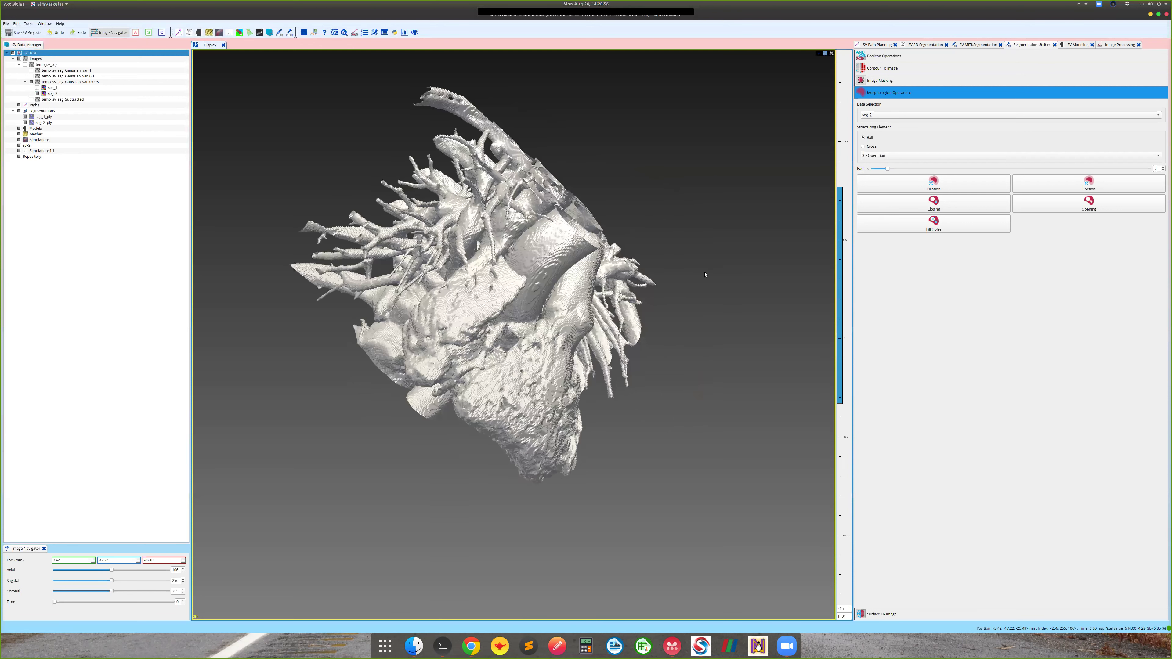
{"action": "left_click_drag", "start_coordinate": [647, 317], "coordinate": [566, 308]}
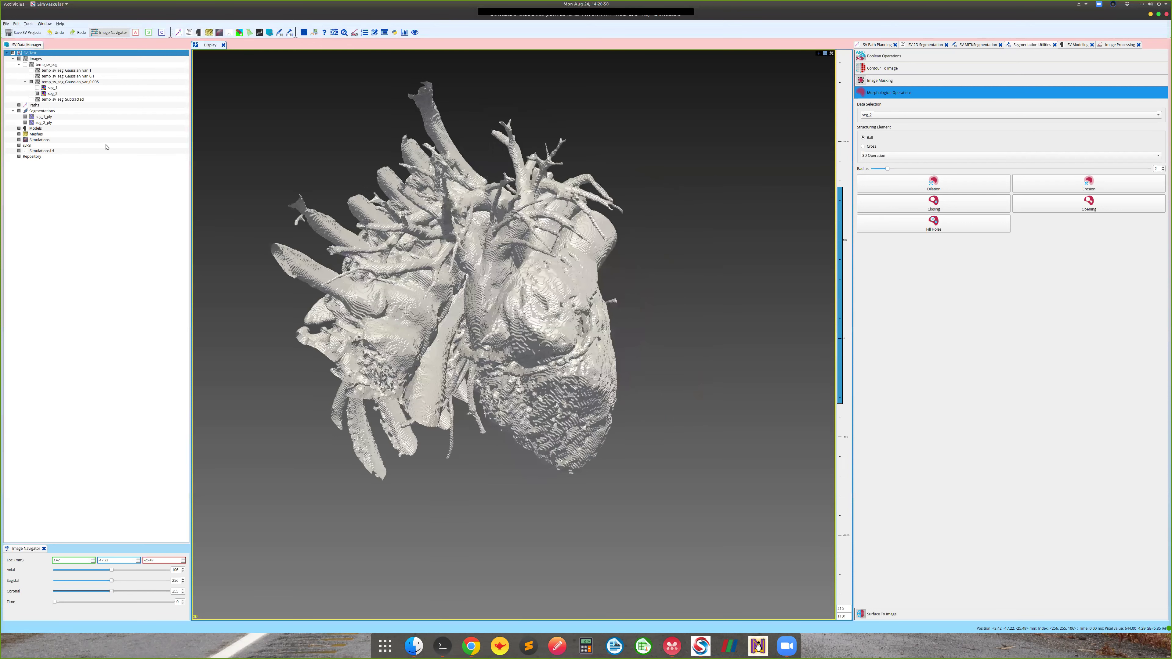
{"action": "left_click", "coordinate": [25, 117]}
{"action": "left_click_drag", "start_coordinate": [410, 312], "coordinate": [444, 304]}
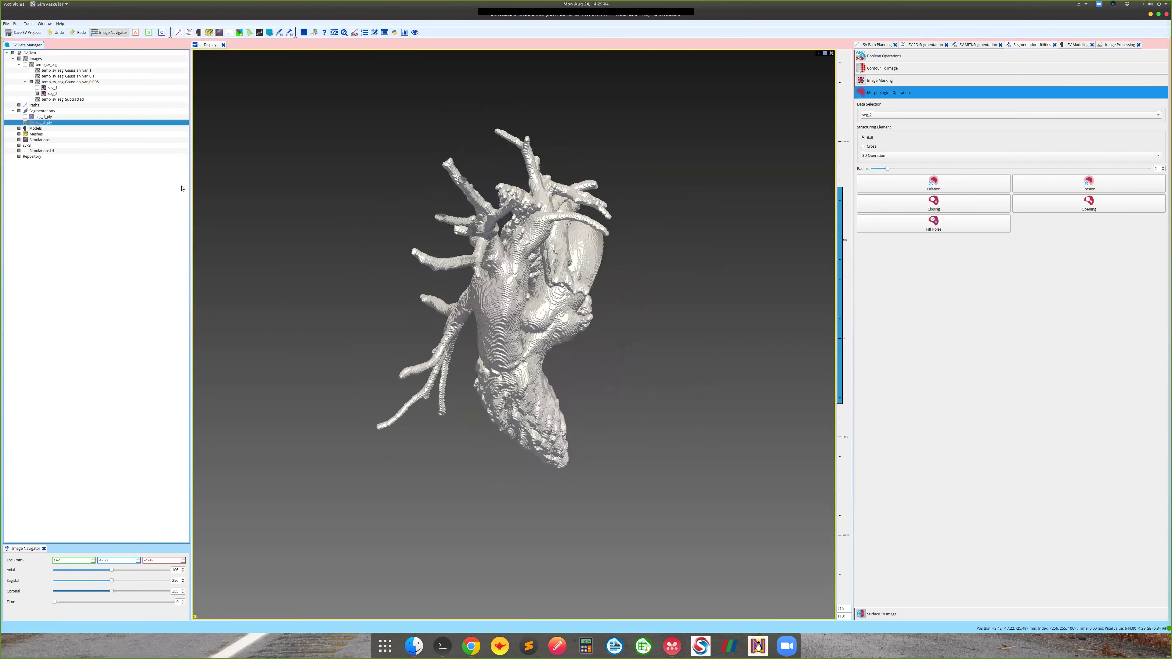
{"action": "left_click_drag", "start_coordinate": [600, 392], "coordinate": [662, 372]}
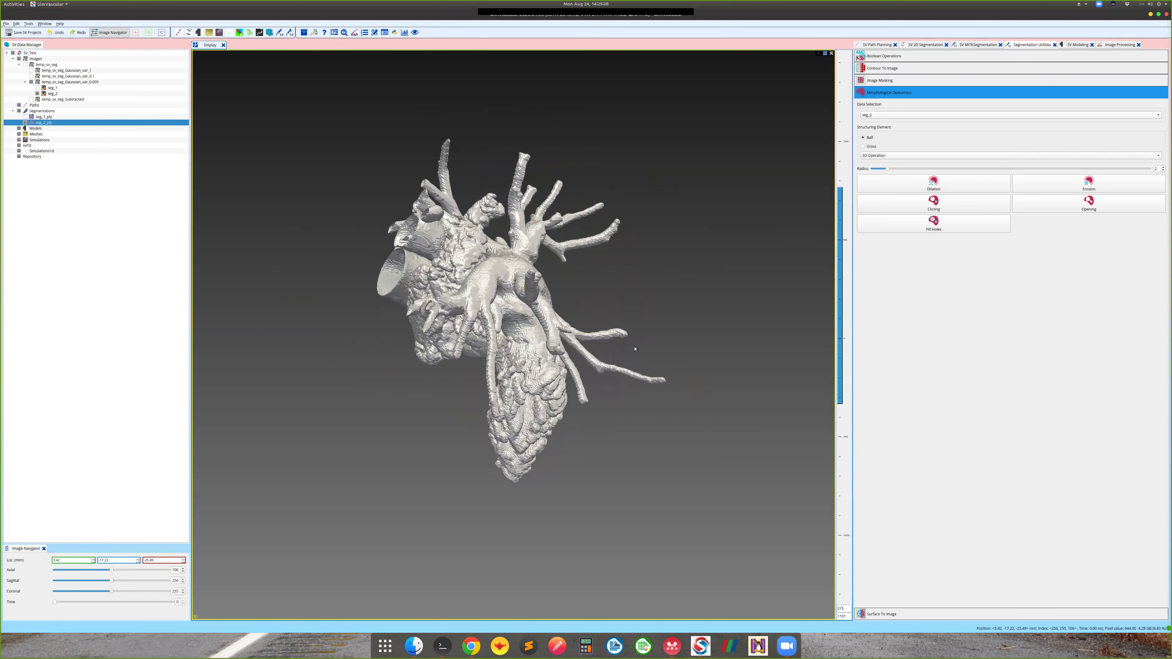
{"action": "left_click_drag", "start_coordinate": [624, 343], "coordinate": [627, 377]}
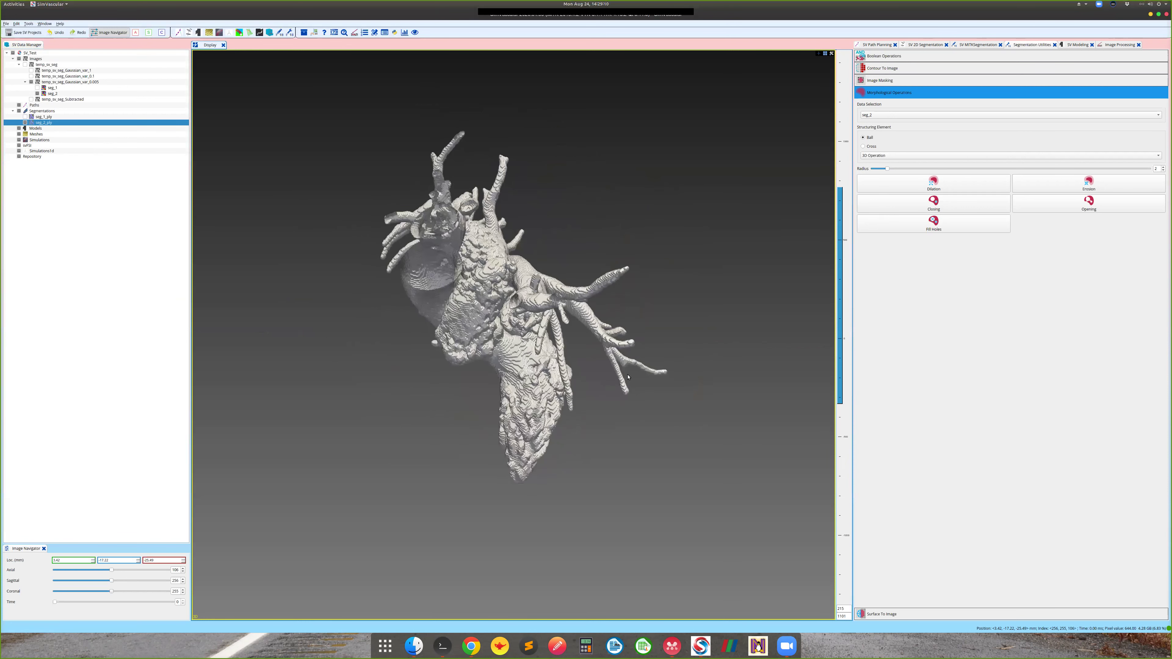
{"action": "scroll", "coordinate": [565, 378], "scroll_direction": "up", "scroll_amount": 5}
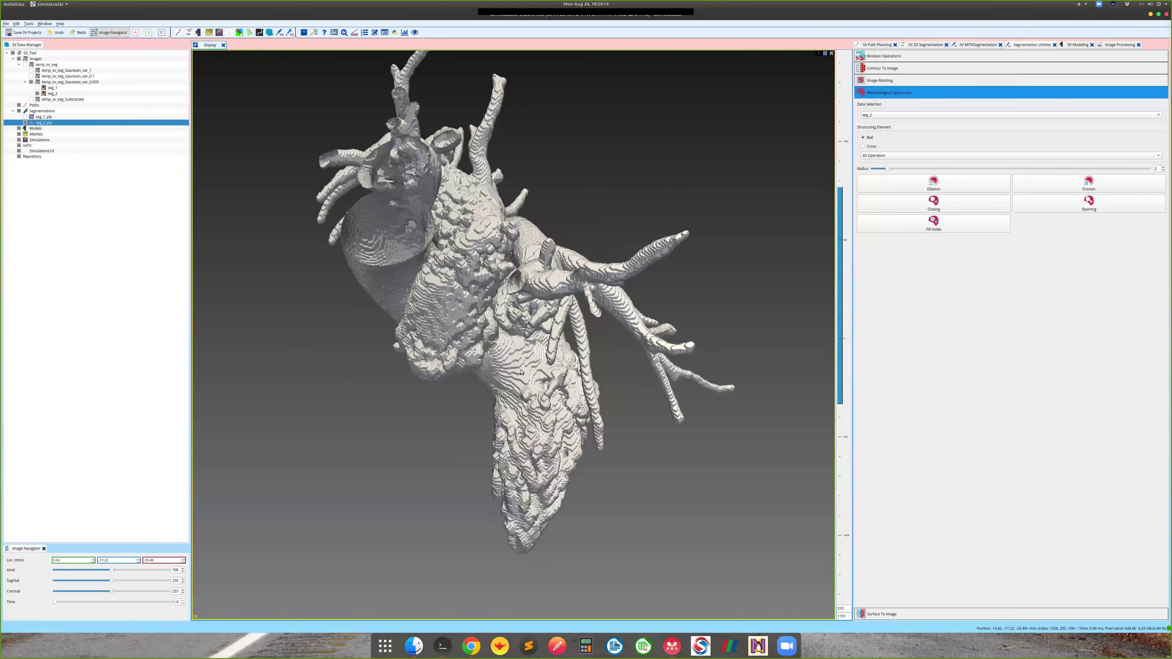
Create a new PolyData model named mdl_2 in the project's Models folder.
{"action": "left_click", "coordinate": [36, 130]}
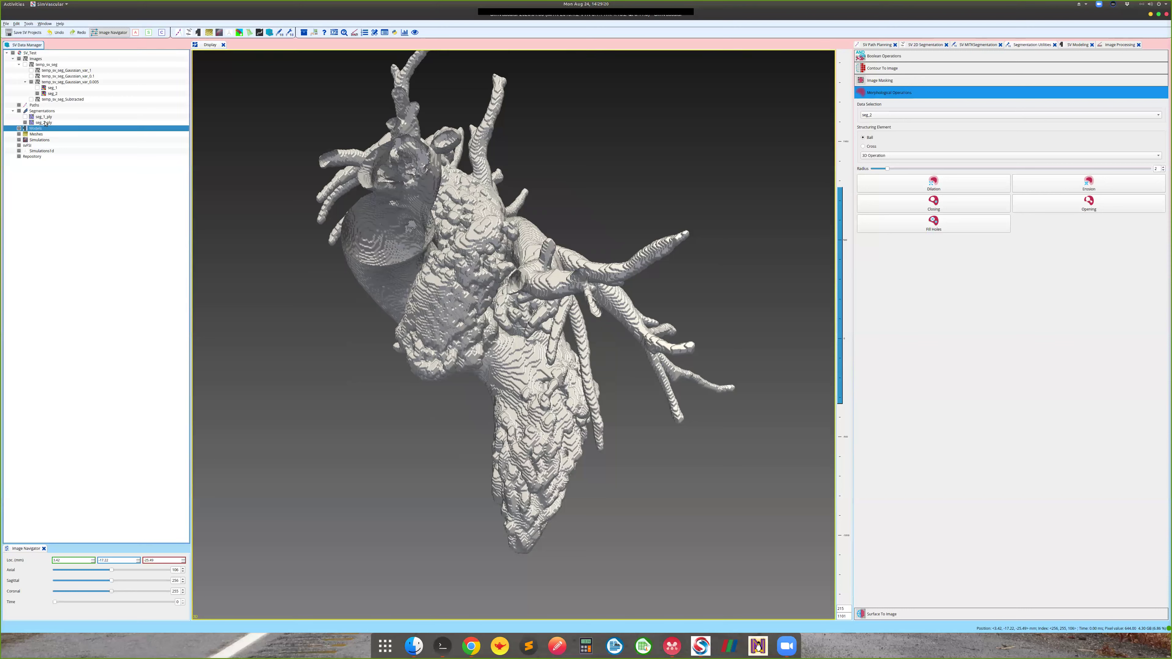
{"action": "right_click", "coordinate": [45, 130]}
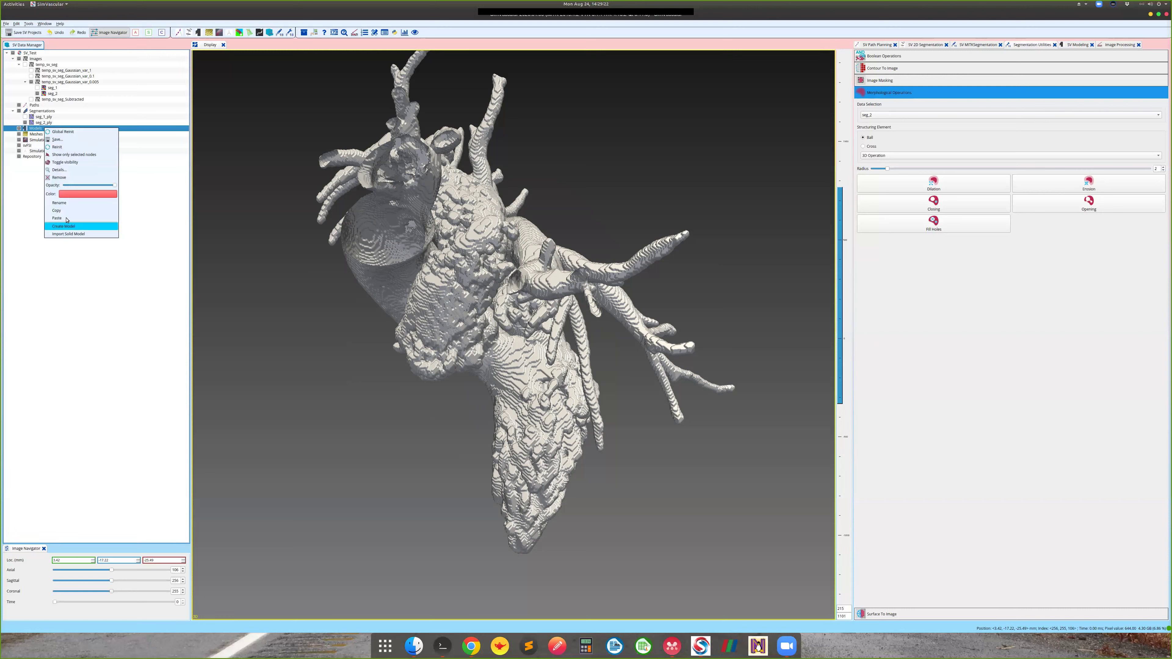
{"action": "left_click", "coordinate": [87, 226]}
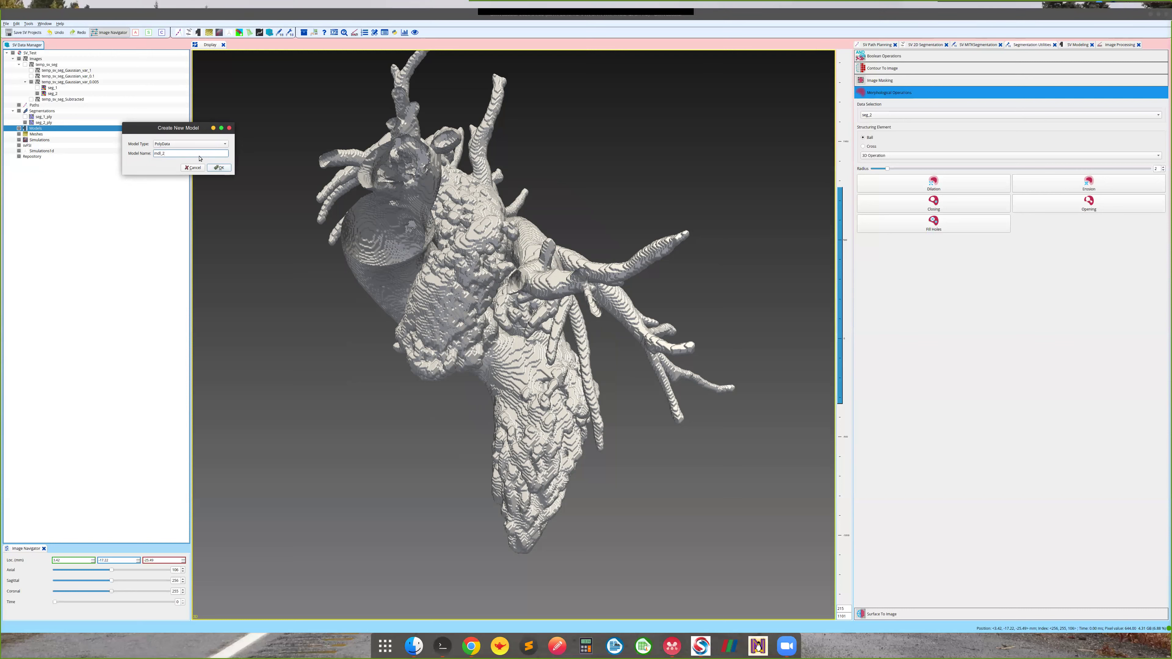
{"action": "key", "text": "Return"}
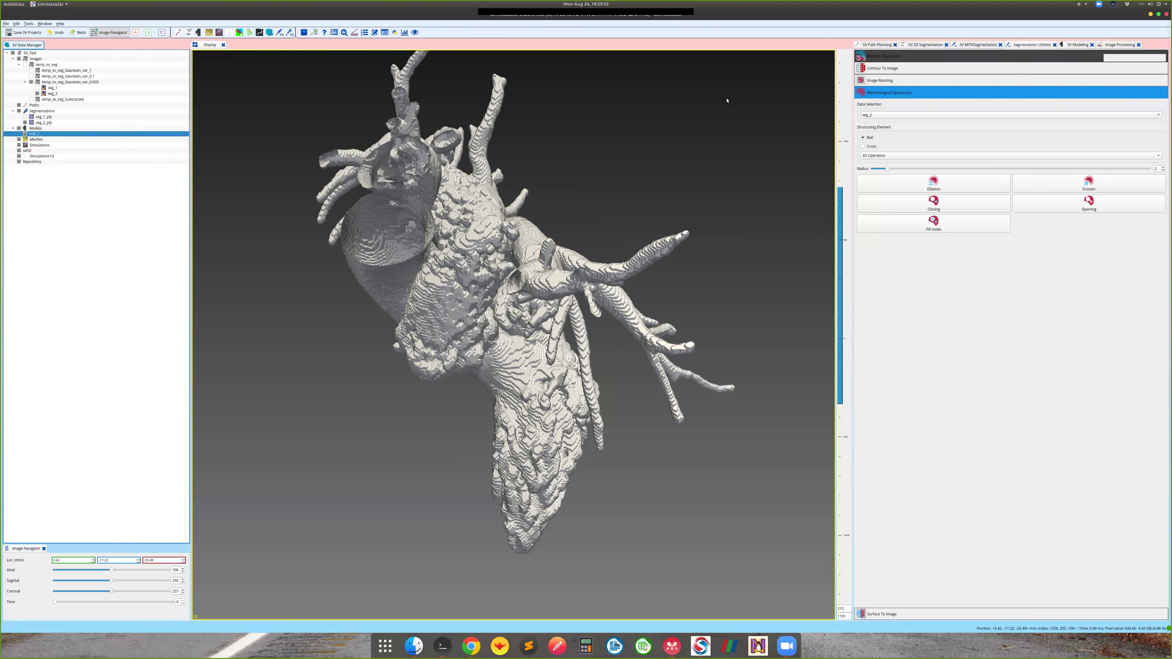
Build the mdl_2 solid model using only the seg_2_ply segmentation and view it from another angle.
{"action": "left_click", "coordinate": [1076, 45]}
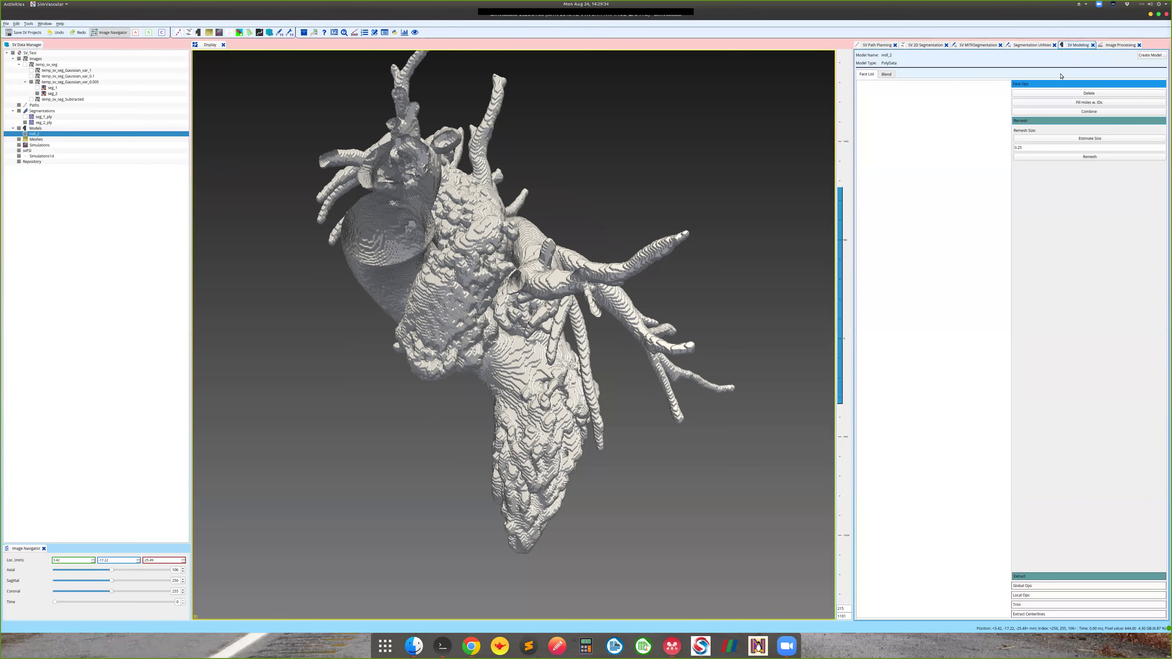
{"action": "left_click", "coordinate": [1155, 55]}
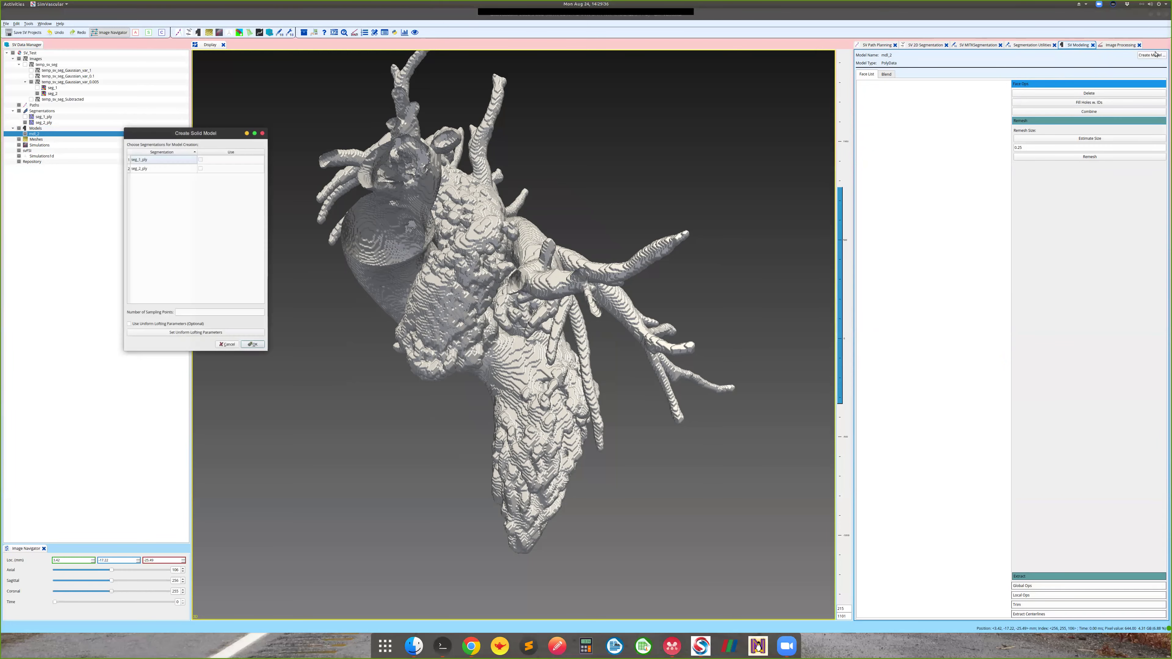
{"action": "left_click", "coordinate": [197, 163]}
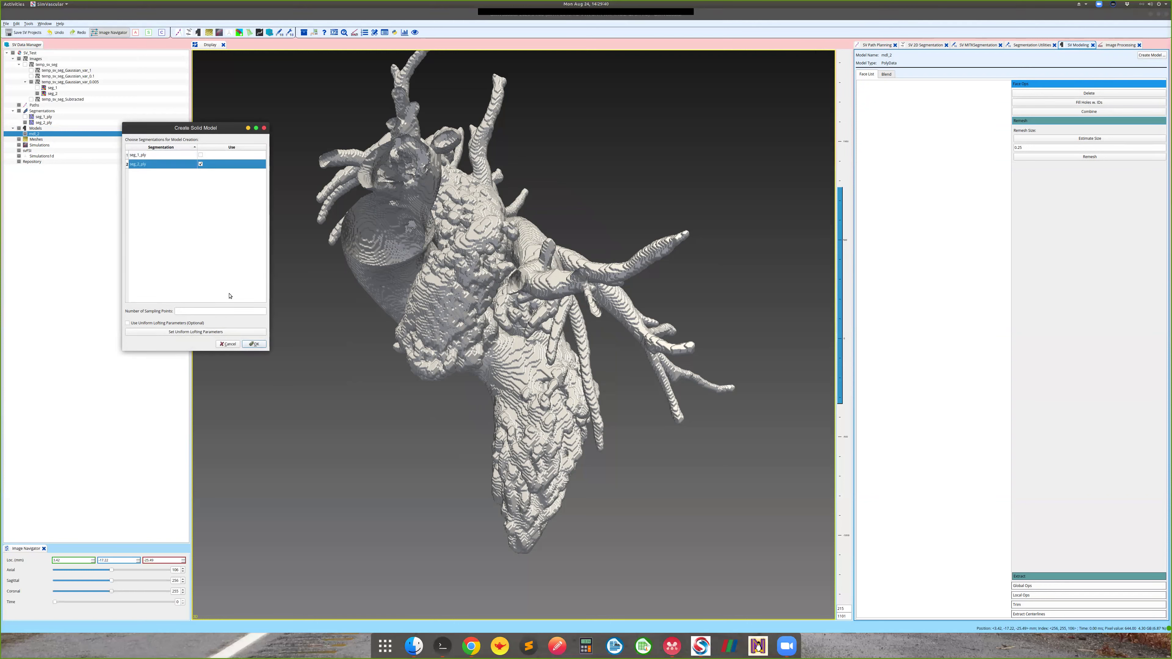
{"action": "left_click", "coordinate": [253, 344]}
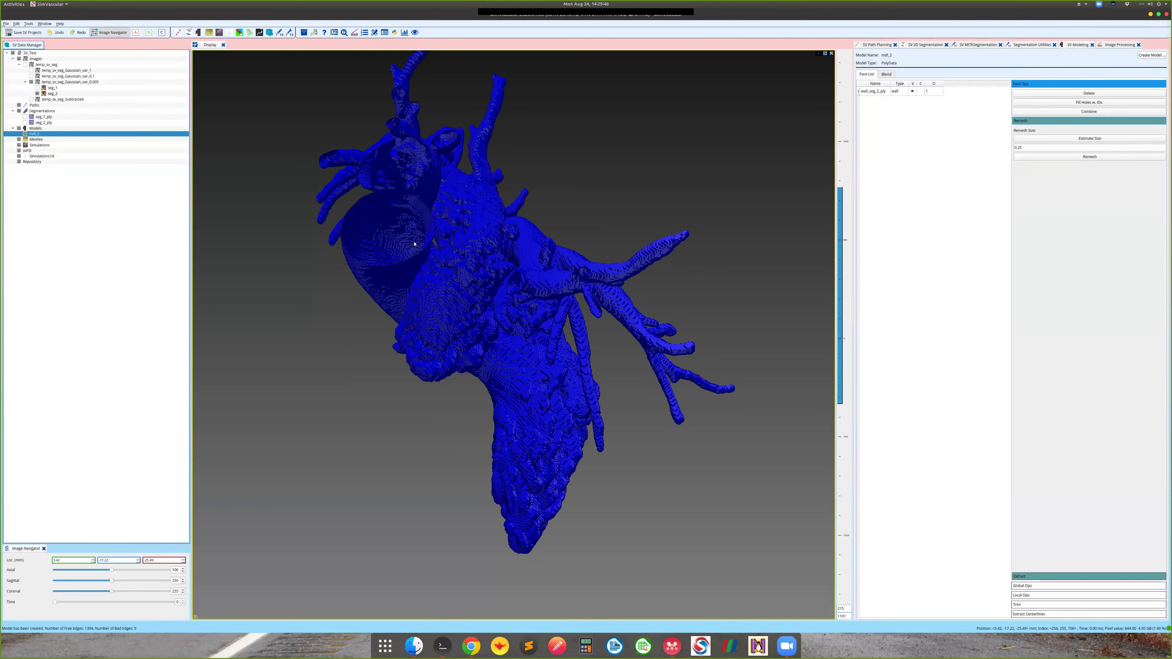
{"action": "left_click_drag", "start_coordinate": [511, 290], "coordinate": [457, 267]}
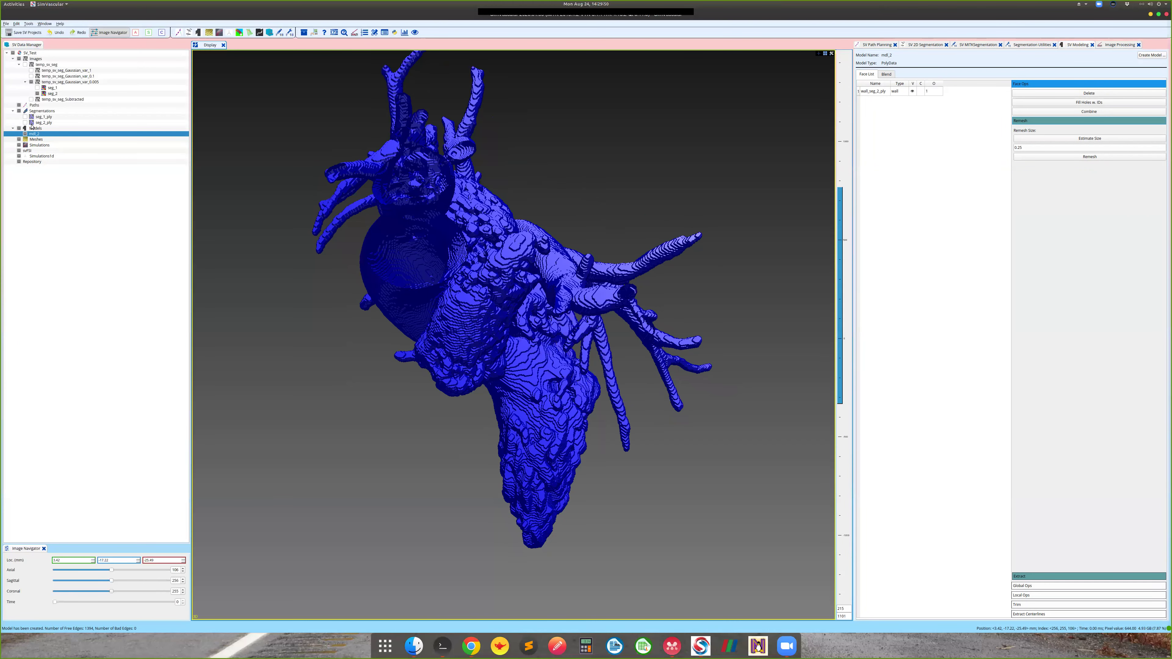
Export the mdl_2 solid model to the SV_Test folder as test_mdl_2.stl, using the vtp vtk vtu stl ply file filter.
{"action": "right_click", "coordinate": [37, 133]}
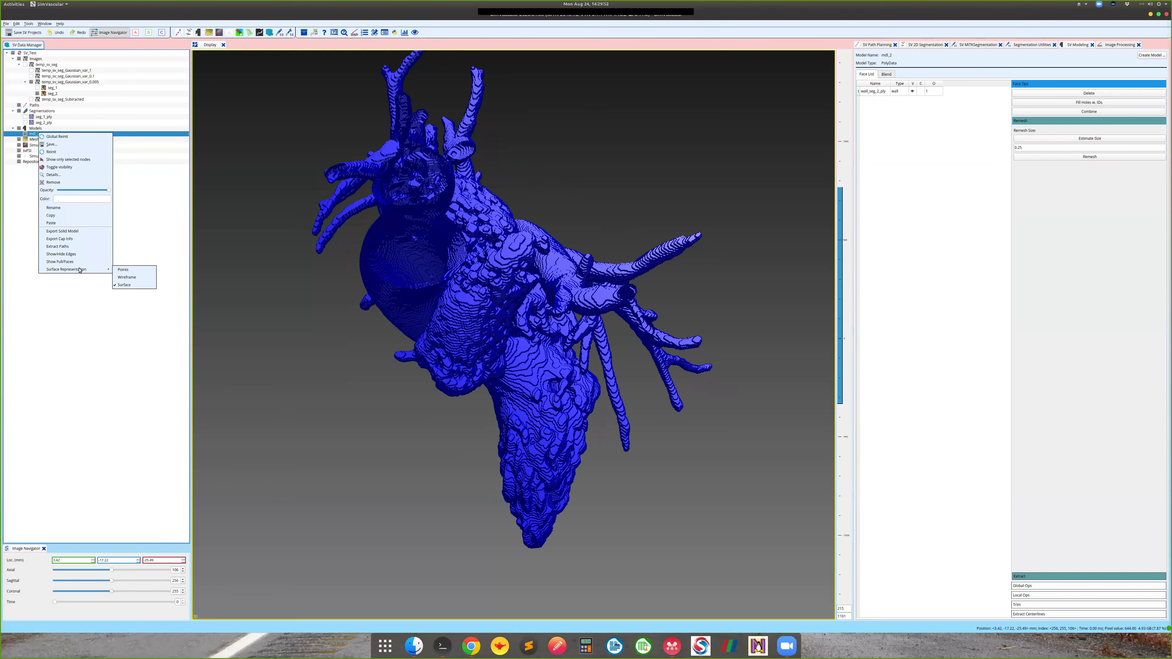
{"action": "left_click", "coordinate": [73, 232]}
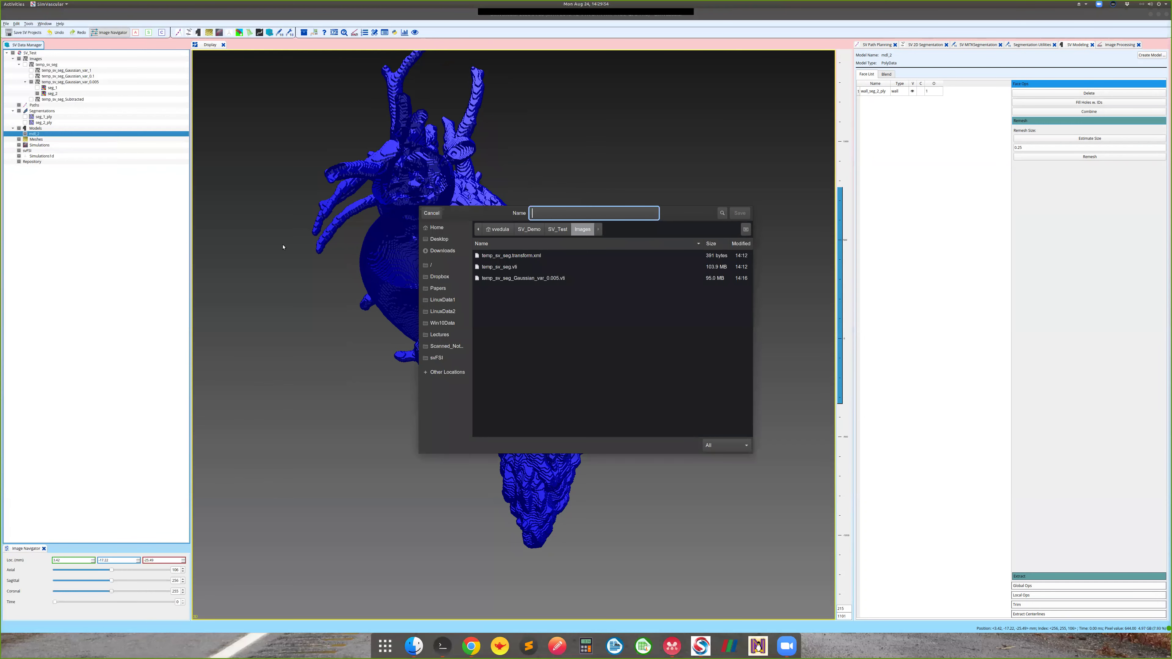
{"action": "left_click", "coordinate": [710, 443]}
{"action": "left_click", "coordinate": [726, 462]}
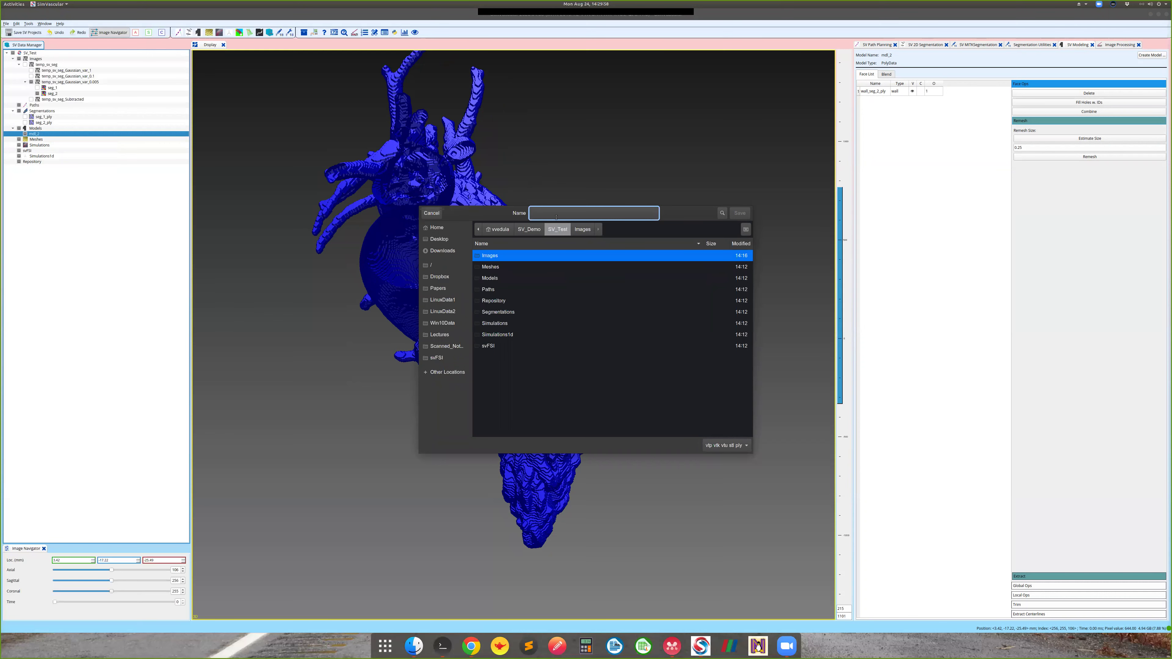
{"action": "type", "text": "test_md_2.stl"}
{"action": "key", "text": "Return"}
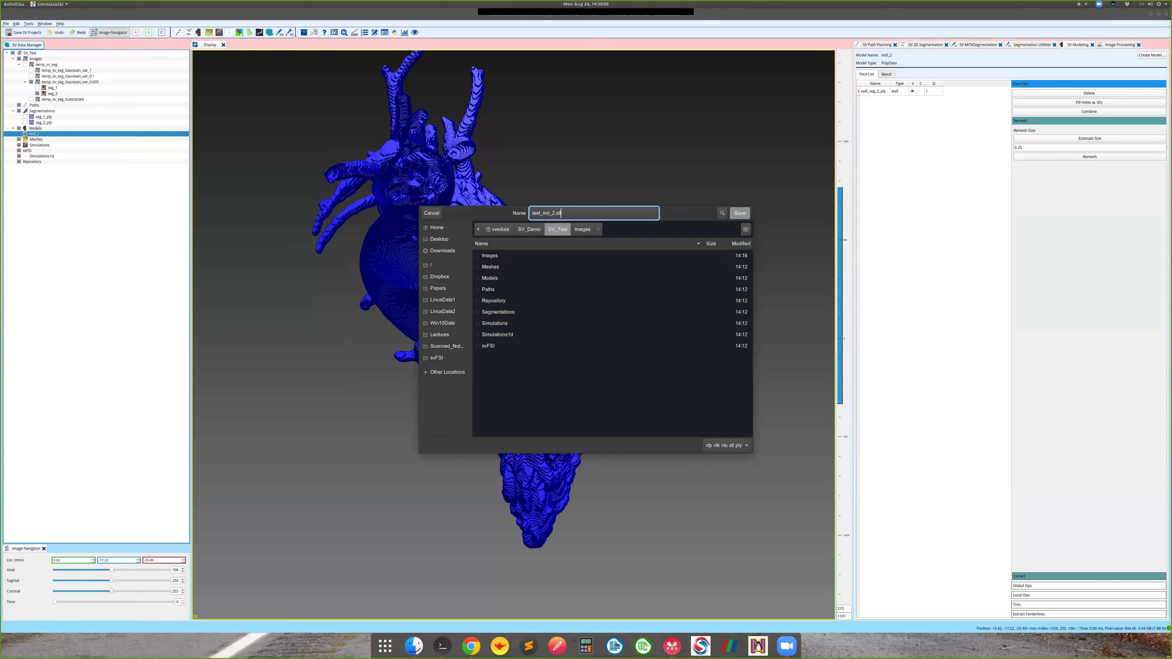
{"action": "key", "text": "Return"}
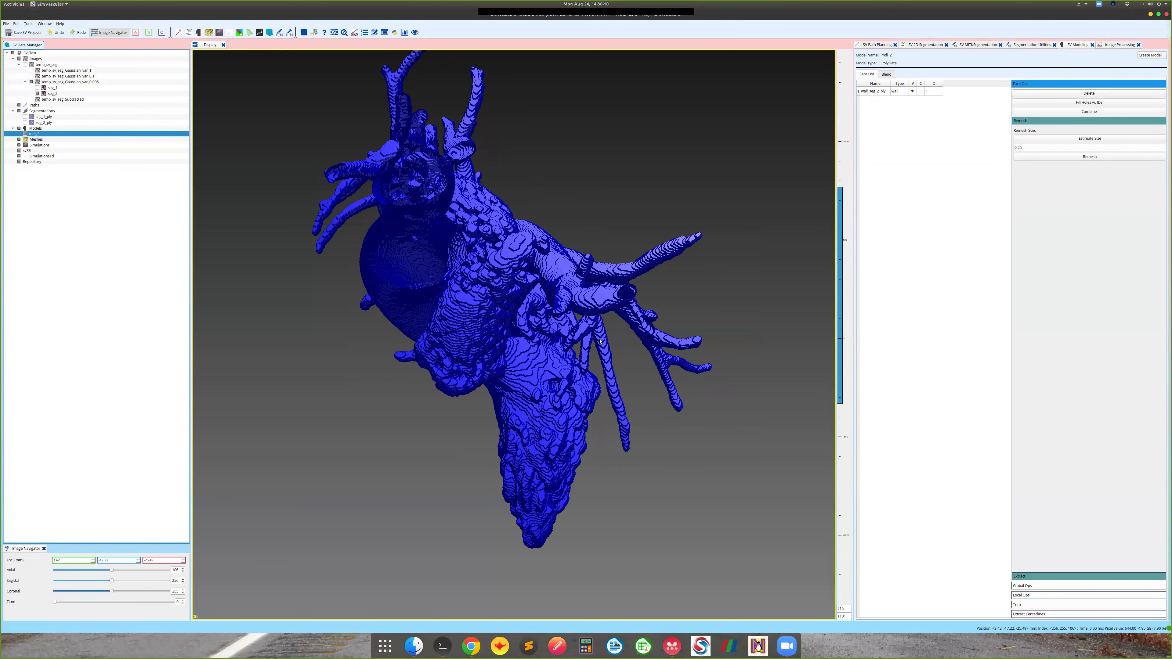
Show the seg_2_ply surface instead of the mdl_2 model and inspect it from several angles.
{"action": "left_click", "coordinate": [26, 122]}
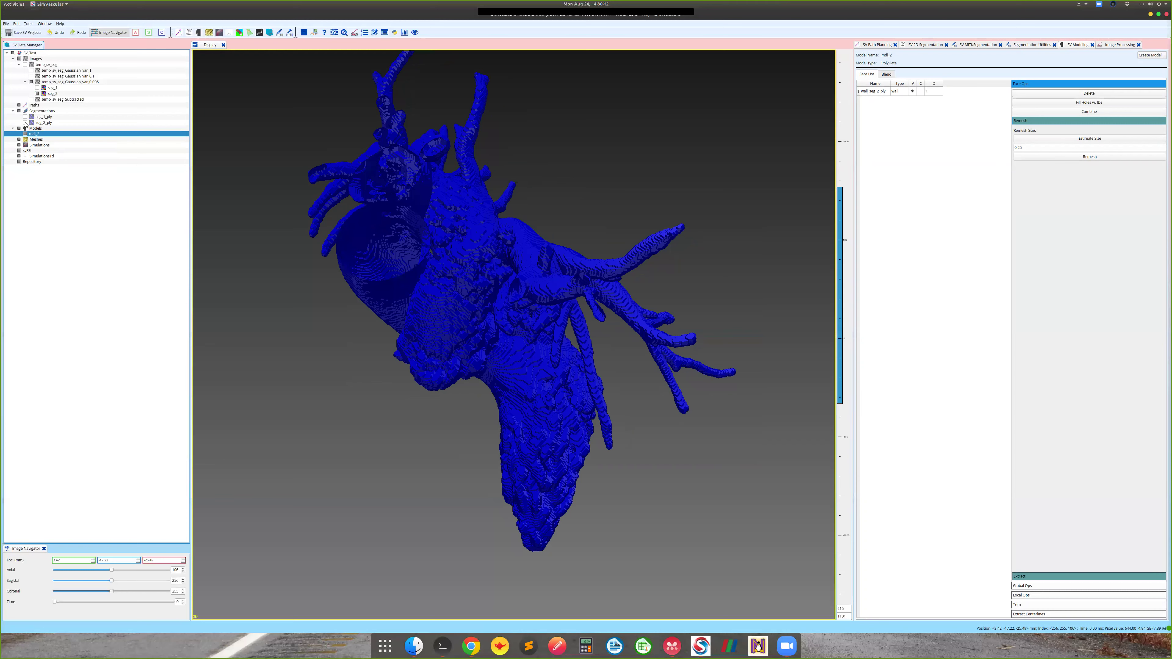
{"action": "left_click", "coordinate": [26, 134]}
{"action": "left_click_drag", "start_coordinate": [494, 283], "coordinate": [584, 337]}
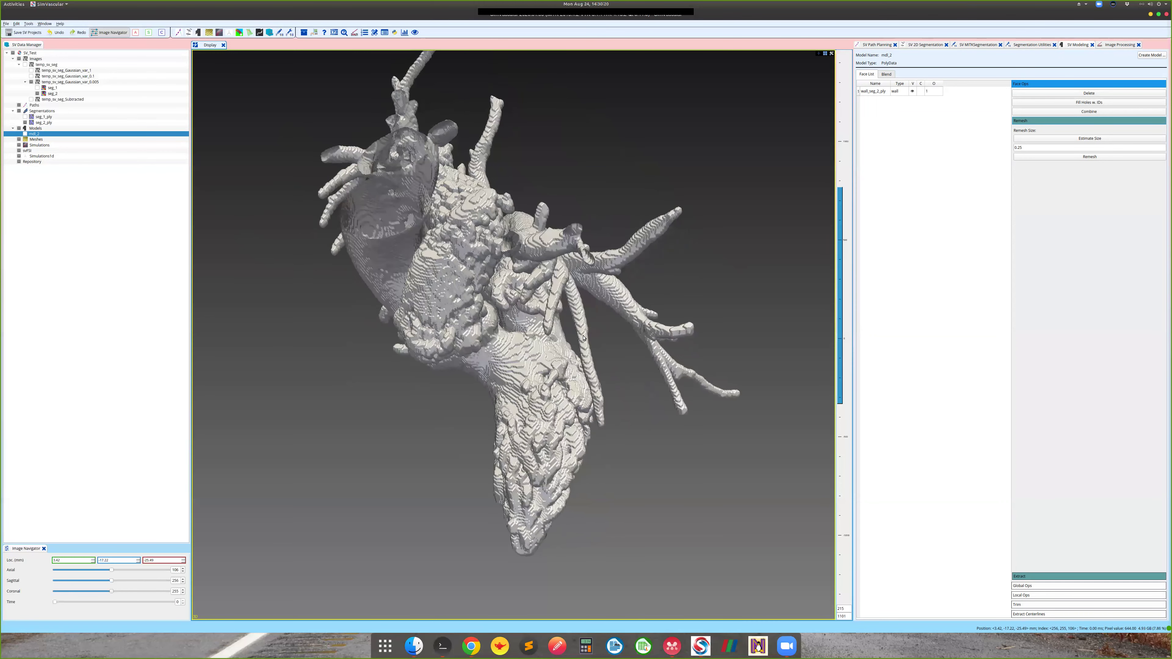
{"action": "left_click_drag", "start_coordinate": [500, 329], "coordinate": [670, 384]}
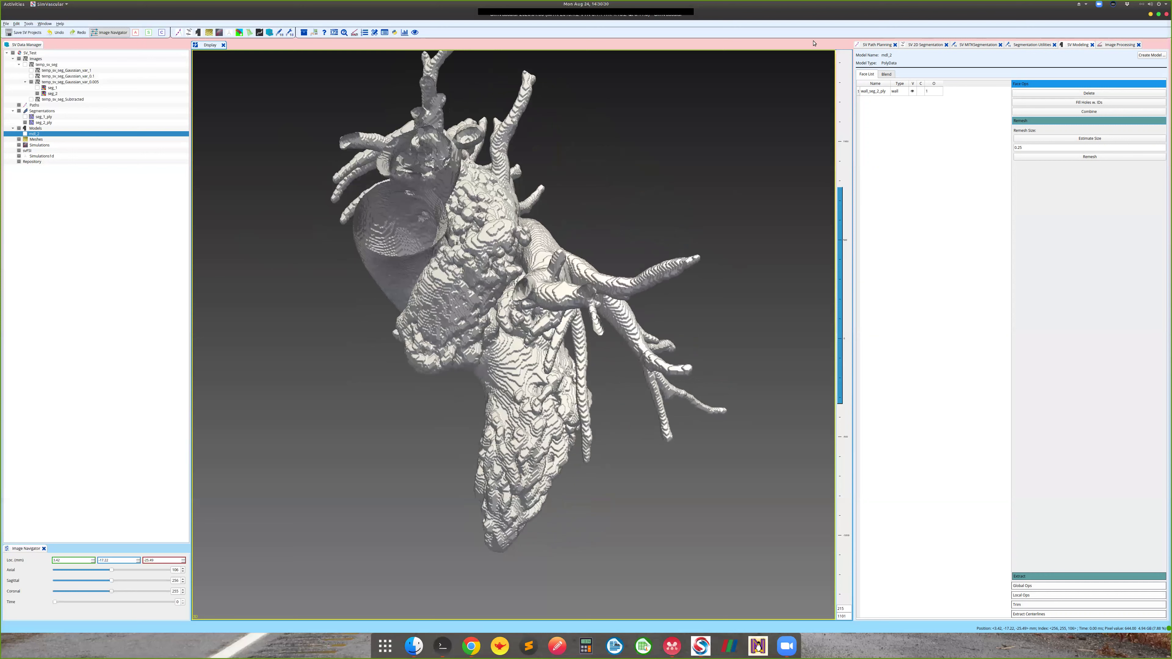
{"action": "left_click_drag", "start_coordinate": [636, 289], "coordinate": [523, 364]}
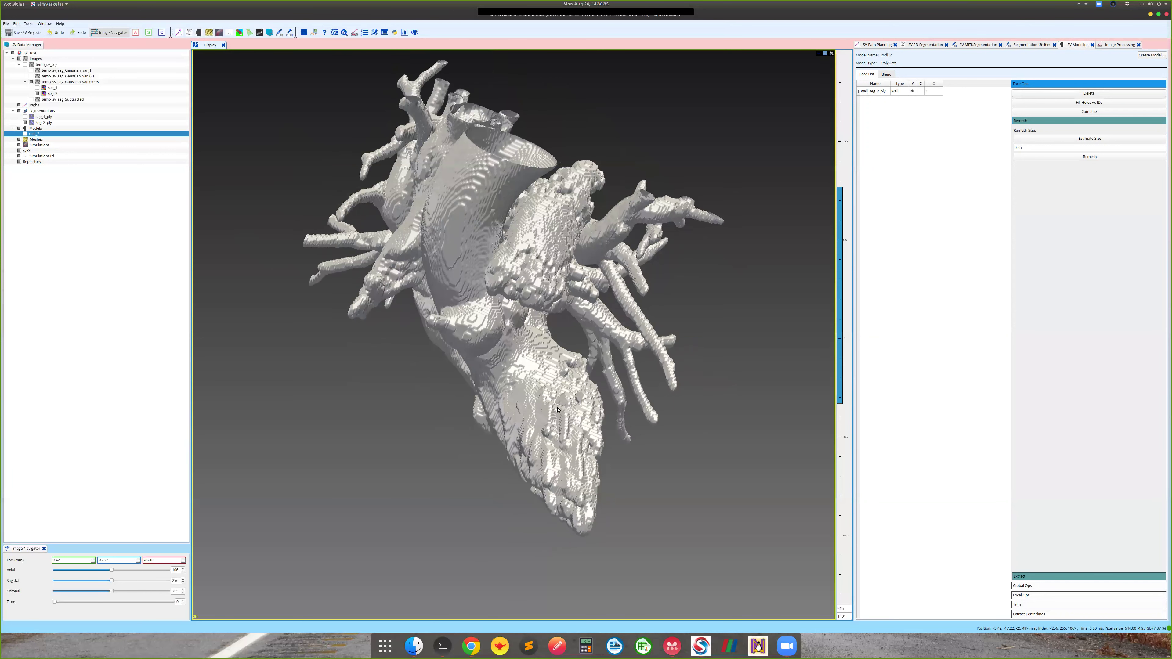
{"action": "left_click_drag", "start_coordinate": [558, 410], "coordinate": [515, 497]}
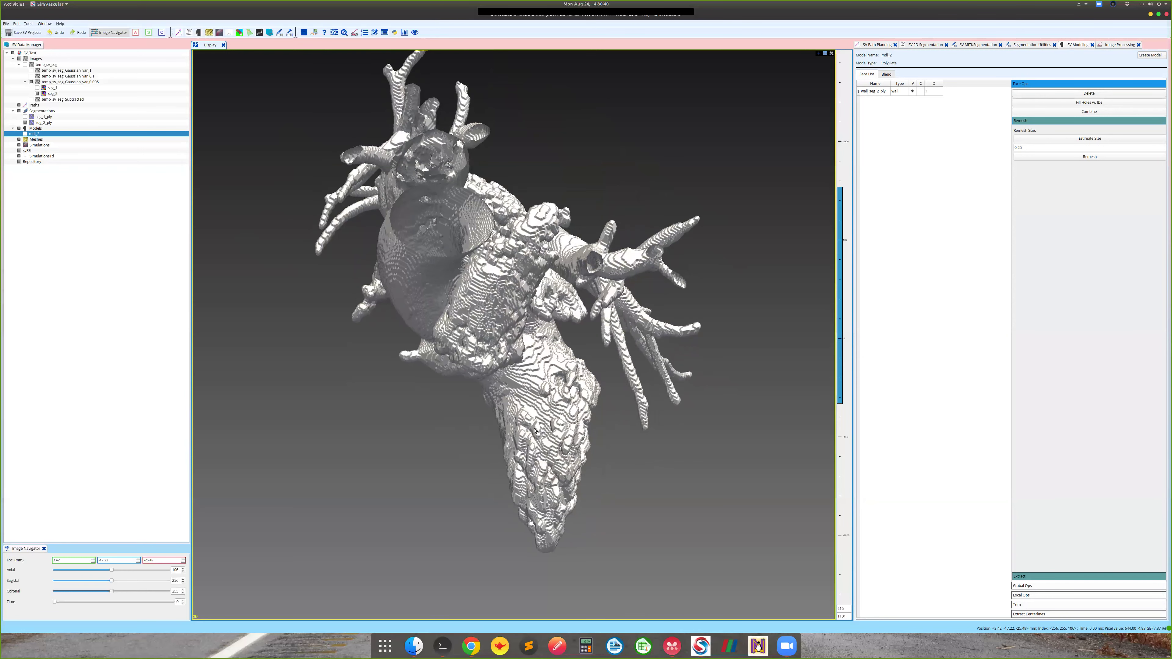
{"action": "left_click_drag", "start_coordinate": [534, 430], "coordinate": [550, 469]}
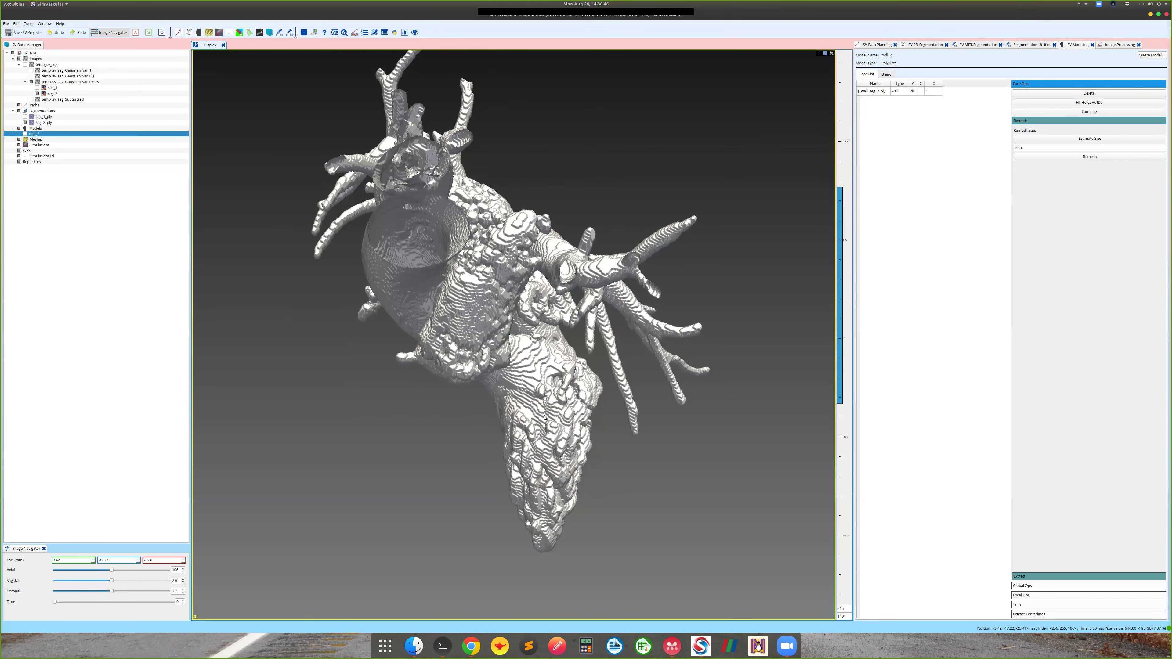
{"action": "left_click_drag", "start_coordinate": [551, 402], "coordinate": [594, 448]}
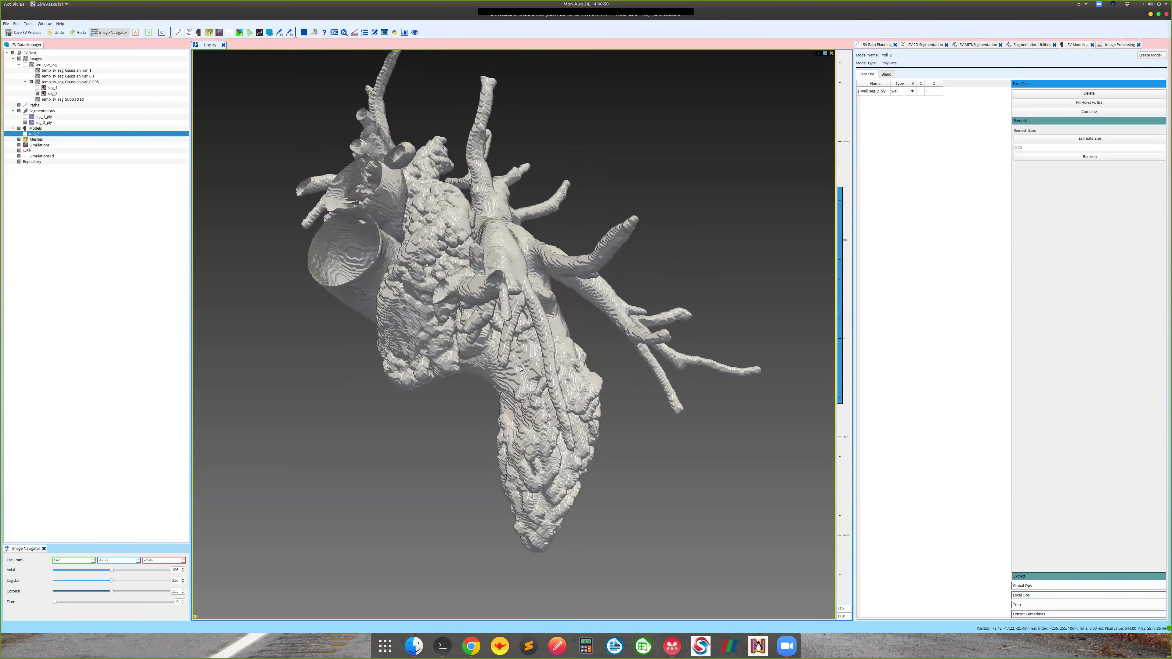
{"action": "left_click_drag", "start_coordinate": [520, 368], "coordinate": [600, 323]}
Examine the seg_2_ply surface up close from different sides and return to an overall view.
{"action": "scroll", "coordinate": [517, 333], "scroll_direction": "up", "scroll_amount": 5}
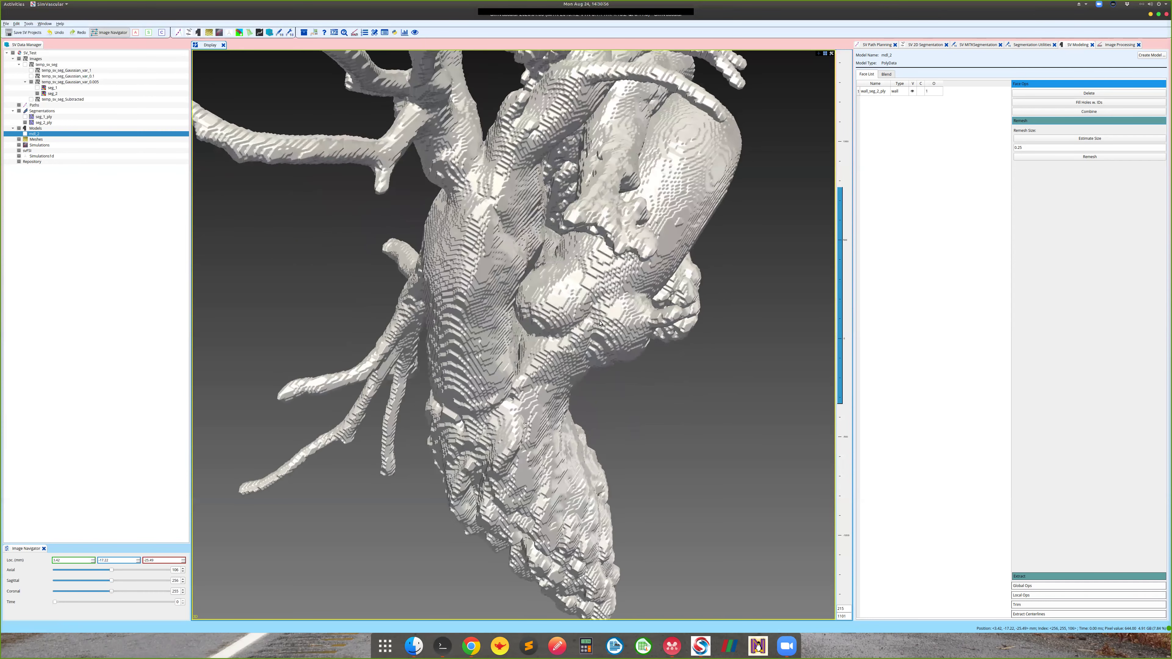
{"action": "left_click_drag", "start_coordinate": [515, 313], "coordinate": [519, 338]}
{"action": "left_click_drag", "start_coordinate": [367, 360], "coordinate": [342, 358]}
{"action": "left_click_drag", "start_coordinate": [408, 343], "coordinate": [490, 335]}
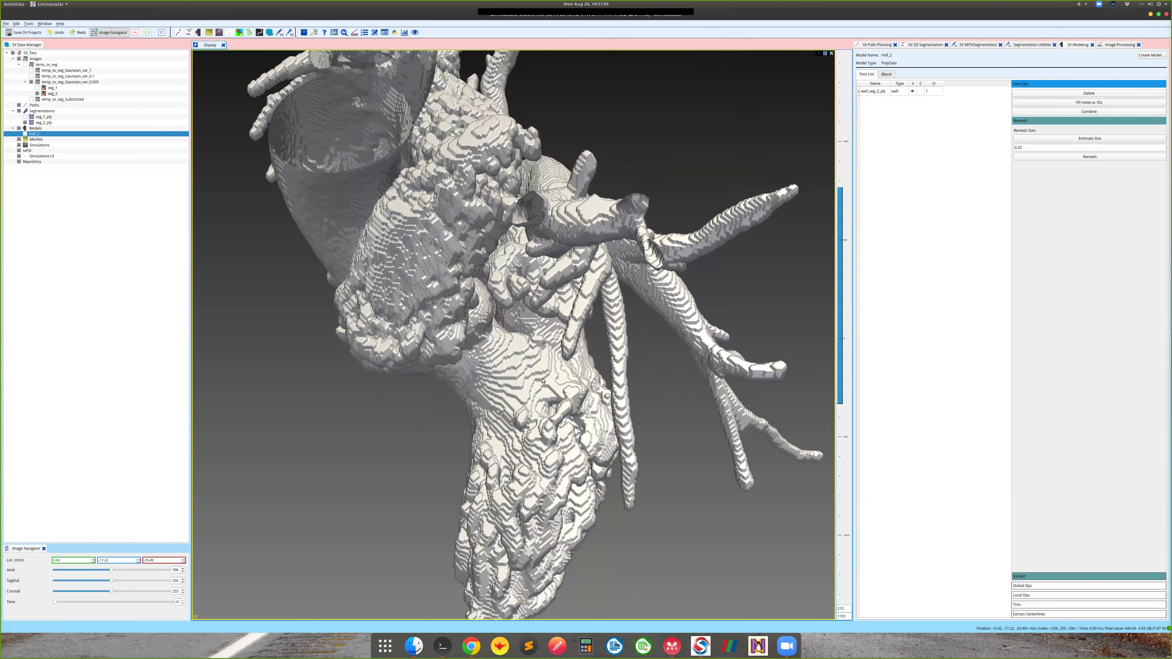
{"action": "scroll", "coordinate": [543, 380], "scroll_direction": "down", "scroll_amount": 3}
{"action": "left_click_drag", "start_coordinate": [543, 380], "coordinate": [507, 348]}
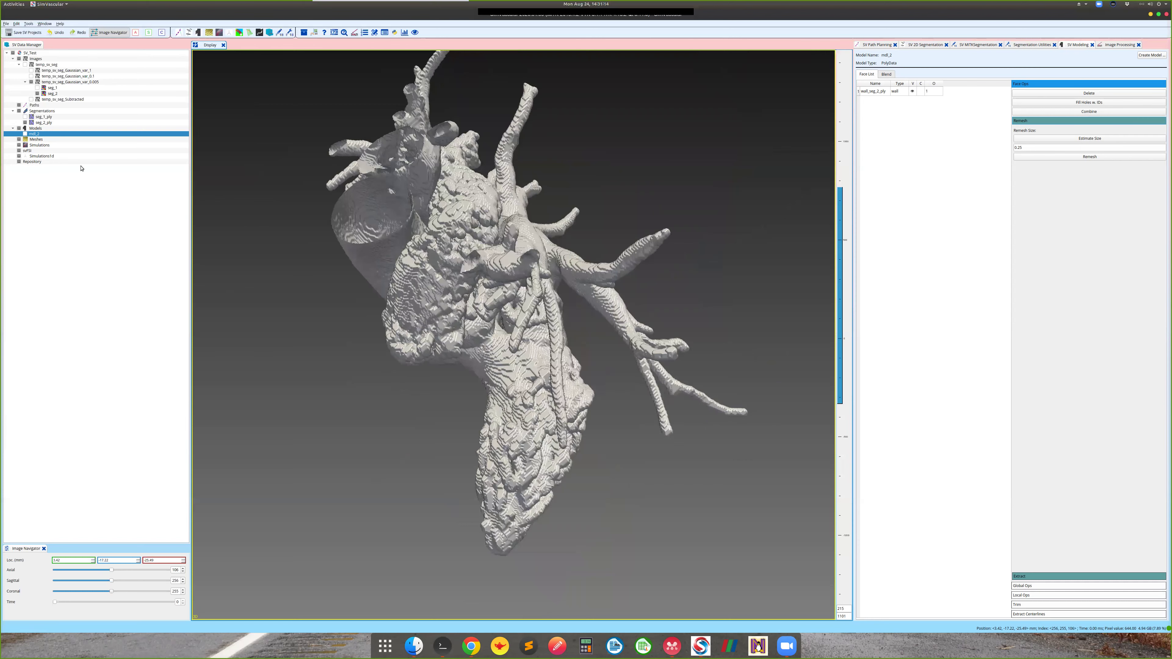
Reopen the MITK segmentation tools for seg_2 and review the available 2D and 3D tools.
{"action": "left_click", "coordinate": [28, 24]}
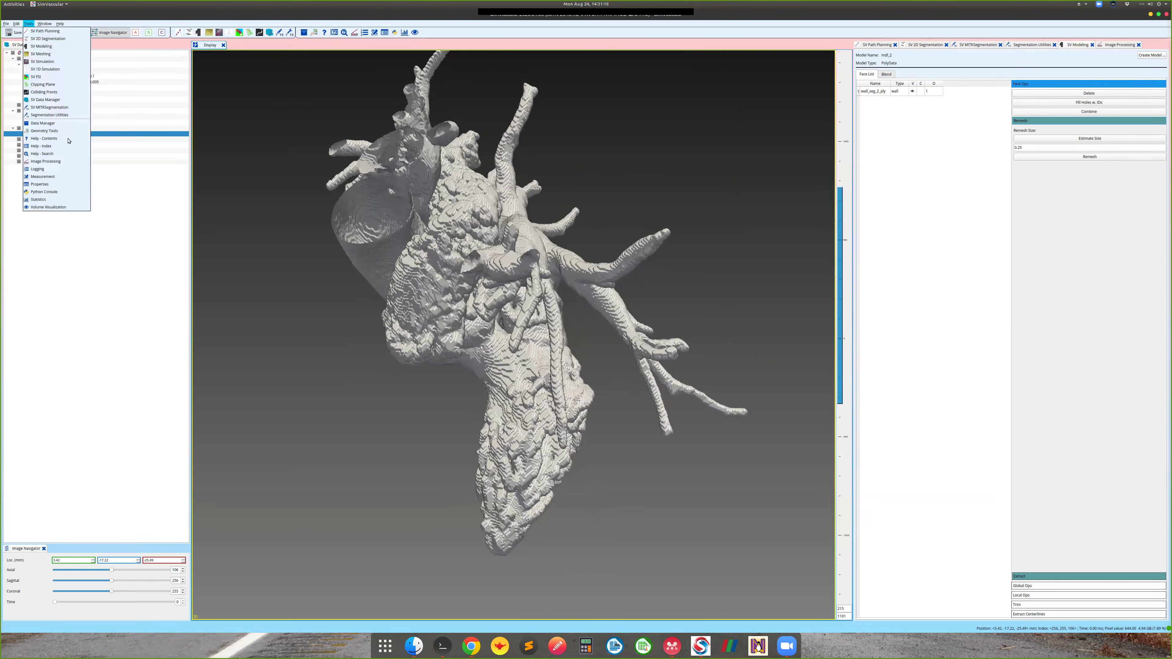
{"action": "left_click", "coordinate": [57, 112]}
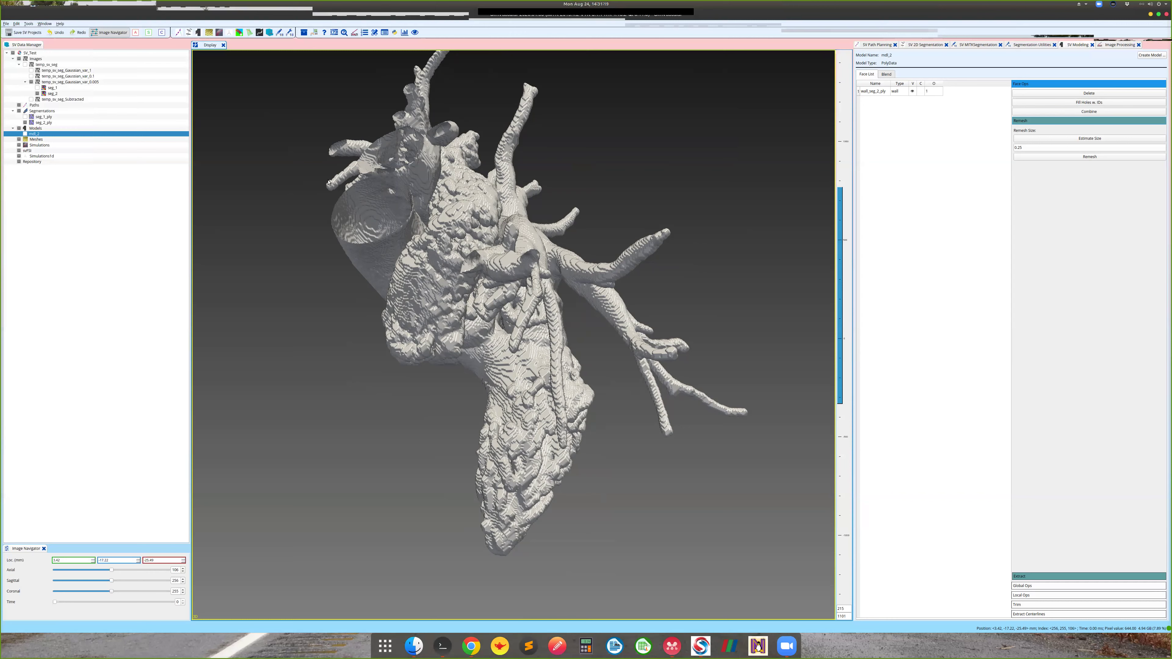
{"action": "left_click", "coordinate": [977, 44]}
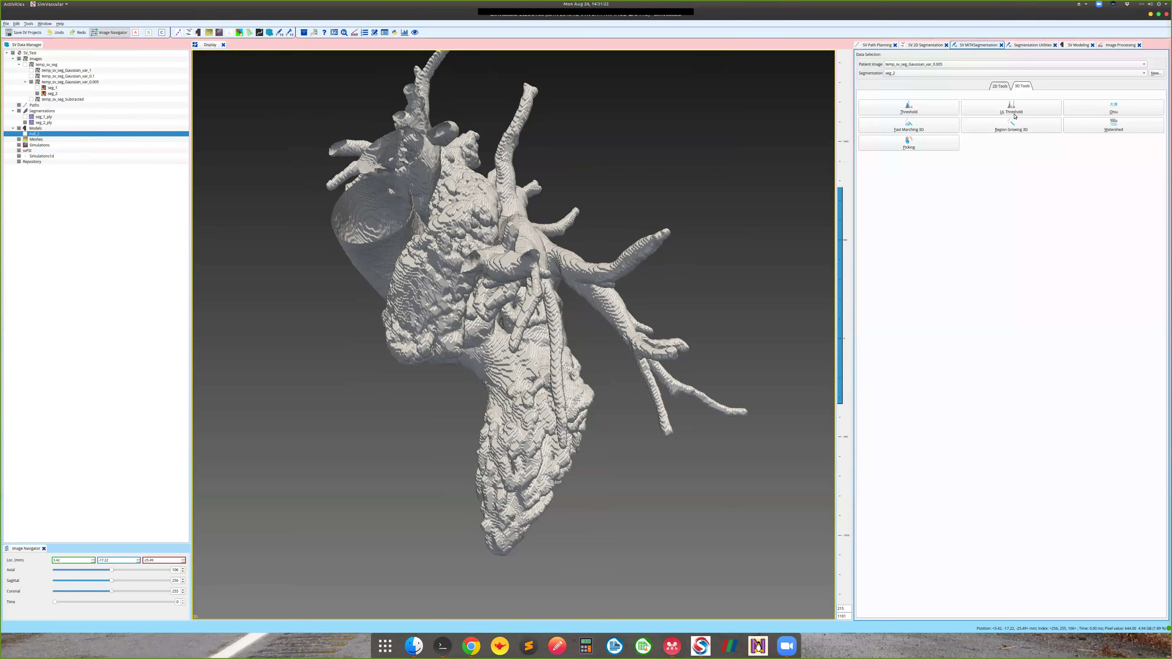
{"action": "left_click", "coordinate": [998, 85]}
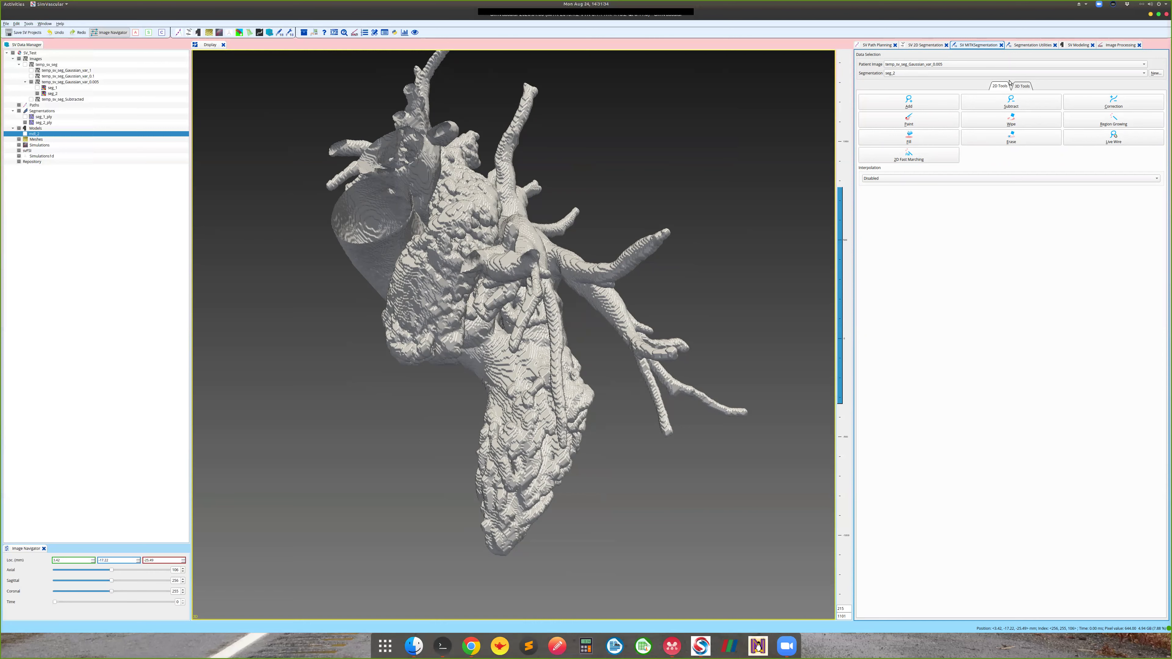
{"action": "left_click", "coordinate": [1021, 87]}
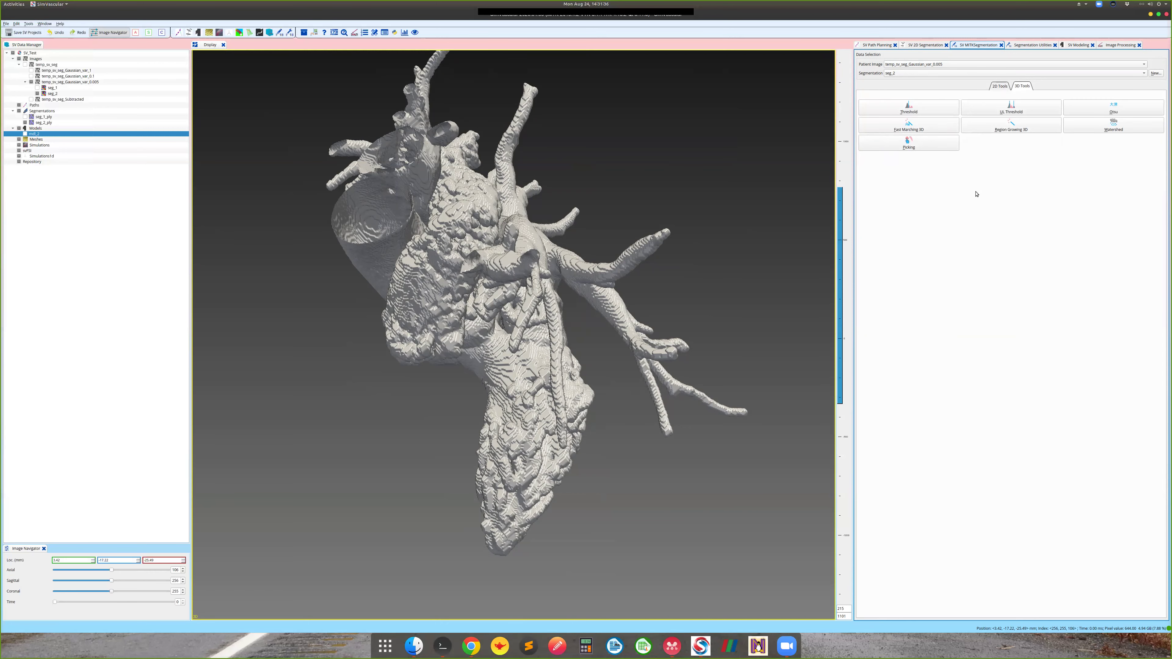